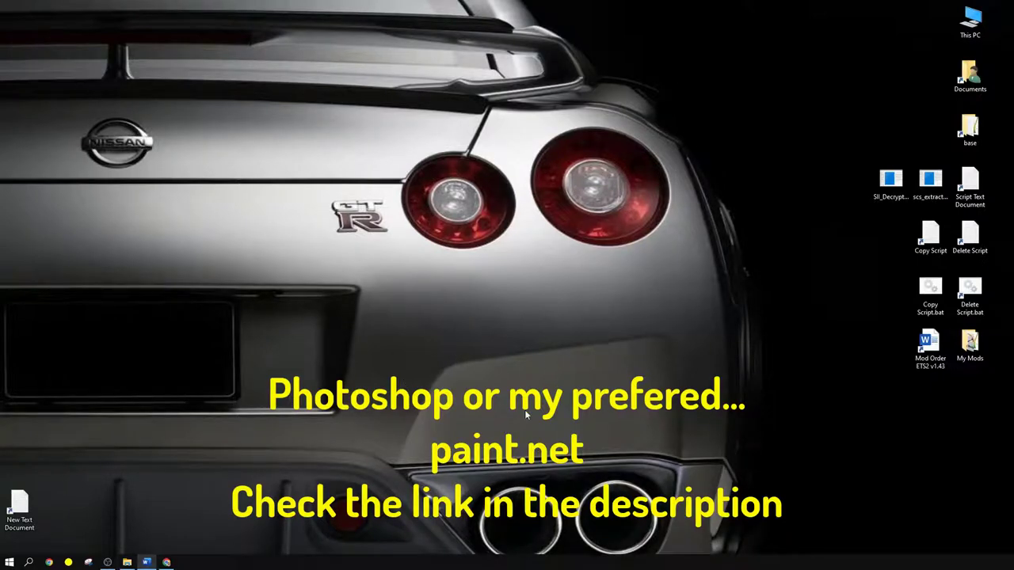
Review the paint.net download table on getpaint.net, then close that tab
{"action": "left_click", "coordinate": [167, 563]}
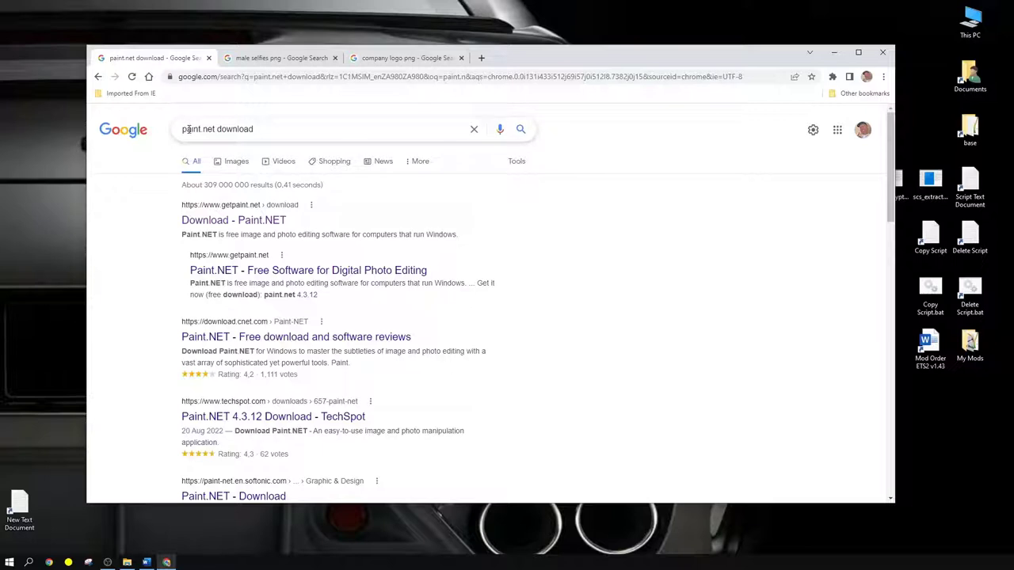
{"action": "left_click", "coordinate": [227, 221]}
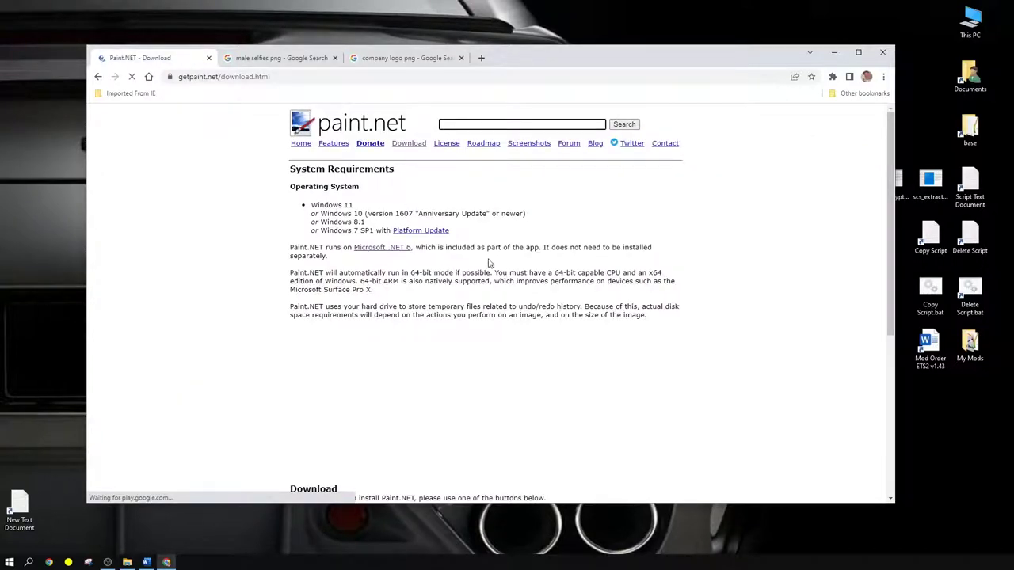
{"action": "scroll", "coordinate": [353, 346], "scroll_direction": "down", "scroll_amount": 5}
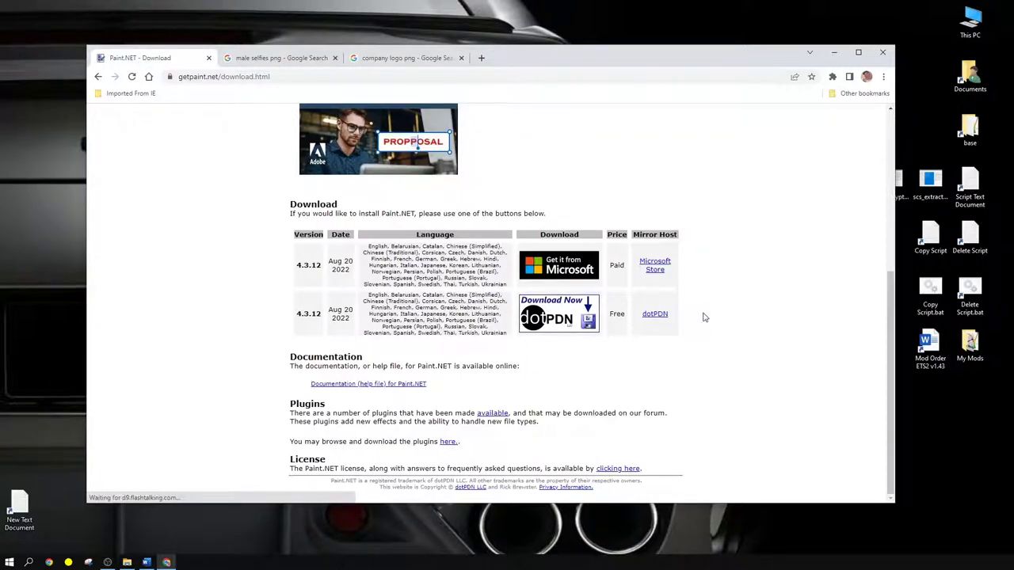
{"action": "key", "text": "ctrl+w"}
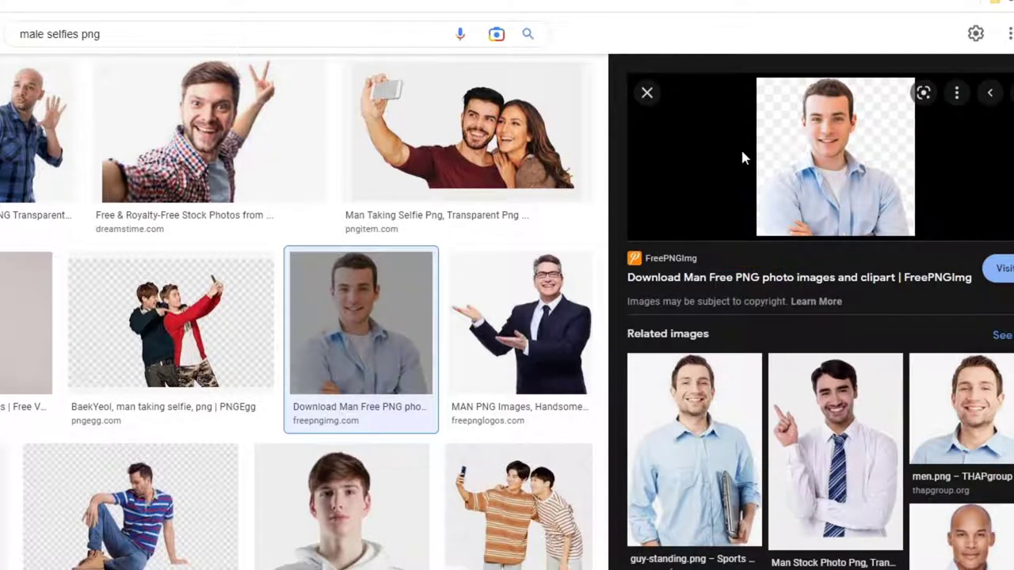
Save the previewed FreePNGImg man picture to the Desktop as 22654-6-man-thumb.png
{"action": "right_click", "coordinate": [838, 158]}
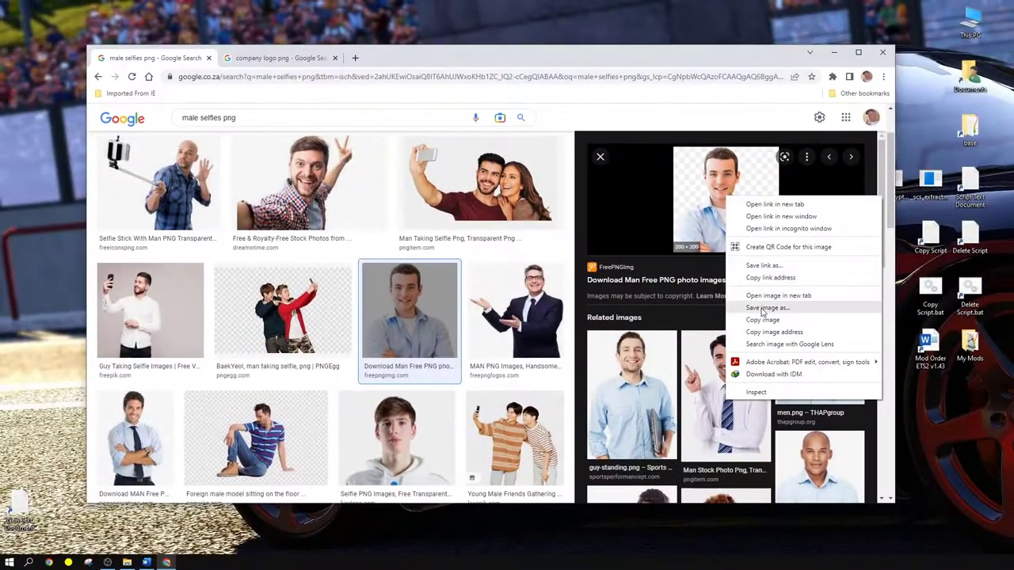
{"action": "left_click", "coordinate": [887, 318]}
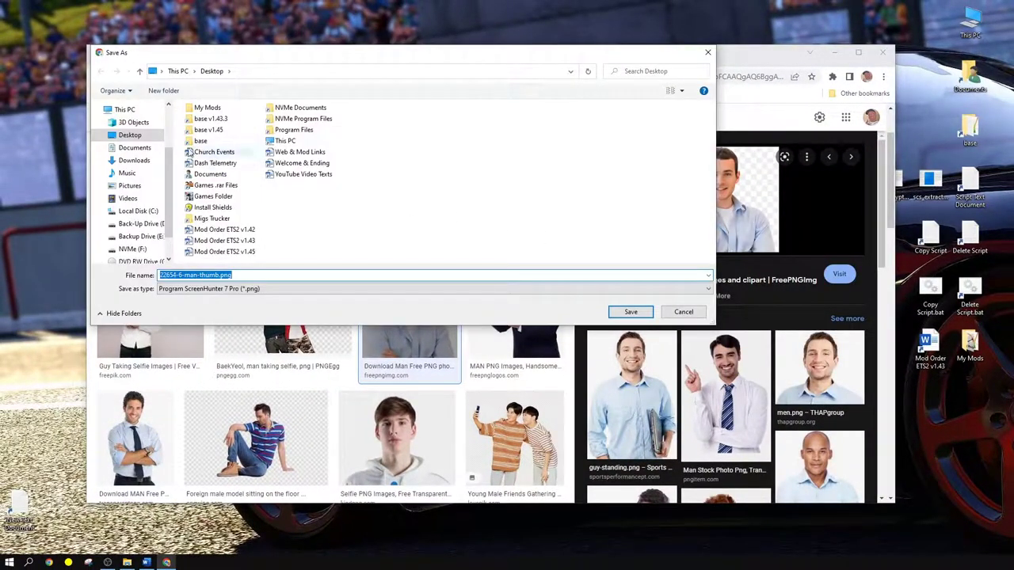
{"action": "left_click", "coordinate": [131, 135]}
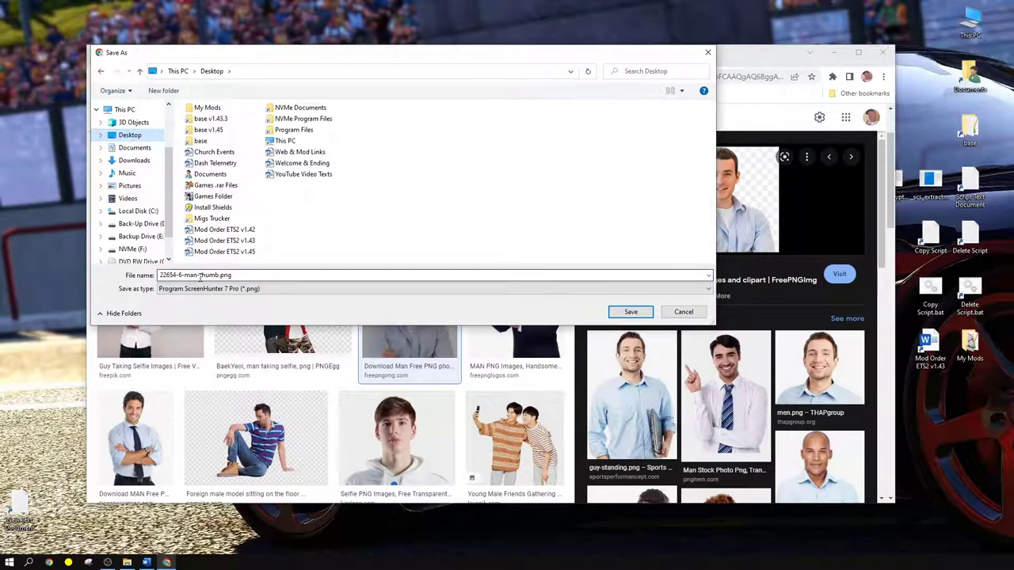
{"action": "left_click", "coordinate": [631, 312]}
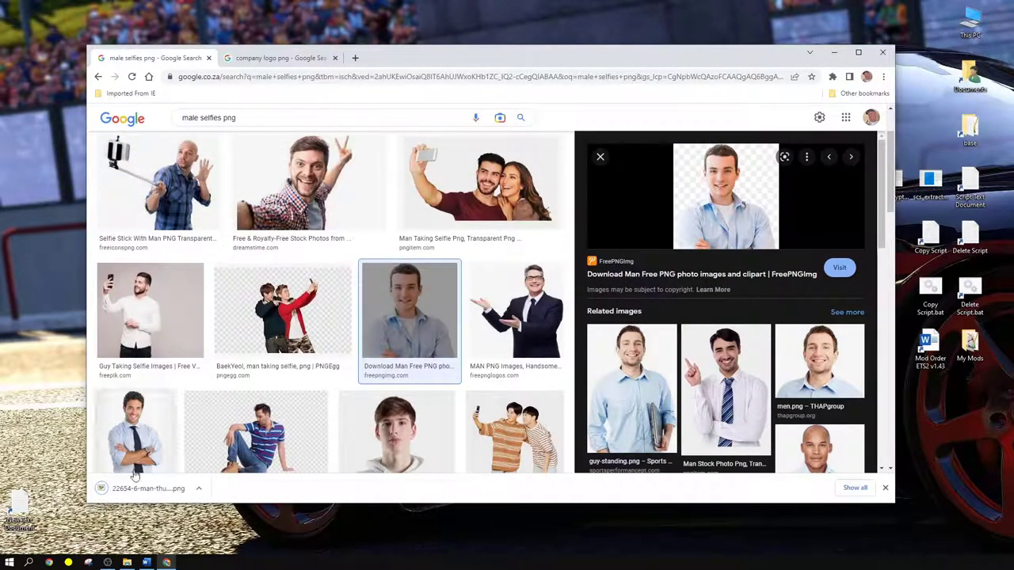
{"action": "left_click", "coordinate": [885, 488]}
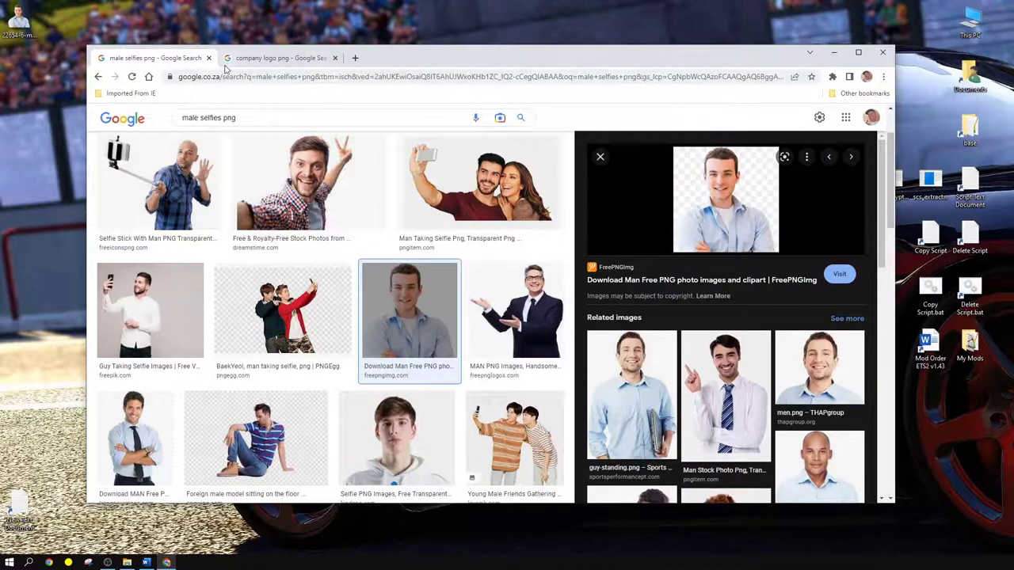
Save the Pngtree company logo to the Desktop as a jpg, then close Chrome
{"action": "left_click", "coordinate": [256, 60]}
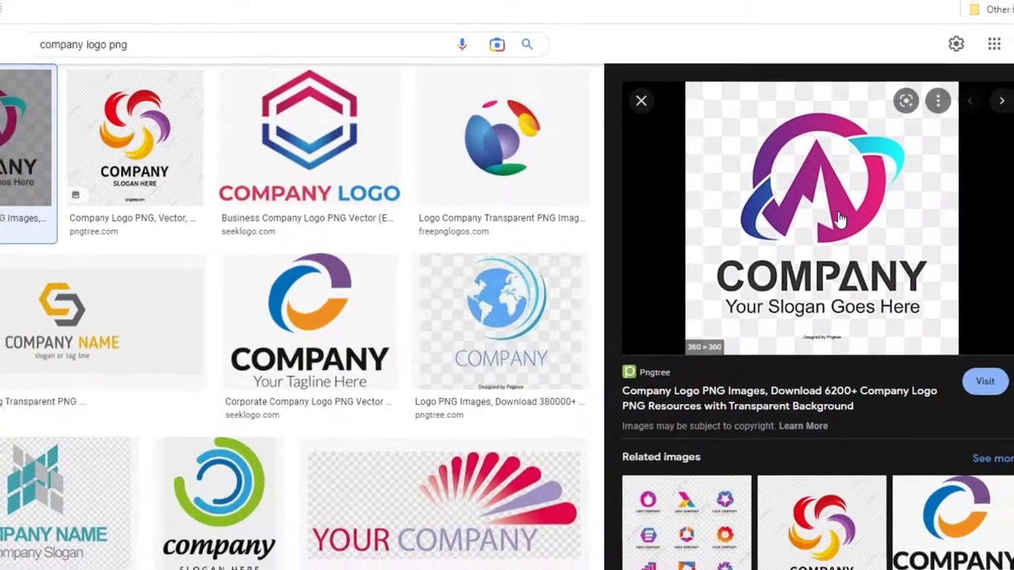
{"action": "right_click", "coordinate": [852, 210]}
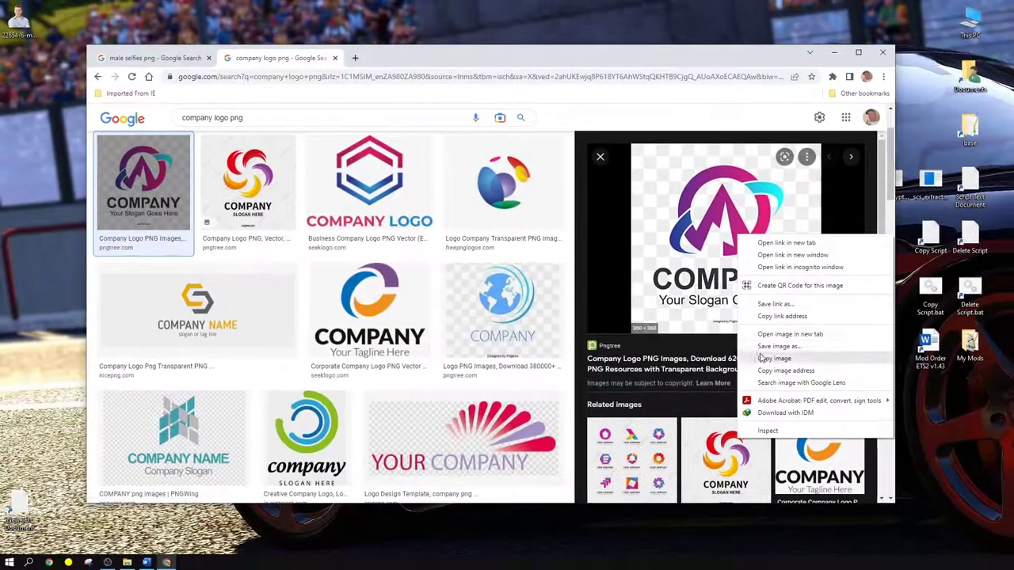
{"action": "left_click", "coordinate": [777, 346]}
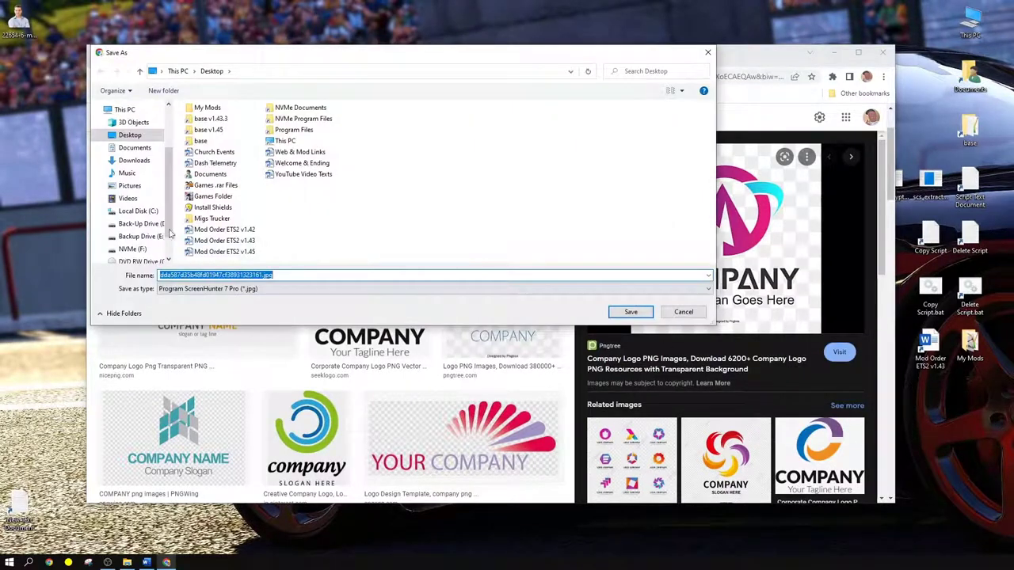
{"action": "left_click", "coordinate": [130, 136]}
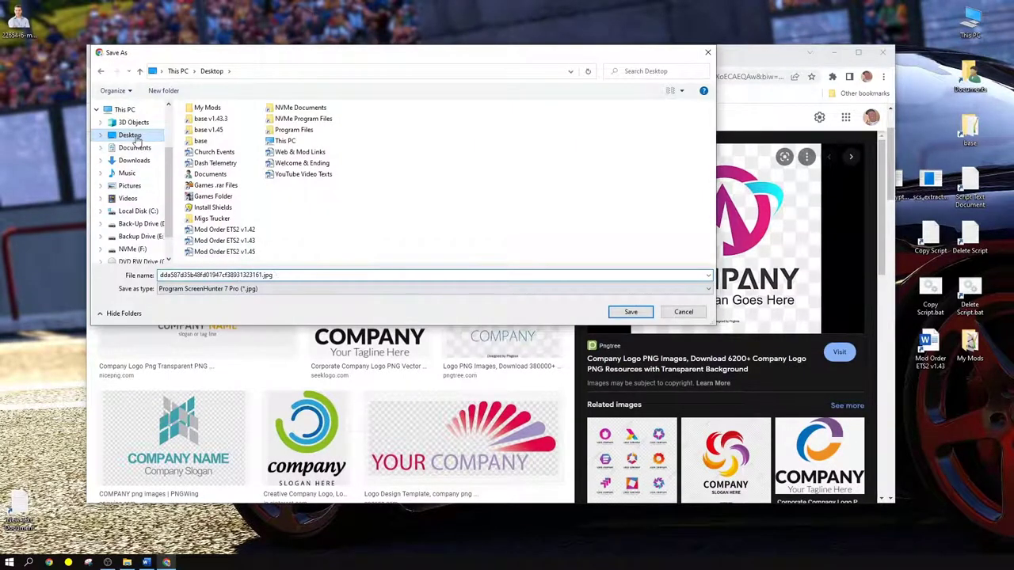
{"action": "left_click", "coordinate": [631, 312]}
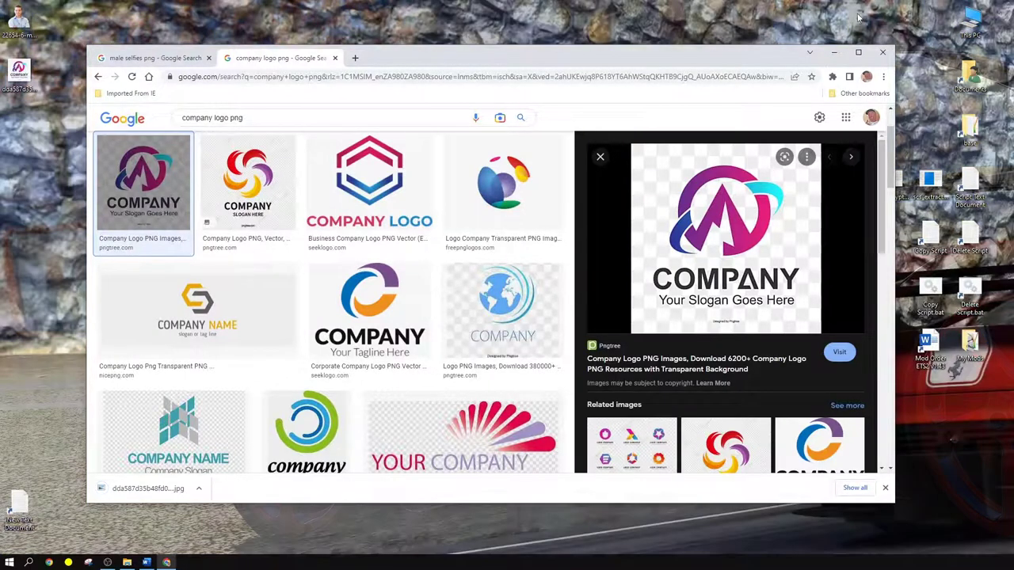
{"action": "left_click", "coordinate": [881, 53]}
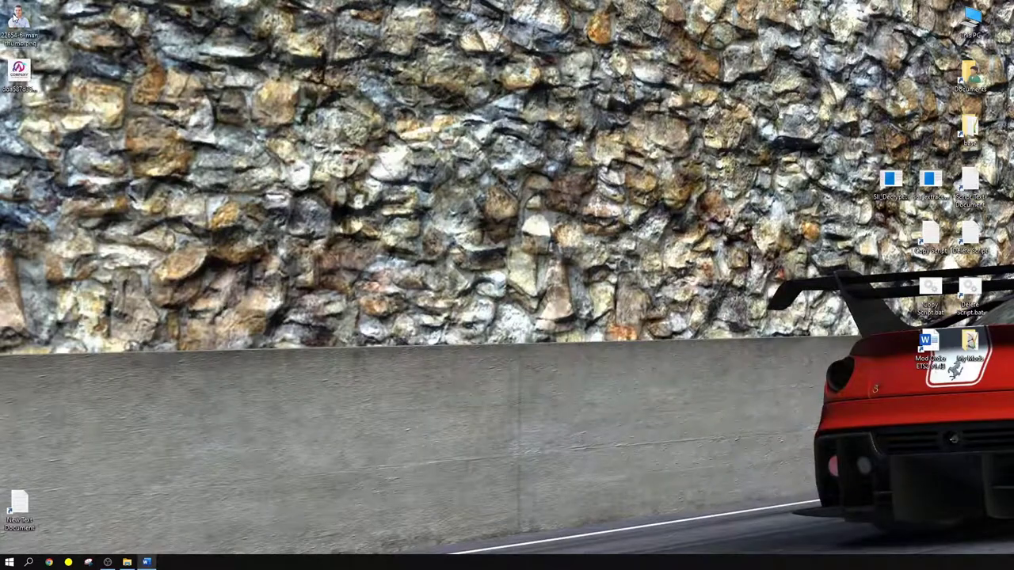
{"action": "left_click", "coordinate": [16, 60]}
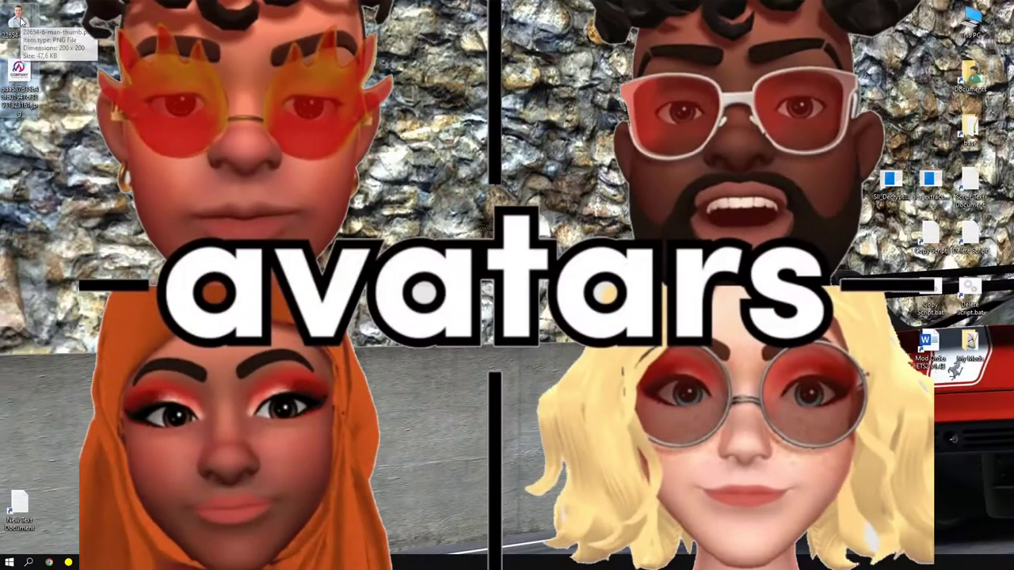
{"action": "left_click", "coordinate": [21, 24]}
{"action": "left_click", "coordinate": [19, 71]}
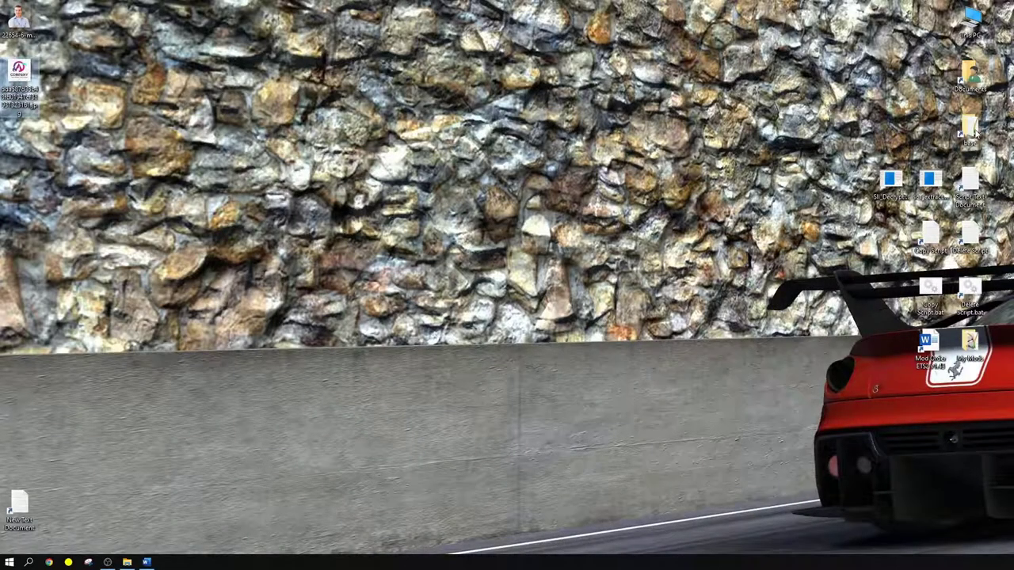
Open base v1.45\material\ui below and the desktop My Mods folder above it
{"action": "double_click", "coordinate": [972, 131]}
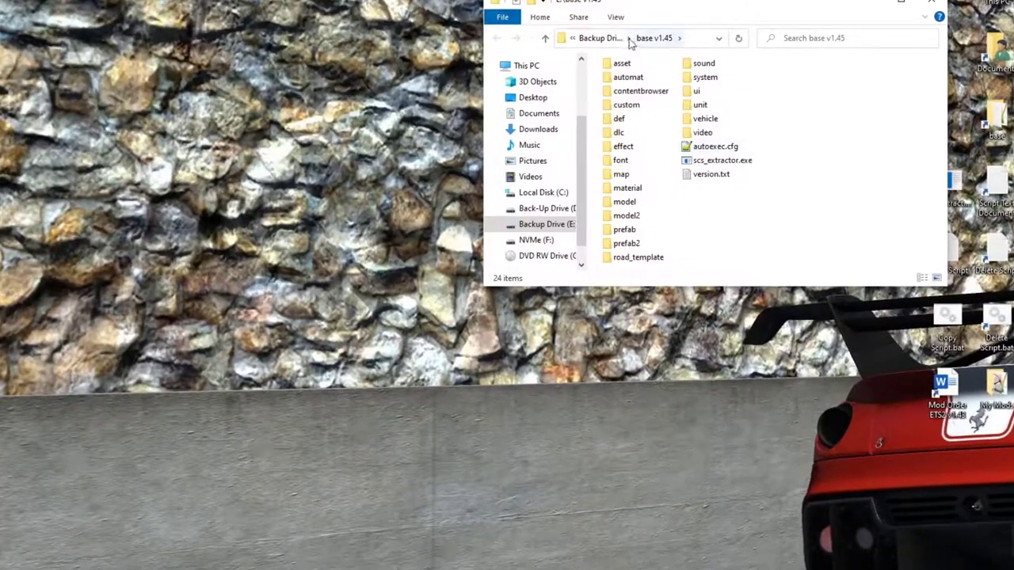
{"action": "double_click", "coordinate": [628, 190]}
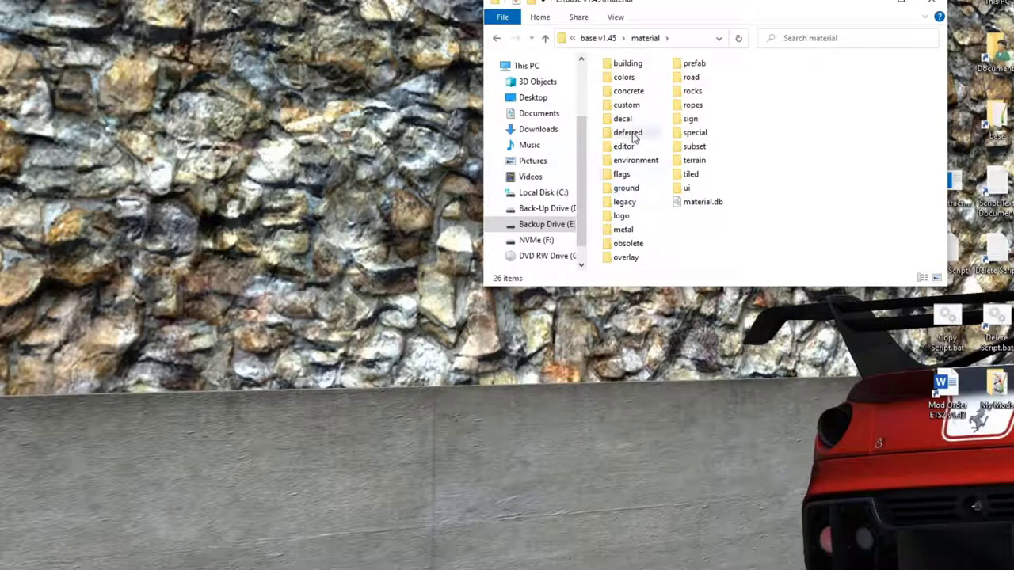
{"action": "double_click", "coordinate": [687, 189]}
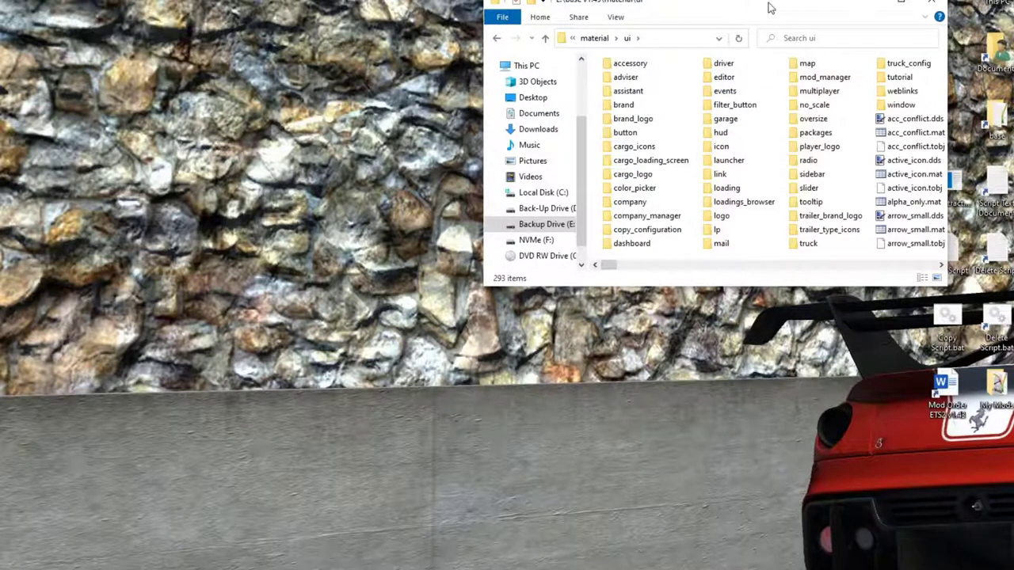
{"action": "left_click_drag", "start_coordinate": [816, 6], "coordinate": [815, 325]}
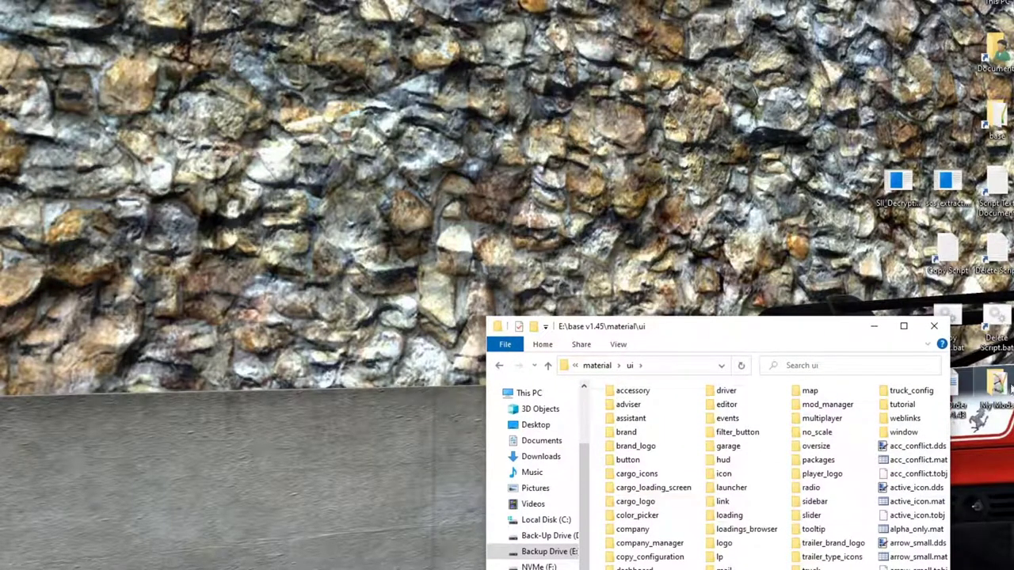
{"action": "double_click", "coordinate": [1000, 386]}
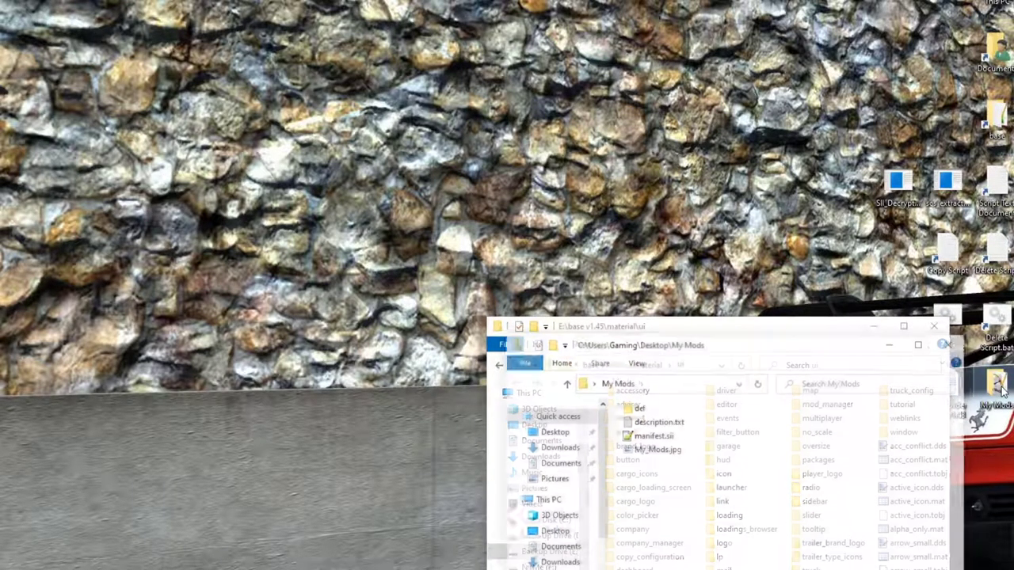
{"action": "left_click_drag", "start_coordinate": [845, 349], "coordinate": [822, 19]}
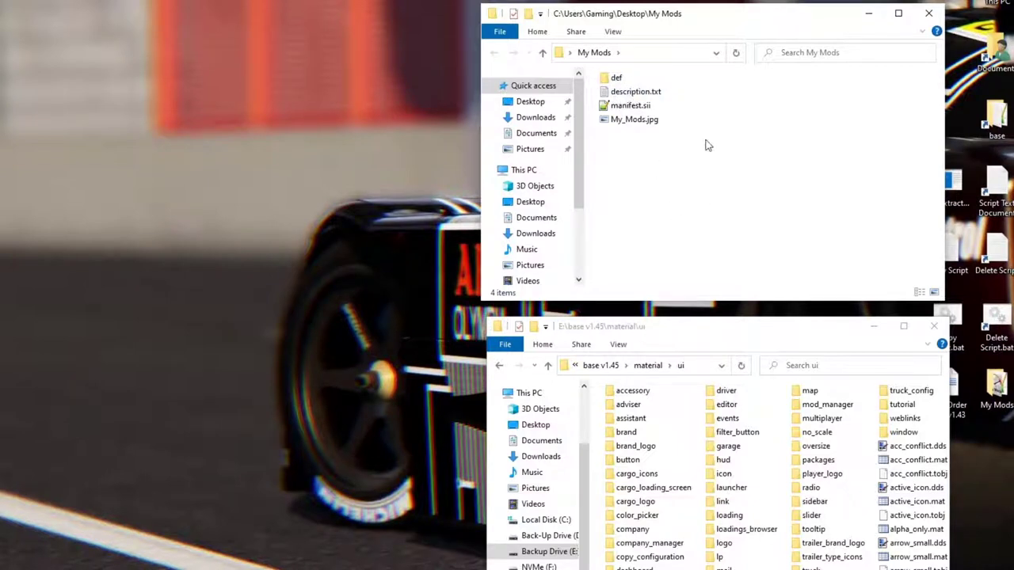
Create a folder named material inside My Mods and open it
{"action": "right_click", "coordinate": [709, 145]}
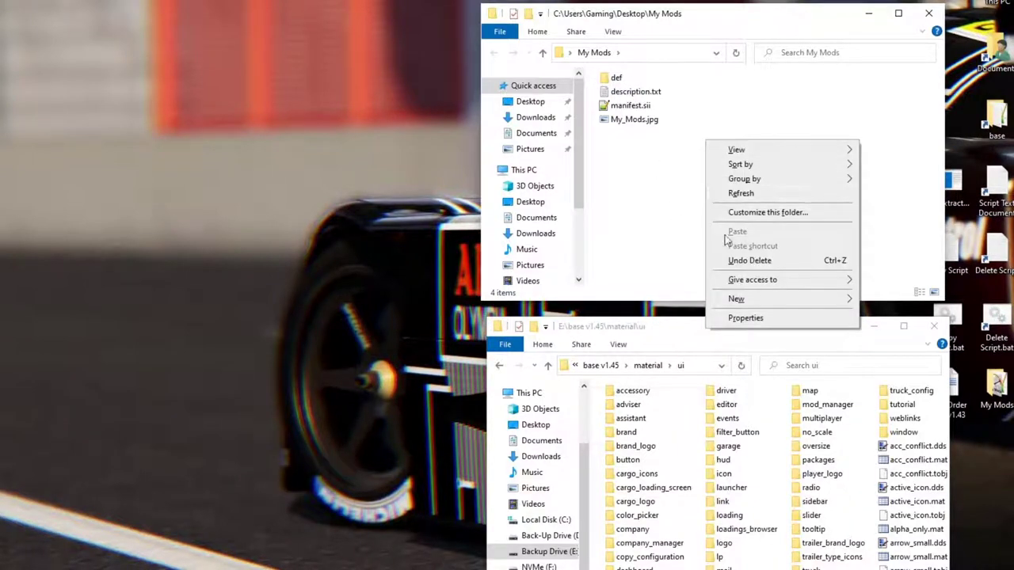
{"action": "mouse_move", "coordinate": [738, 301]}
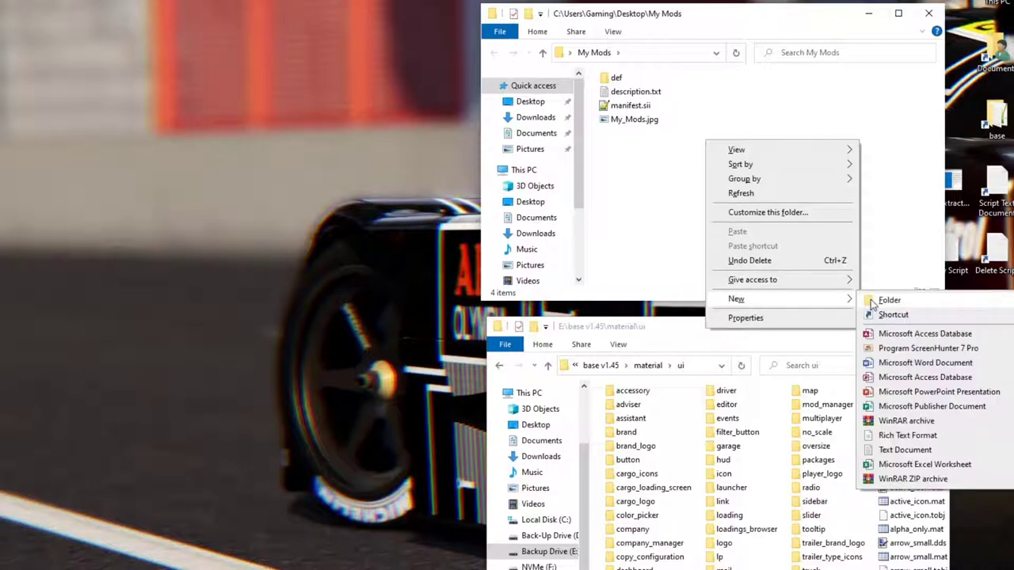
{"action": "left_click", "coordinate": [527, 14]}
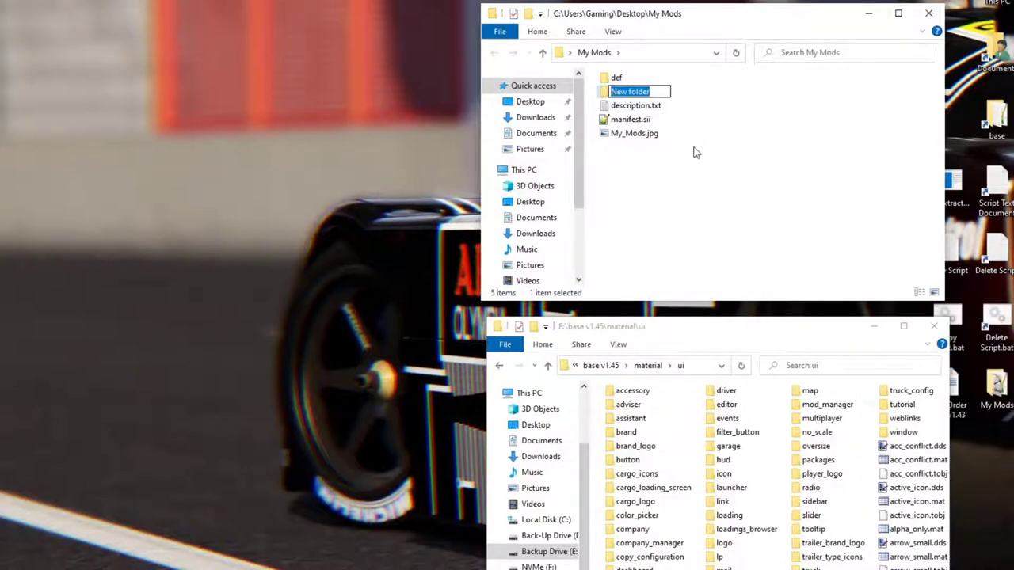
{"action": "type", "text": "ma"}
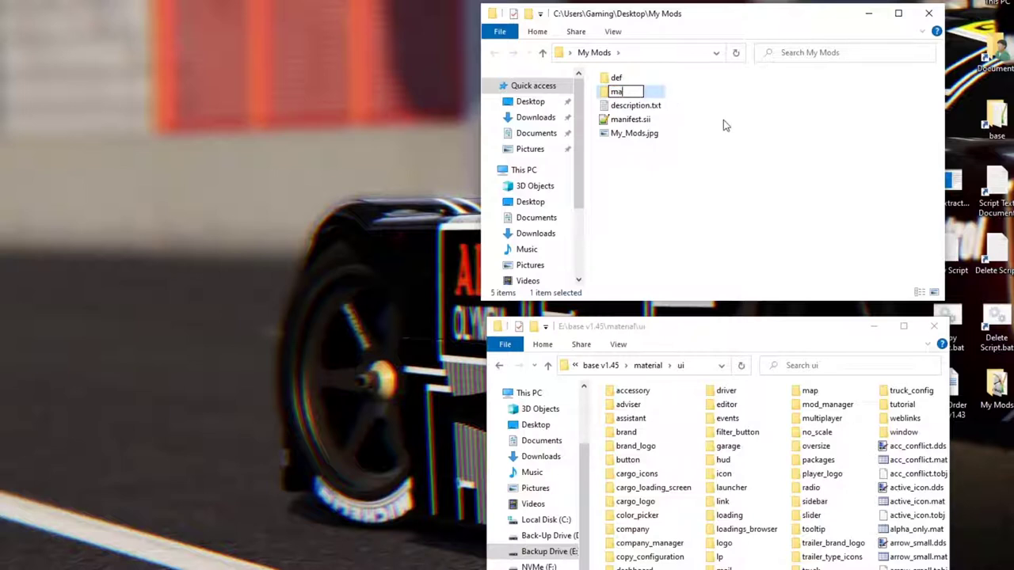
{"action": "type", "text": "terial"}
{"action": "key", "text": "Return"}
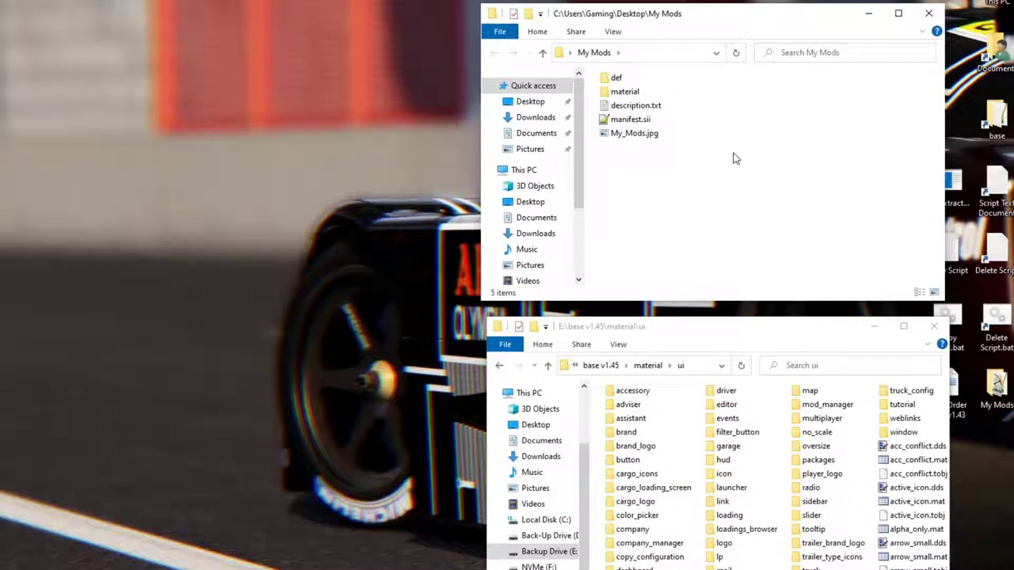
{"action": "double_click", "coordinate": [624, 92]}
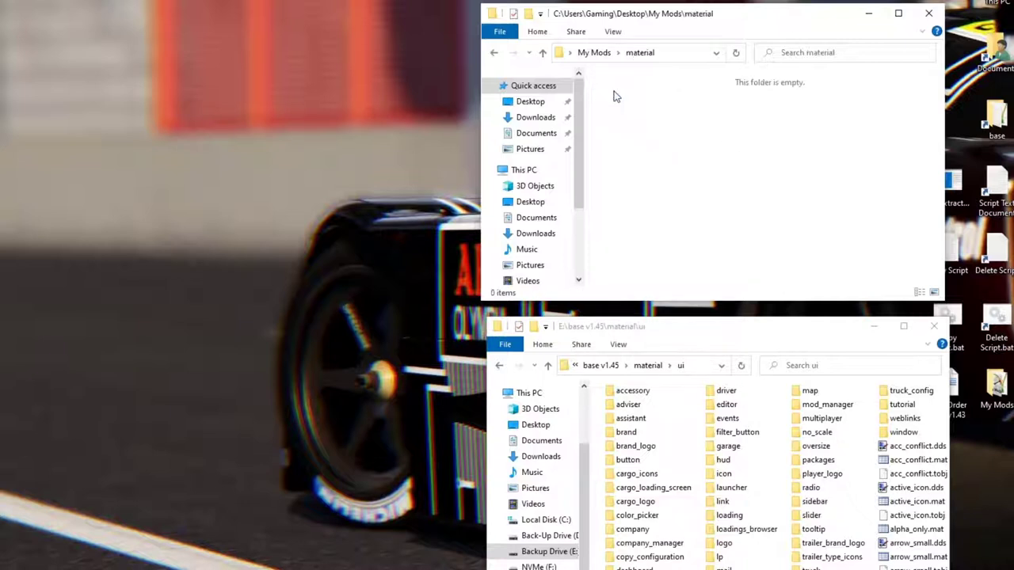
Open the base game's material folder, then create and open a ui folder in My Mods\material
{"action": "left_click", "coordinate": [502, 367]}
{"action": "left_click", "coordinate": [502, 367]}
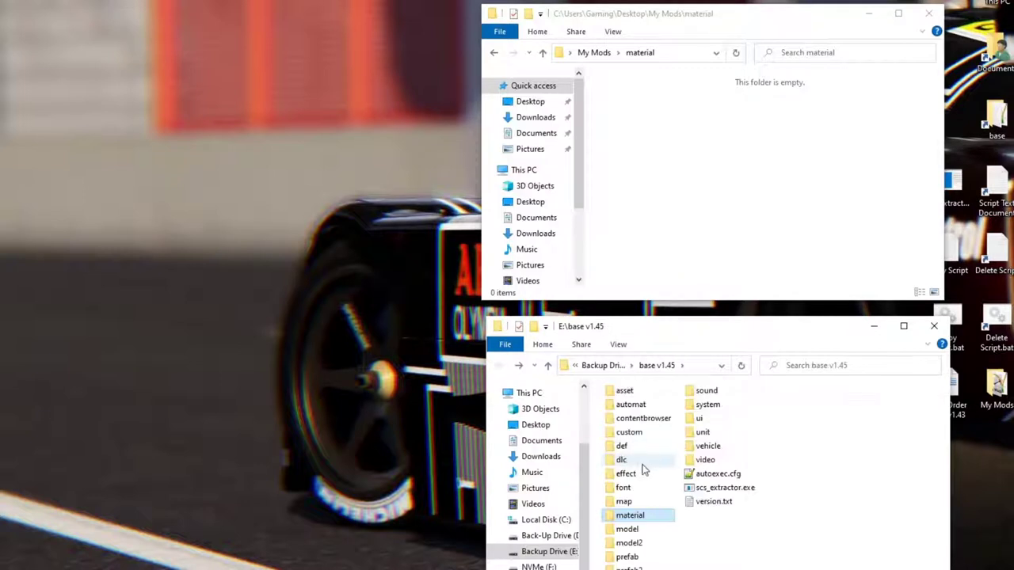
{"action": "double_click", "coordinate": [628, 516]}
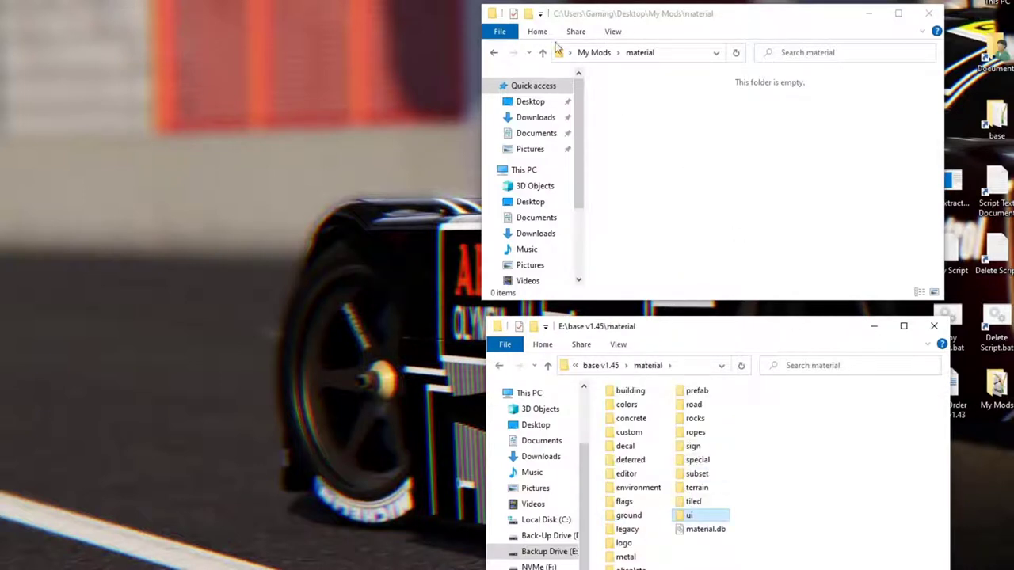
{"action": "left_click", "coordinate": [528, 13]}
{"action": "type", "text": "ui"}
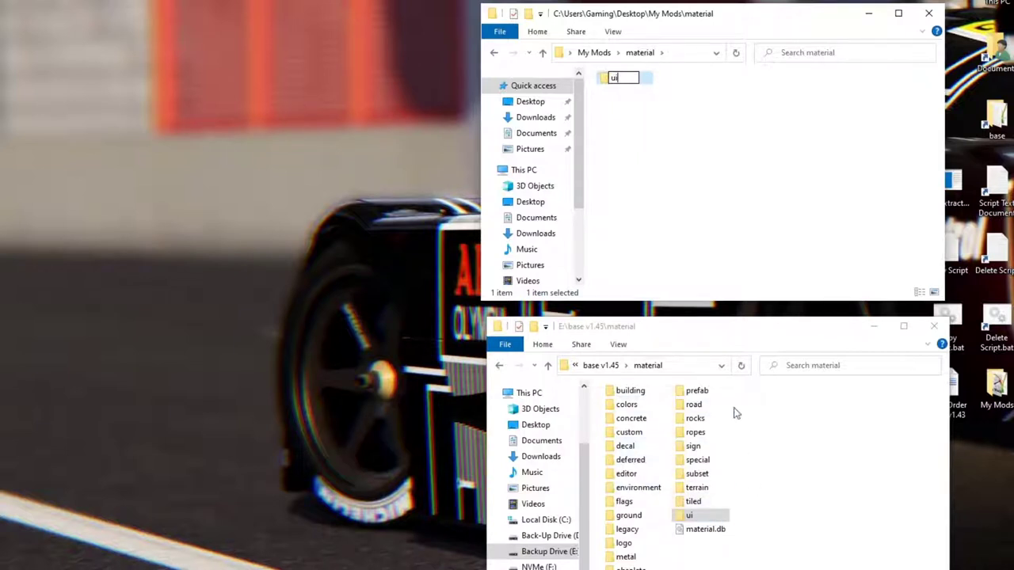
{"action": "key", "text": "Return"}
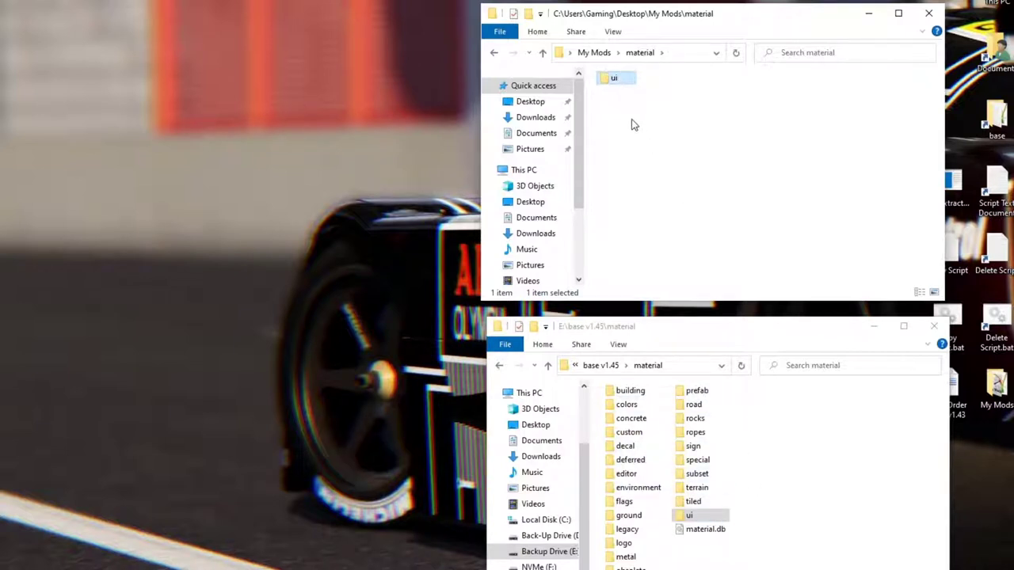
{"action": "key", "text": "Return"}
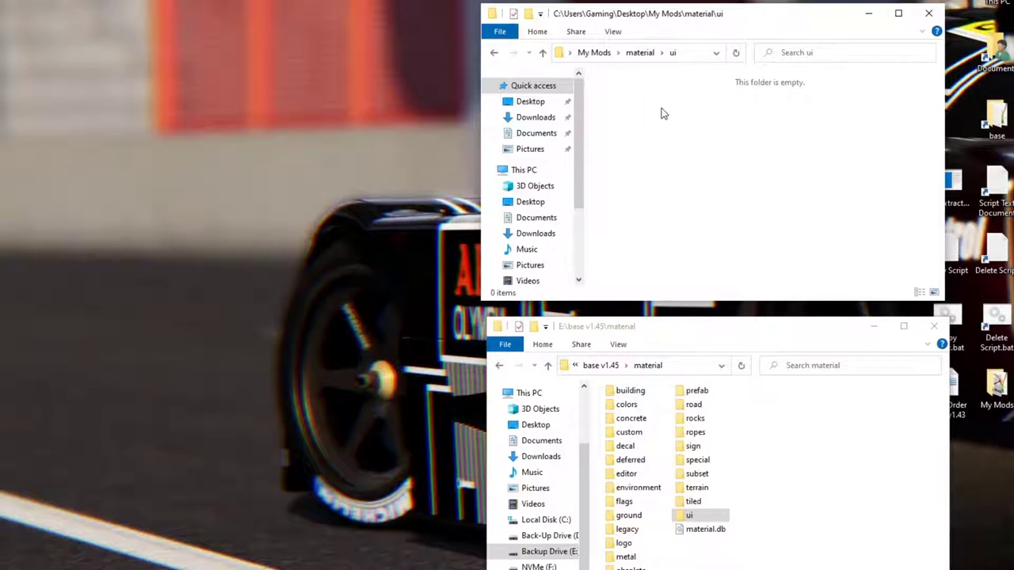
Open the base ui folder and create a driver folder in My Mods\material\ui
{"action": "double_click", "coordinate": [688, 515]}
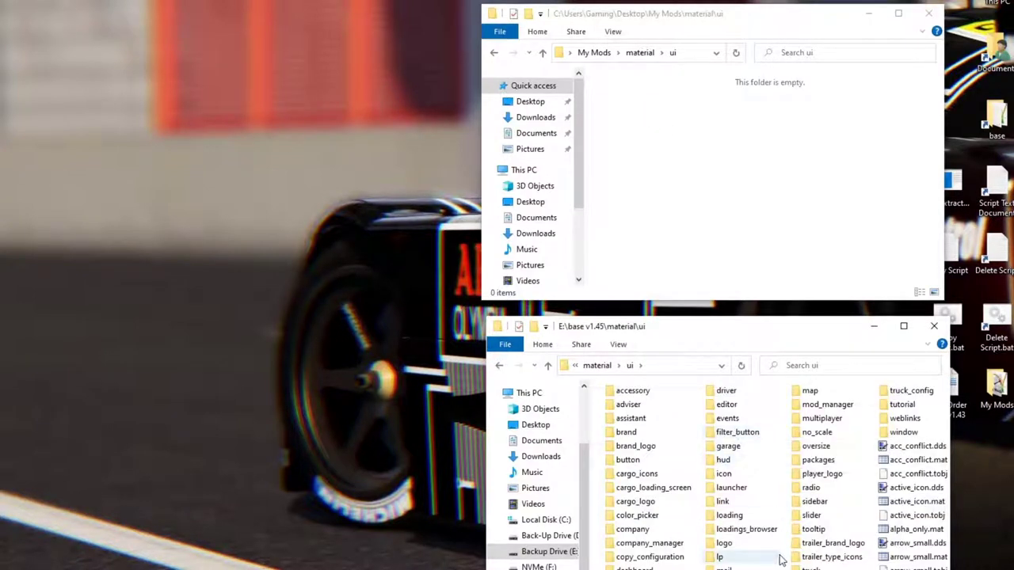
{"action": "left_click", "coordinate": [727, 392]}
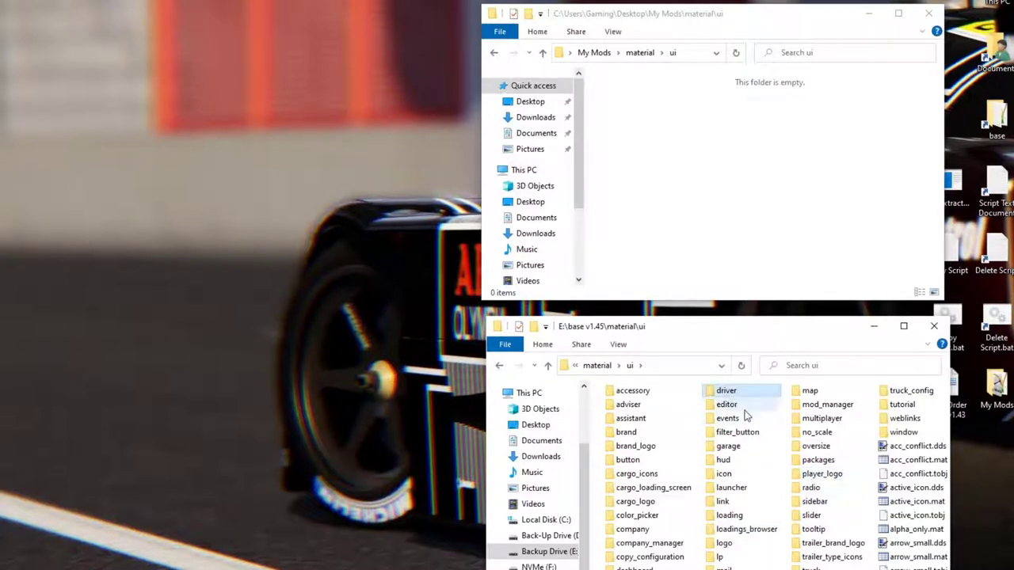
{"action": "left_click", "coordinate": [822, 473]}
{"action": "left_click", "coordinate": [527, 14]}
{"action": "type", "text": "dri"}
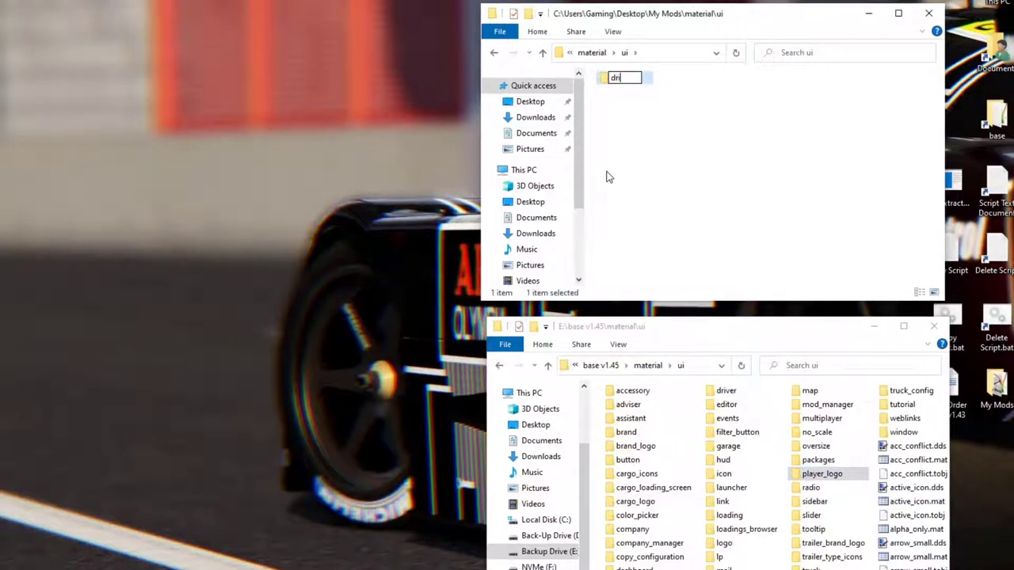
{"action": "type", "text": "ver"}
{"action": "key", "text": "Return"}
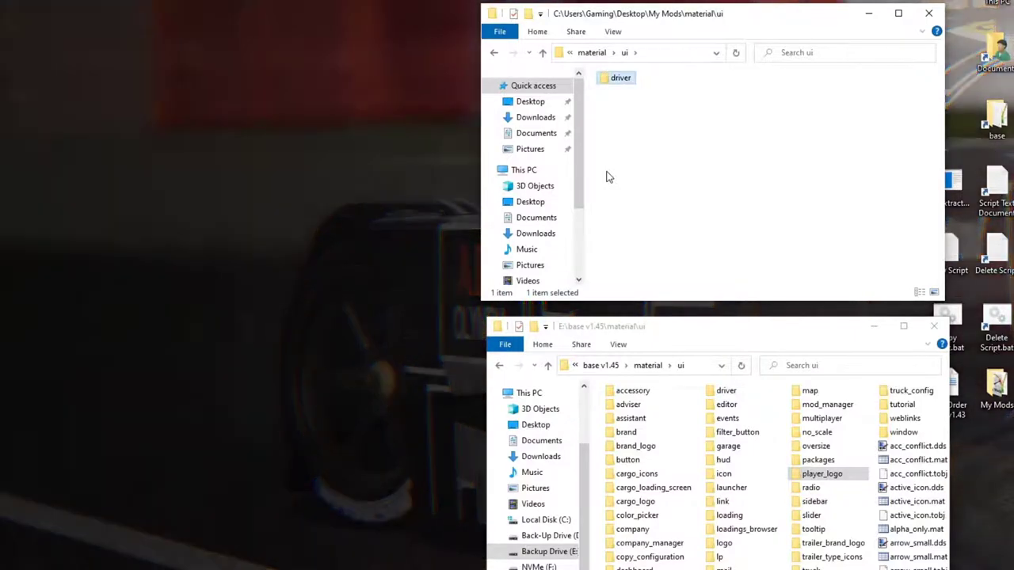
Add a second folder named player_logo, copying the name from the base files
{"action": "left_click", "coordinate": [531, 15]}
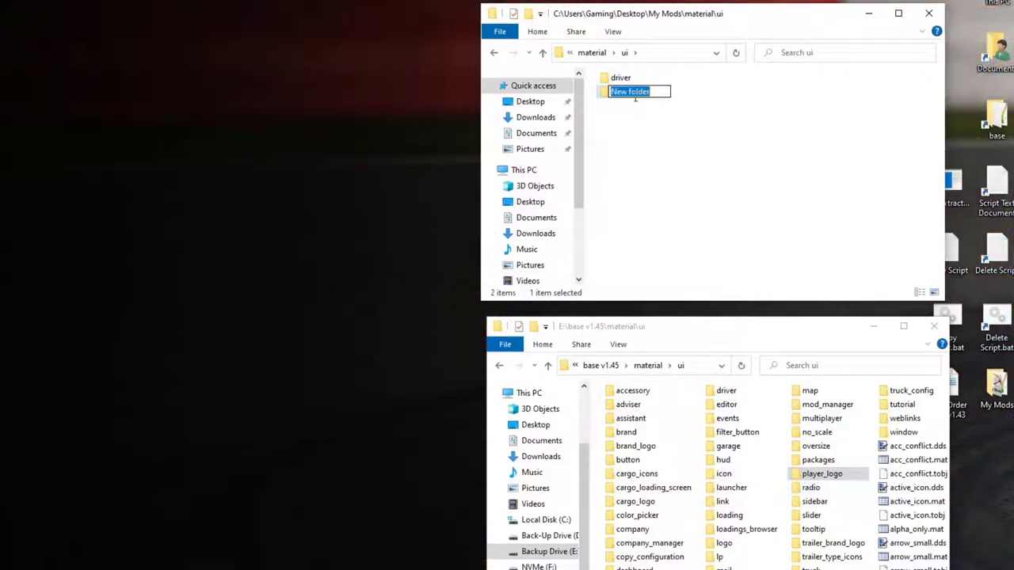
{"action": "left_click", "coordinate": [671, 248]}
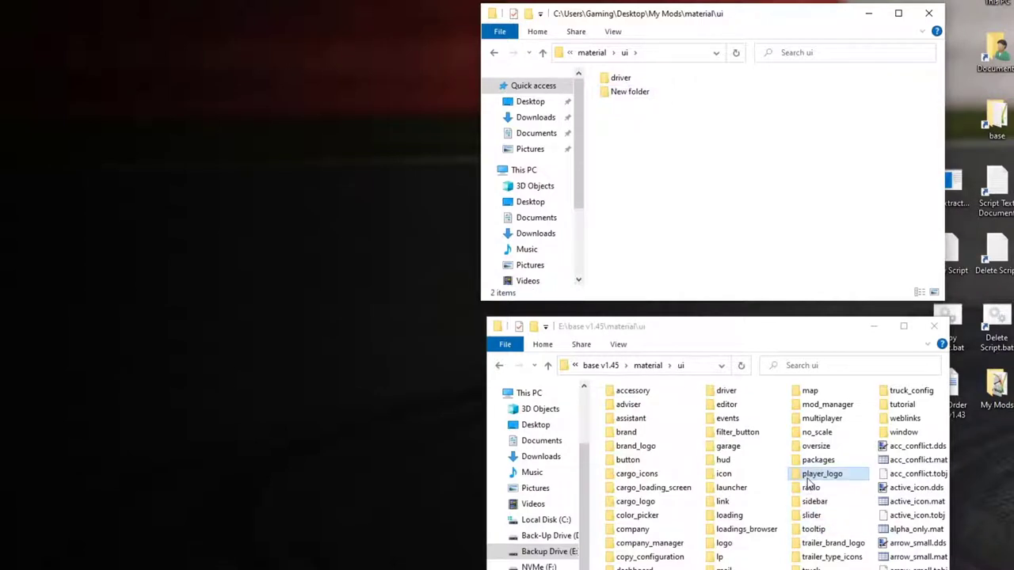
{"action": "left_click", "coordinate": [809, 479]}
{"action": "left_click", "coordinate": [810, 475]}
{"action": "key", "text": "ctrl+c"}
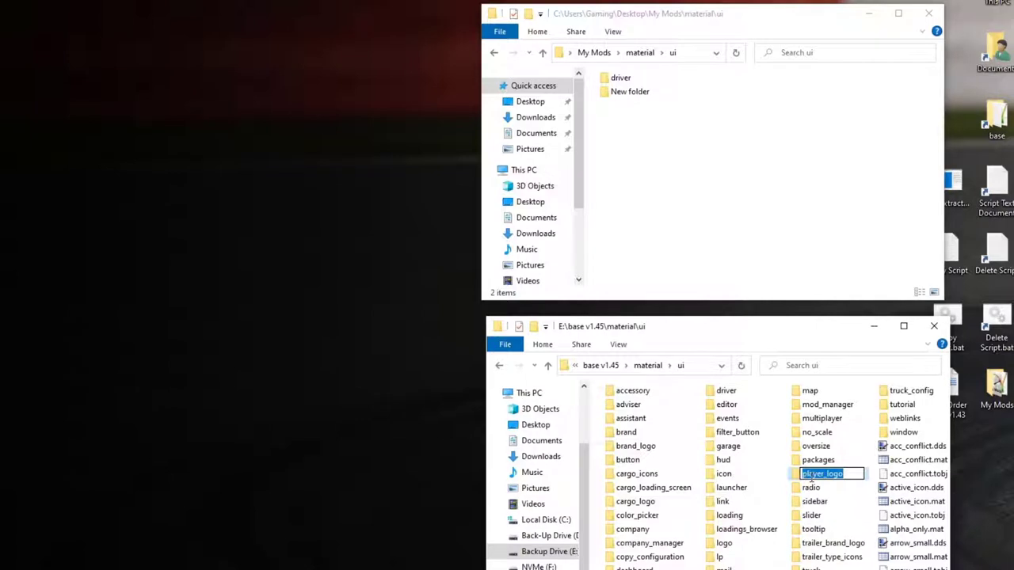
{"action": "left_click", "coordinate": [630, 99]}
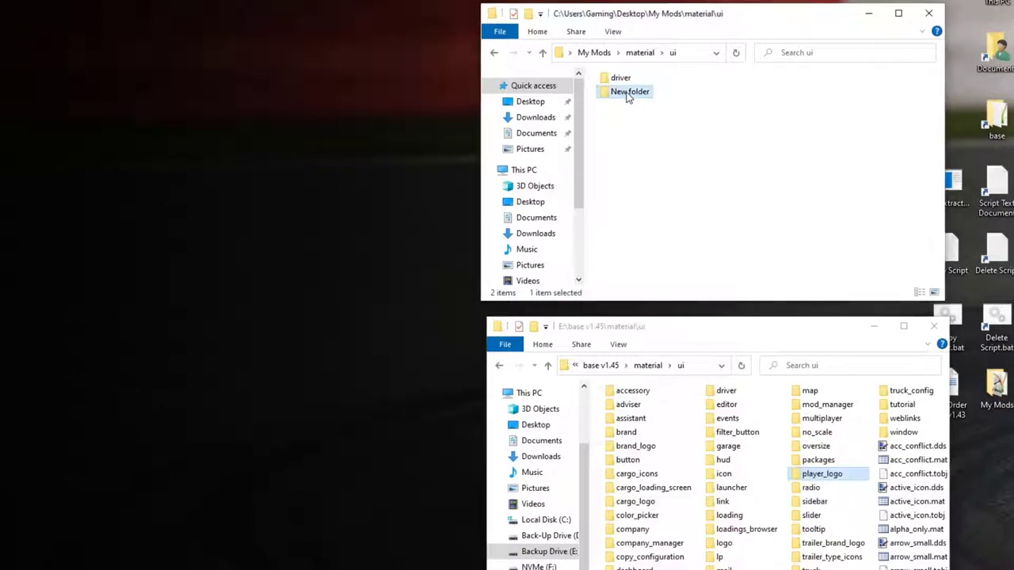
{"action": "left_click", "coordinate": [628, 94]}
{"action": "key", "text": "ctrl+v"}
{"action": "left_click", "coordinate": [643, 135]}
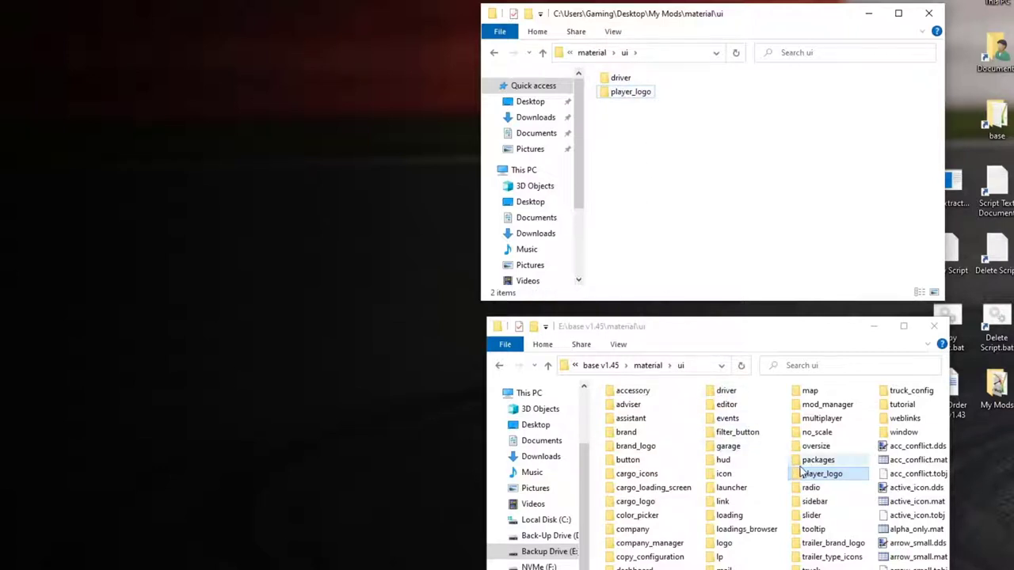
Open the driver folder in both the mod and the base game windows
{"action": "double_click", "coordinate": [620, 78]}
{"action": "left_click", "coordinate": [721, 394]}
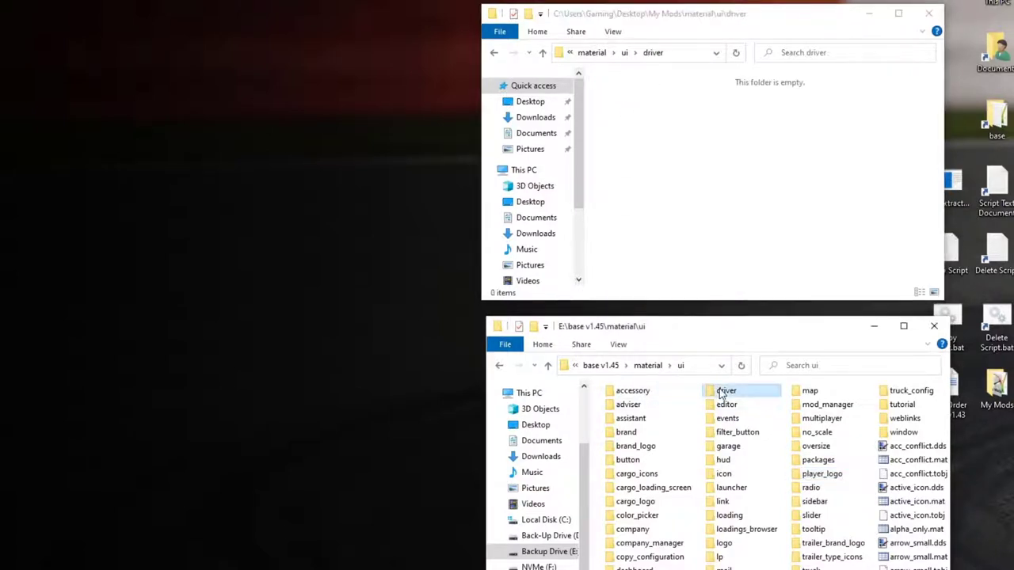
{"action": "double_click", "coordinate": [721, 394]}
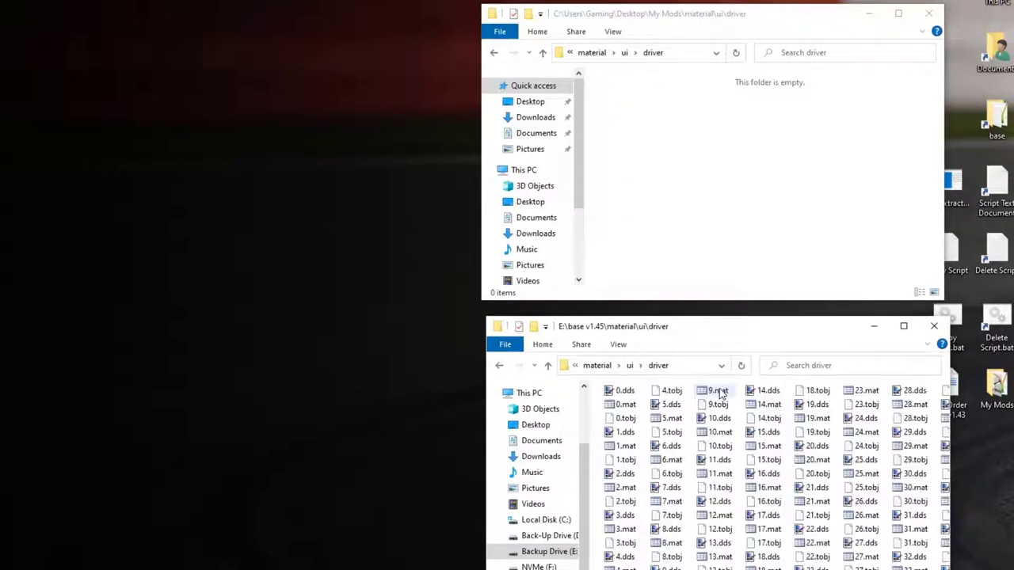
Copy 0.dds from the base driver folder into the mod's driver folder
{"action": "left_click", "coordinate": [623, 394]}
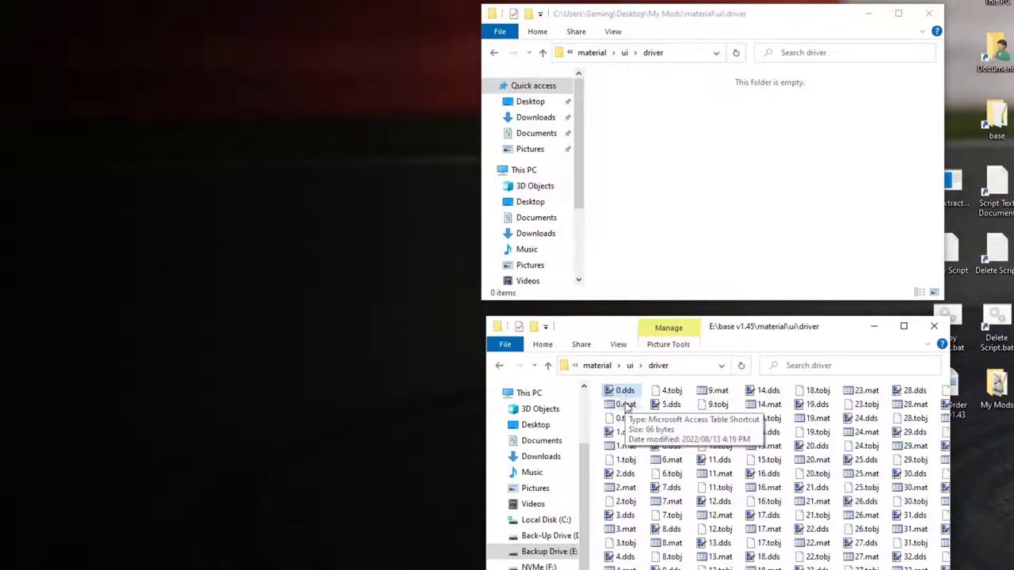
{"action": "left_click_drag", "start_coordinate": [626, 393], "coordinate": [696, 191]}
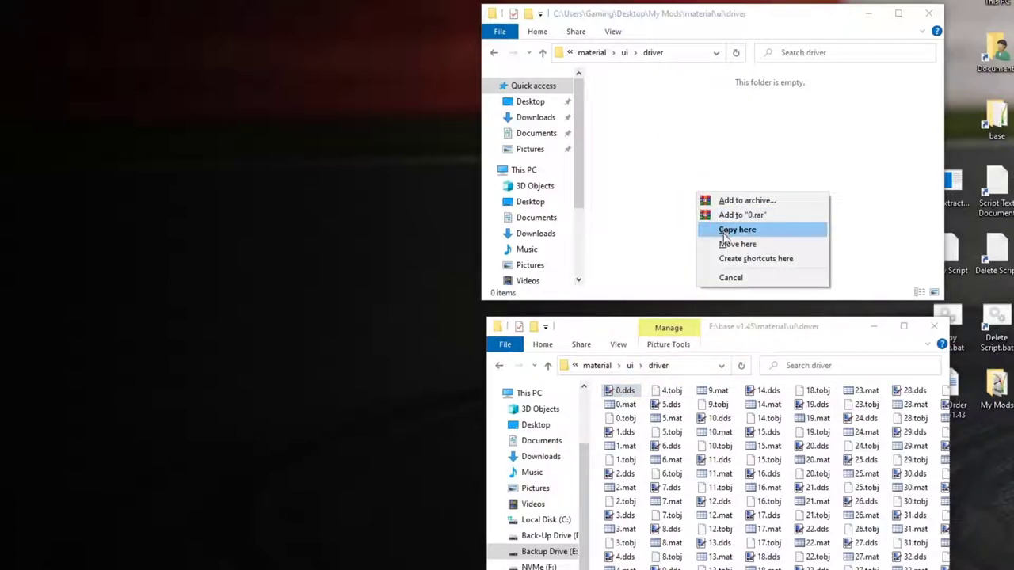
{"action": "left_click", "coordinate": [732, 230]}
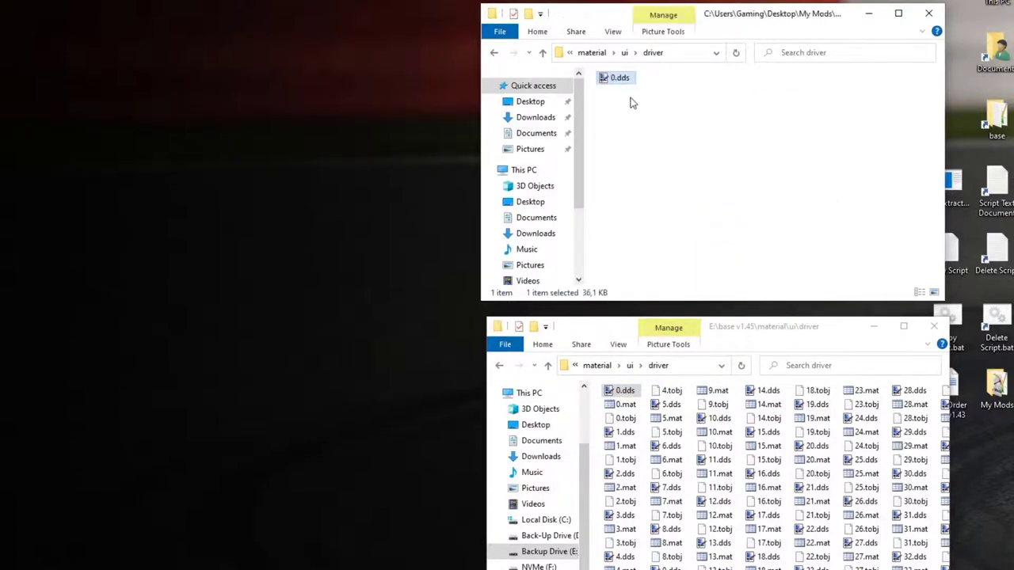
Copy logo_0.dds from the base player_logo folder into the mod's player_logo folder
{"action": "left_click", "coordinate": [494, 53]}
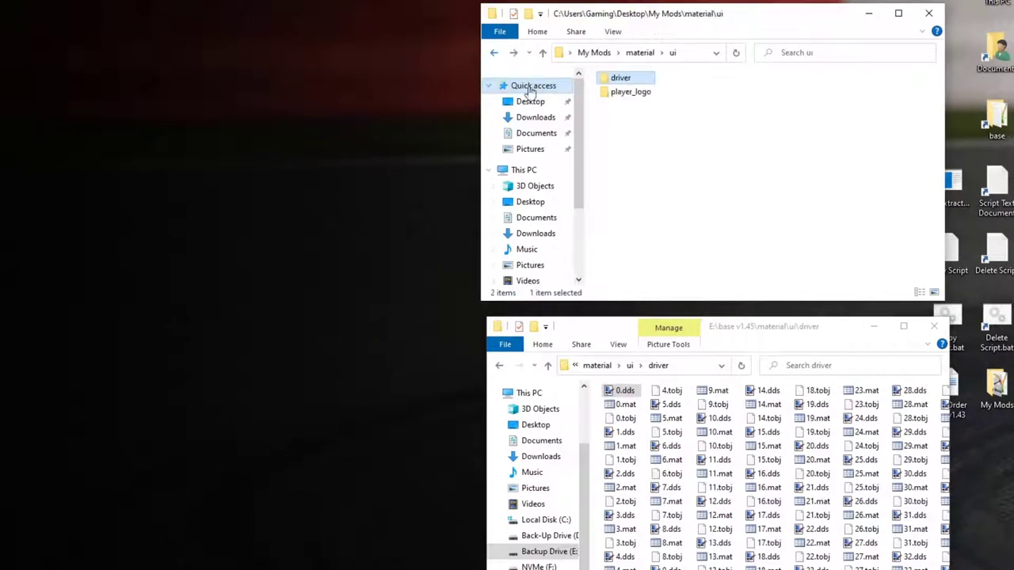
{"action": "double_click", "coordinate": [607, 97]}
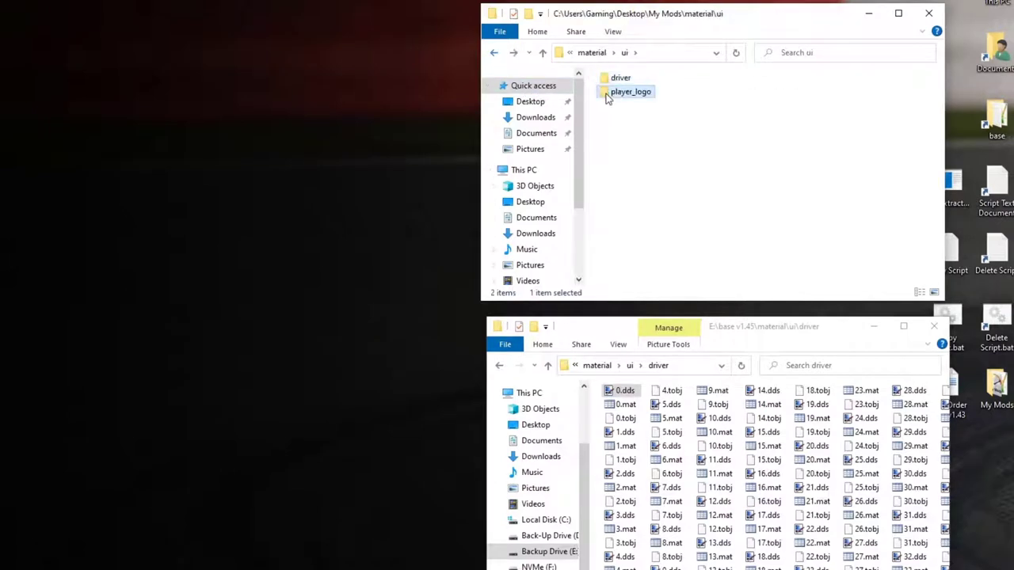
{"action": "left_click", "coordinate": [499, 368]}
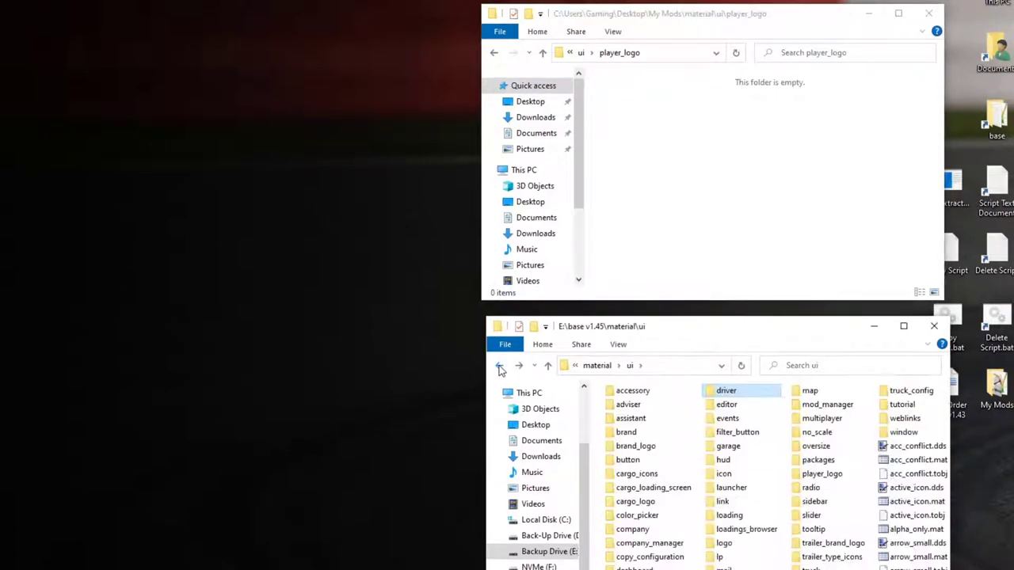
{"action": "double_click", "coordinate": [823, 473]}
{"action": "left_click", "coordinate": [633, 391]}
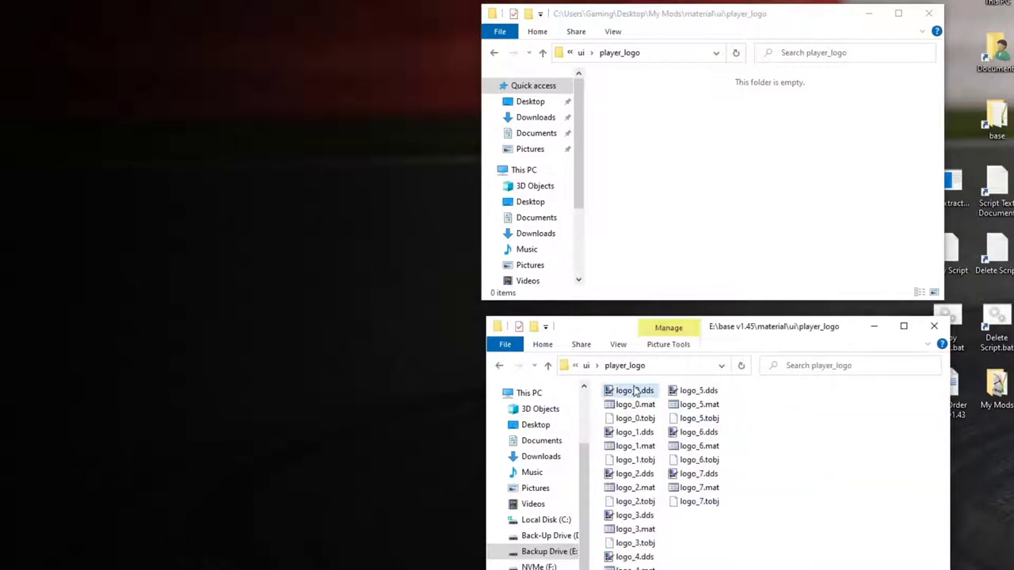
{"action": "left_click_drag", "start_coordinate": [629, 396], "coordinate": [700, 207]}
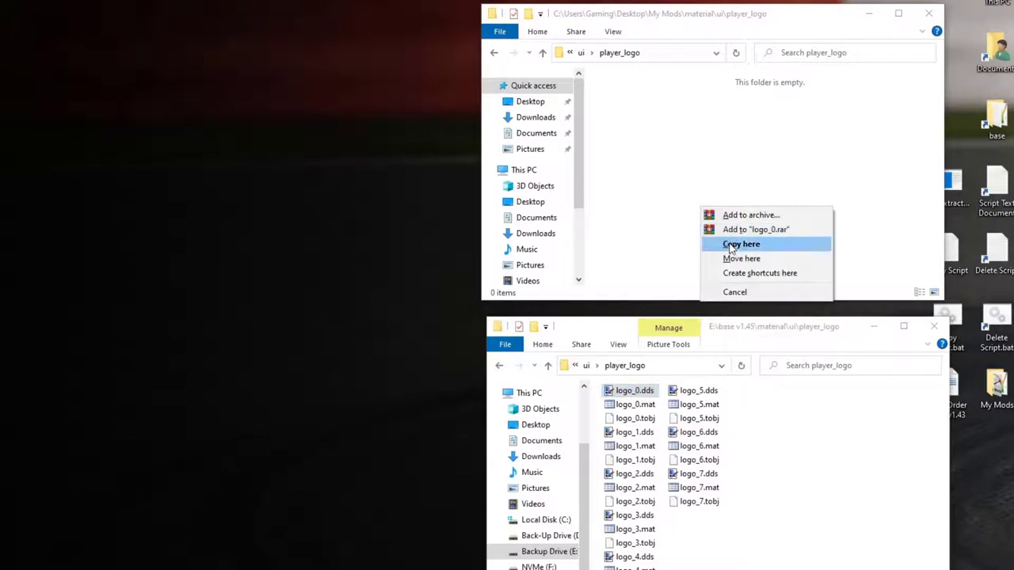
{"action": "left_click", "coordinate": [730, 246]}
{"action": "left_click", "coordinate": [494, 52]}
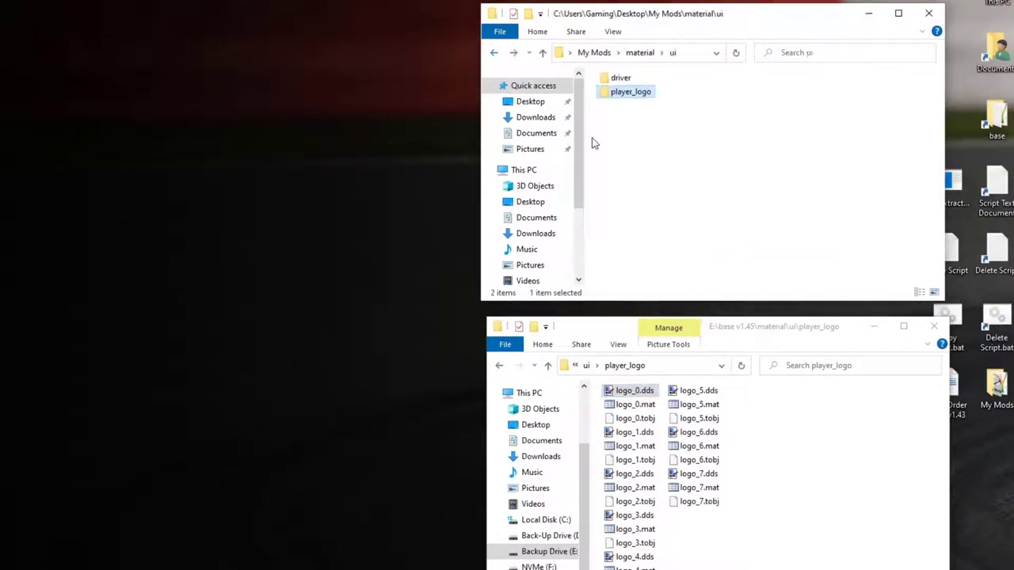
Close the base files window and check the copied textures in driver and player_logo
{"action": "left_click", "coordinate": [935, 328]}
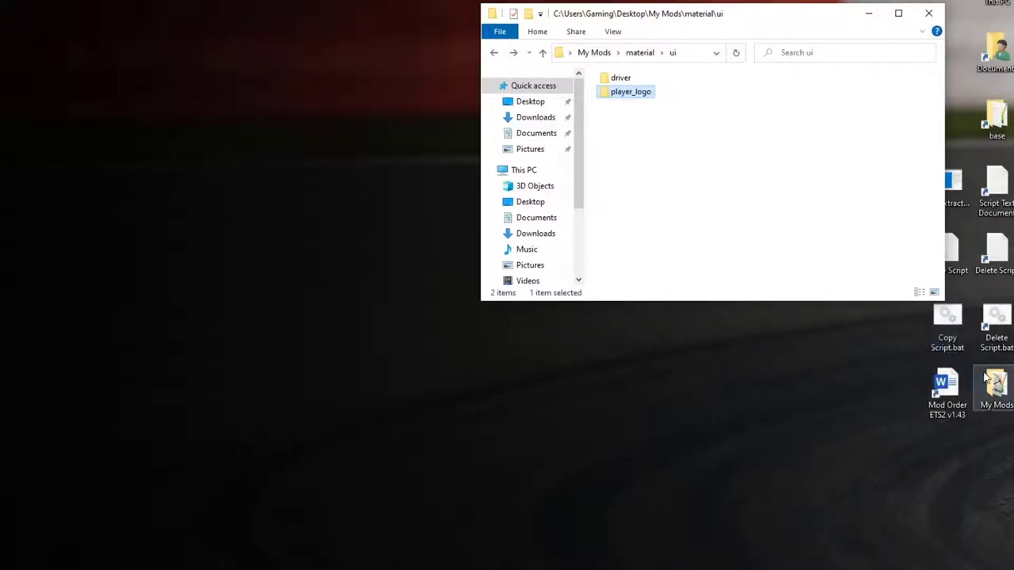
{"action": "double_click", "coordinate": [620, 79]}
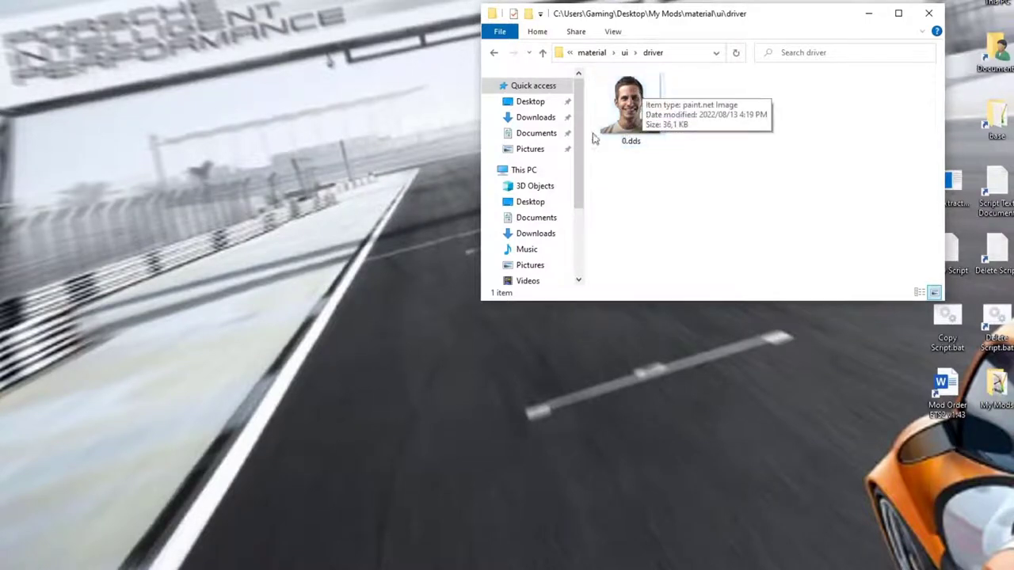
{"action": "left_click", "coordinate": [494, 53]}
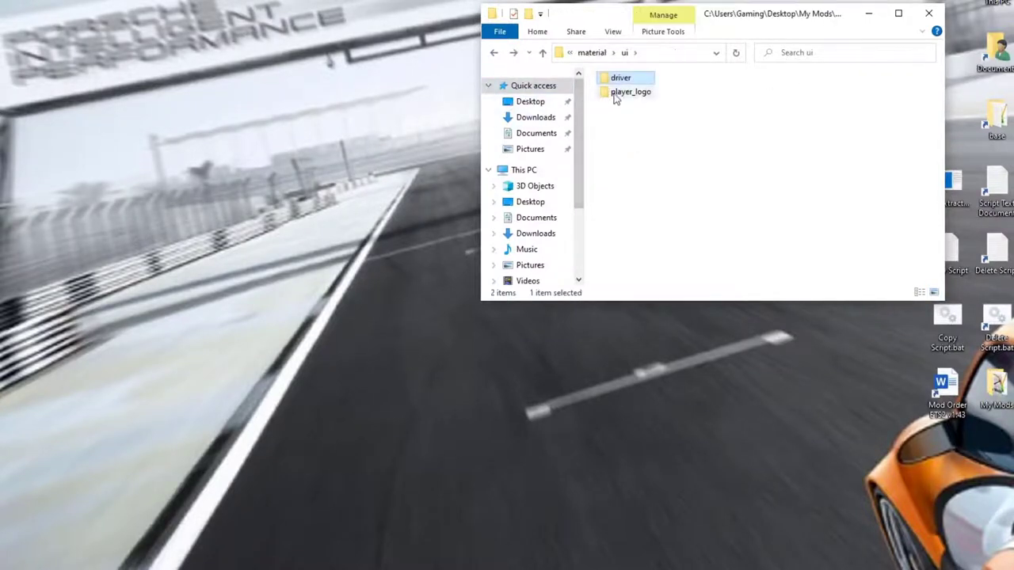
{"action": "double_click", "coordinate": [626, 92]}
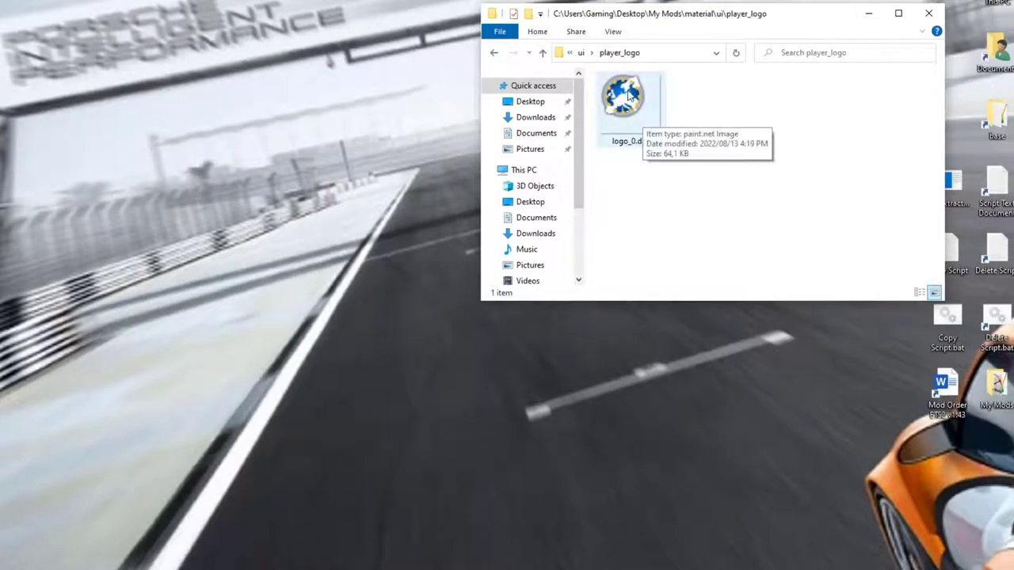
{"action": "left_click", "coordinate": [626, 99]}
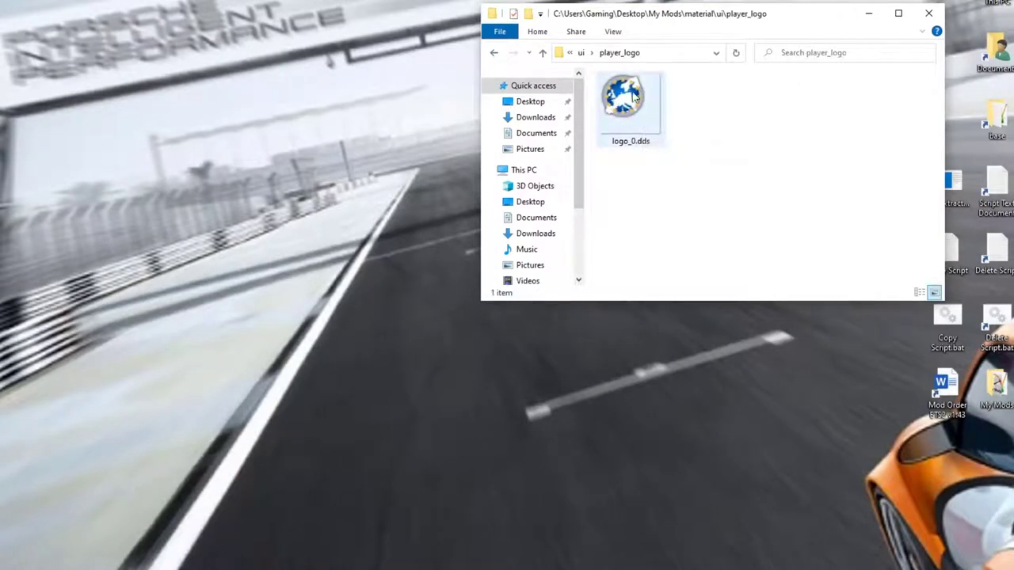
{"action": "left_click", "coordinate": [494, 53]}
Show the Open with app list for 0.dds in the mod's driver folder
{"action": "left_click", "coordinate": [619, 81]}
{"action": "double_click", "coordinate": [619, 82]}
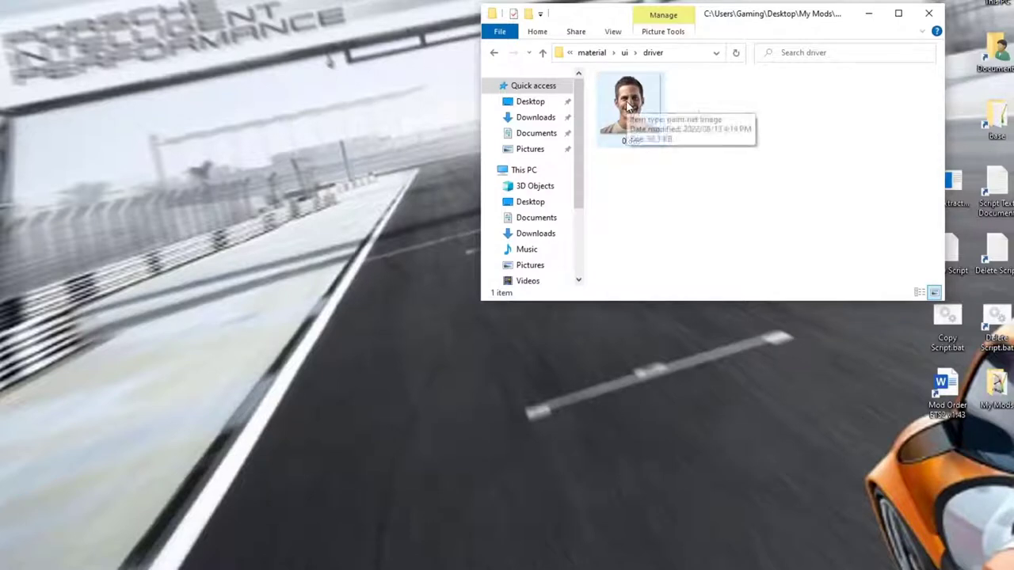
{"action": "right_click", "coordinate": [627, 103]}
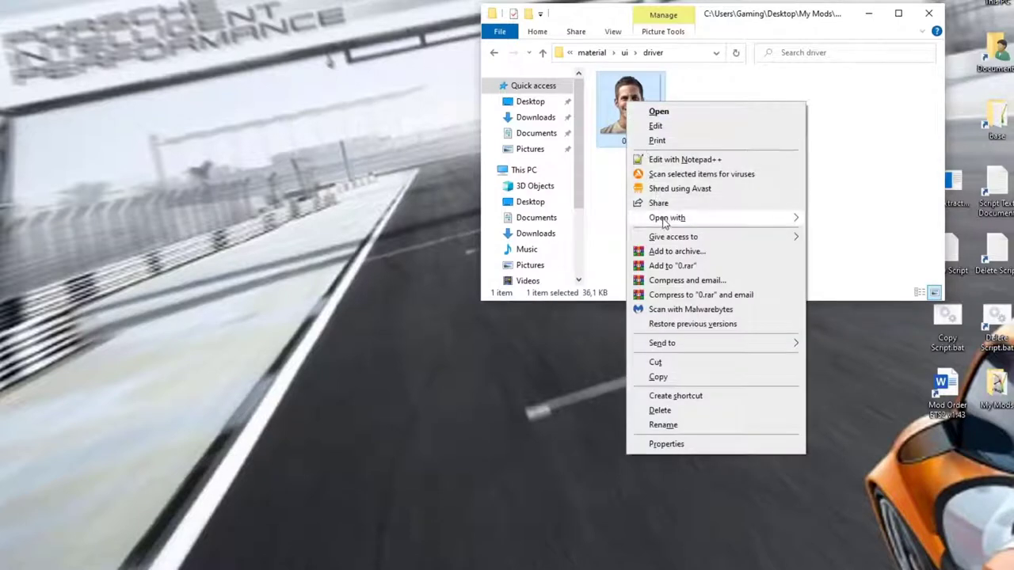
{"action": "mouse_move", "coordinate": [664, 224]}
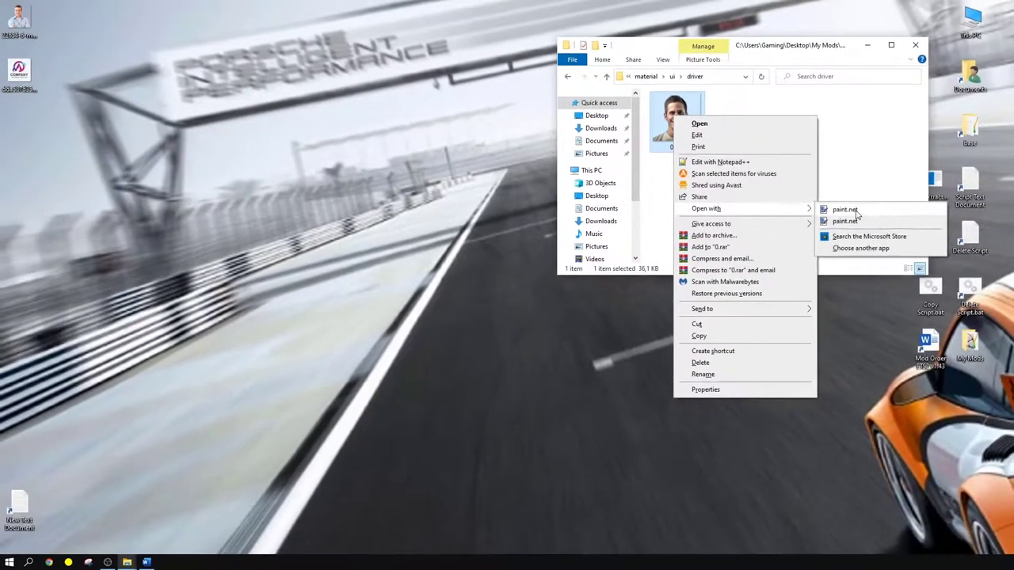
Open 0.dds in paint.net and drop 22654-6-man-thumb.png in as a new image
{"action": "left_click", "coordinate": [841, 220]}
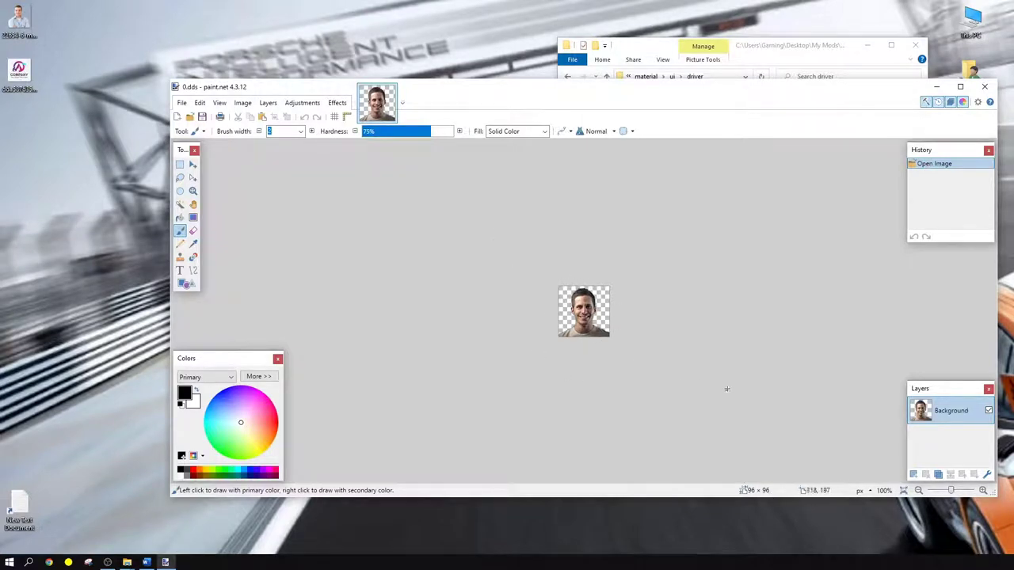
{"action": "left_click", "coordinate": [16, 20]}
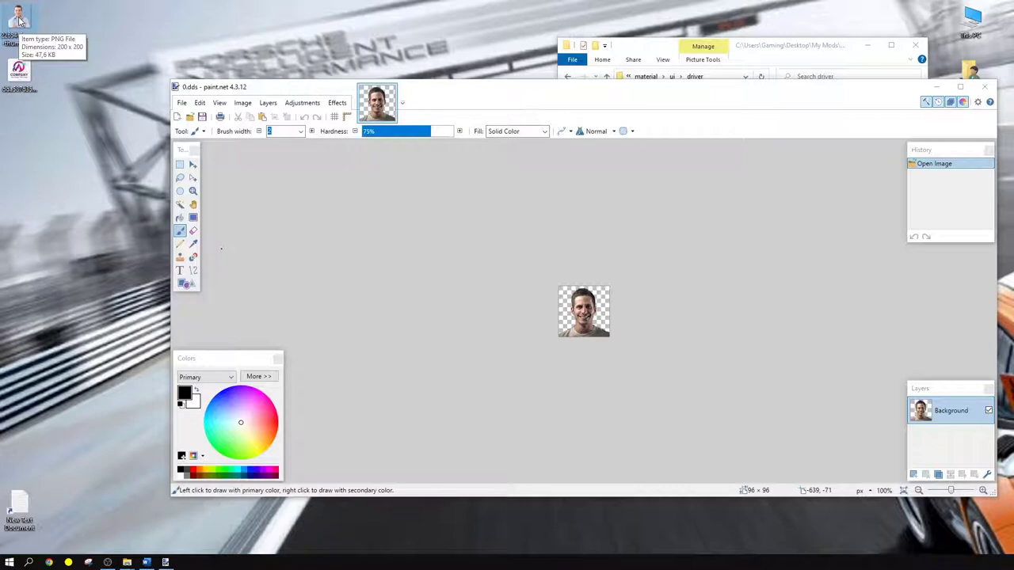
{"action": "left_click_drag", "start_coordinate": [18, 15], "coordinate": [404, 212]}
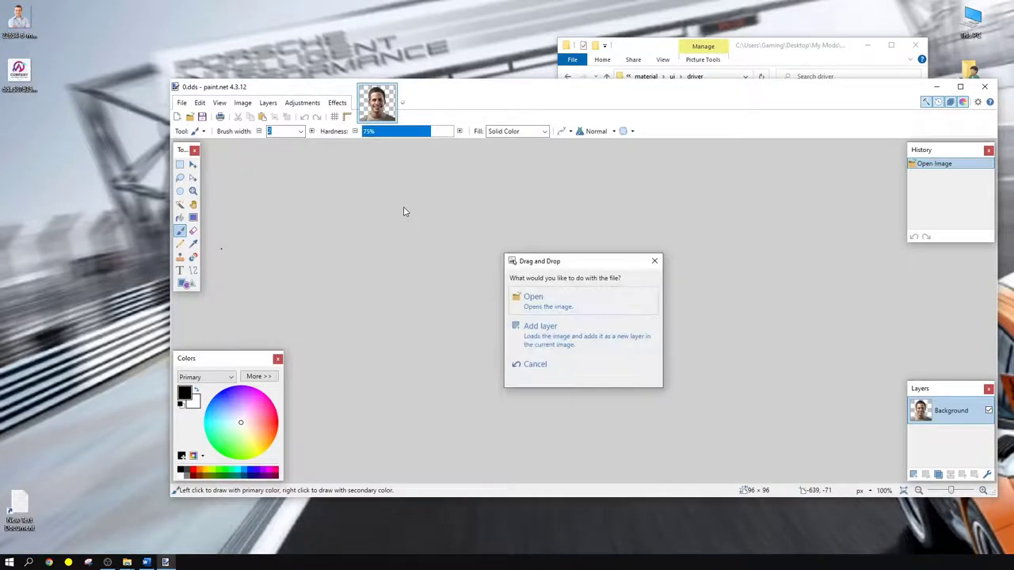
{"action": "left_click", "coordinate": [547, 306]}
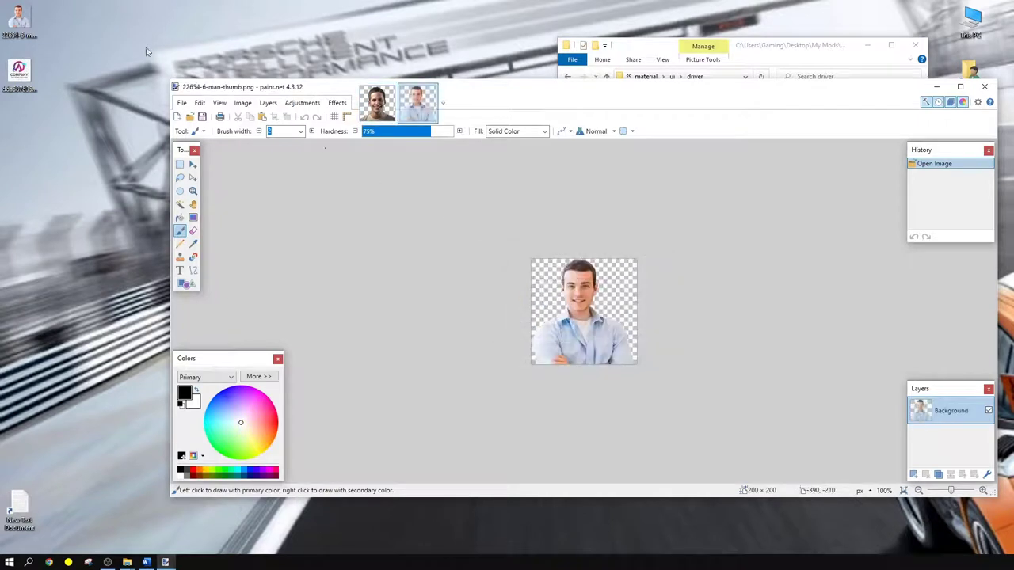
Open 22654-6-man-thumb.png from the Desktop and close the duplicate copy
{"action": "left_click", "coordinate": [180, 107]}
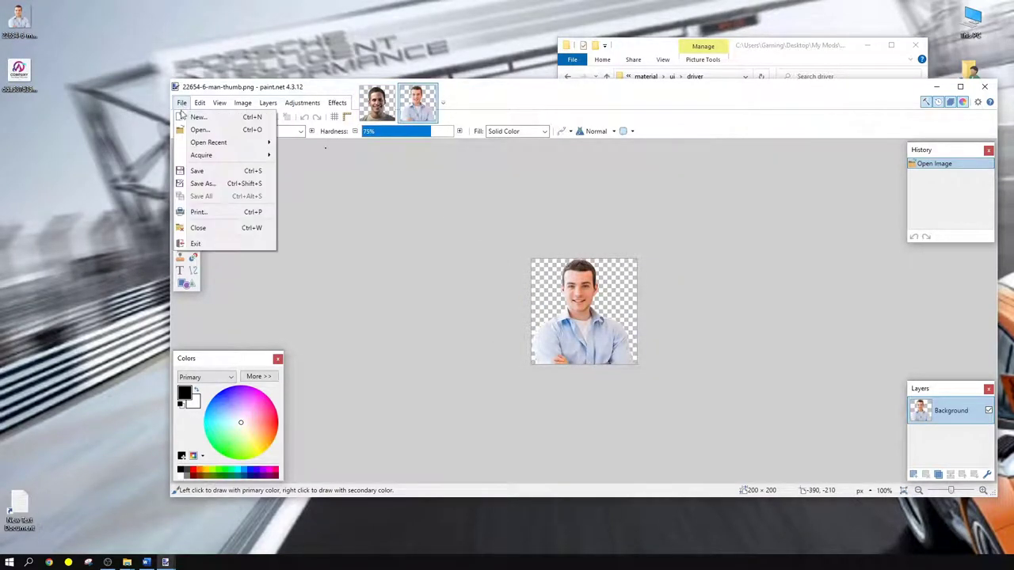
{"action": "left_click", "coordinate": [193, 131]}
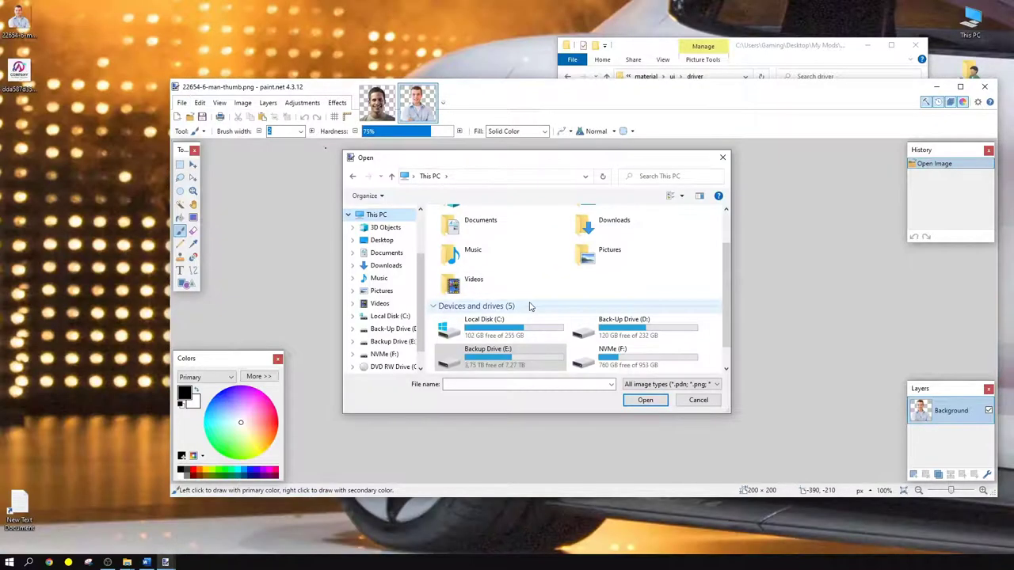
{"action": "left_click", "coordinate": [382, 241]}
{"action": "double_click", "coordinate": [466, 234]}
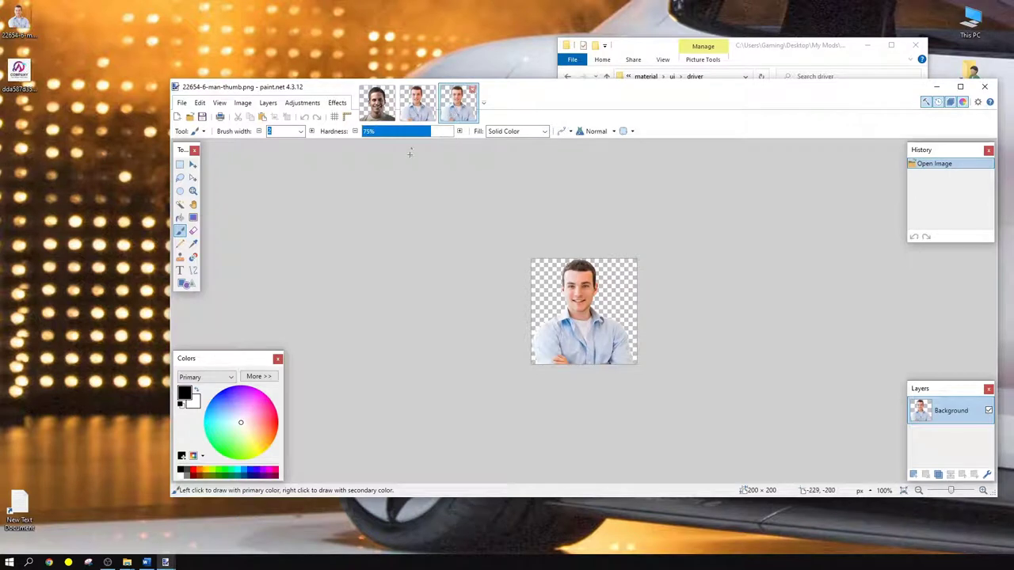
{"action": "left_click", "coordinate": [24, 72]}
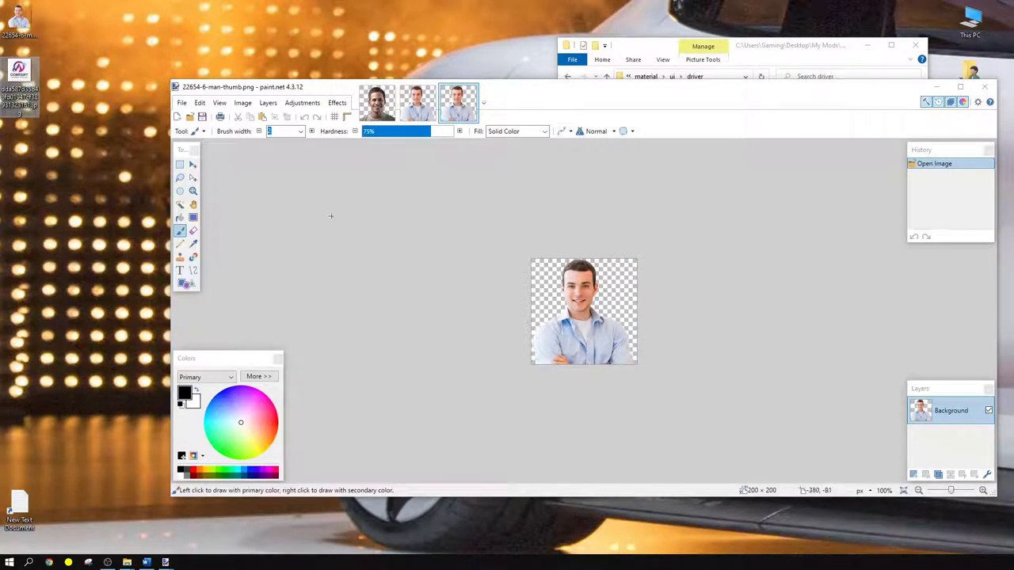
{"action": "left_click", "coordinate": [425, 114]}
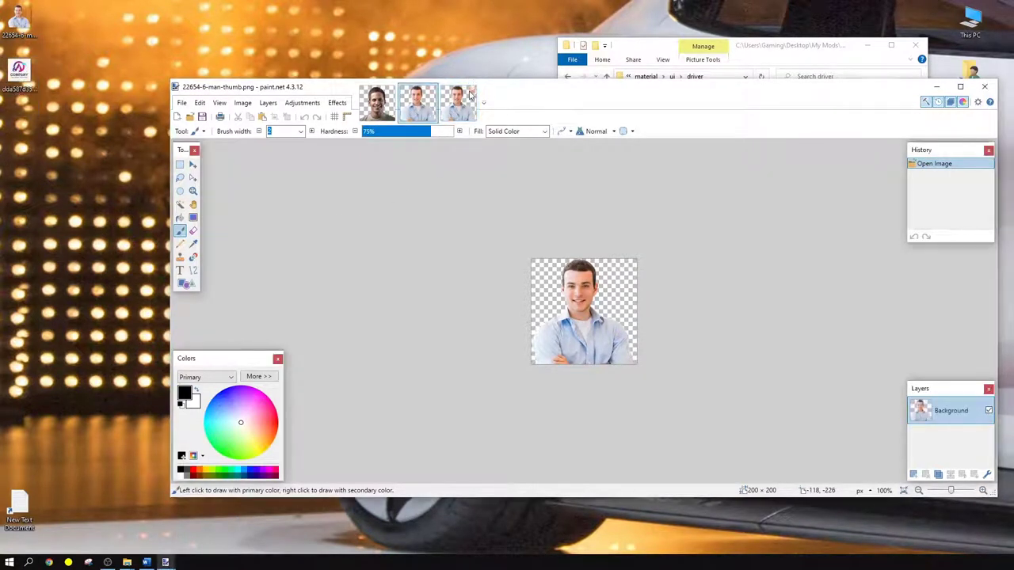
{"action": "left_click", "coordinate": [470, 95]}
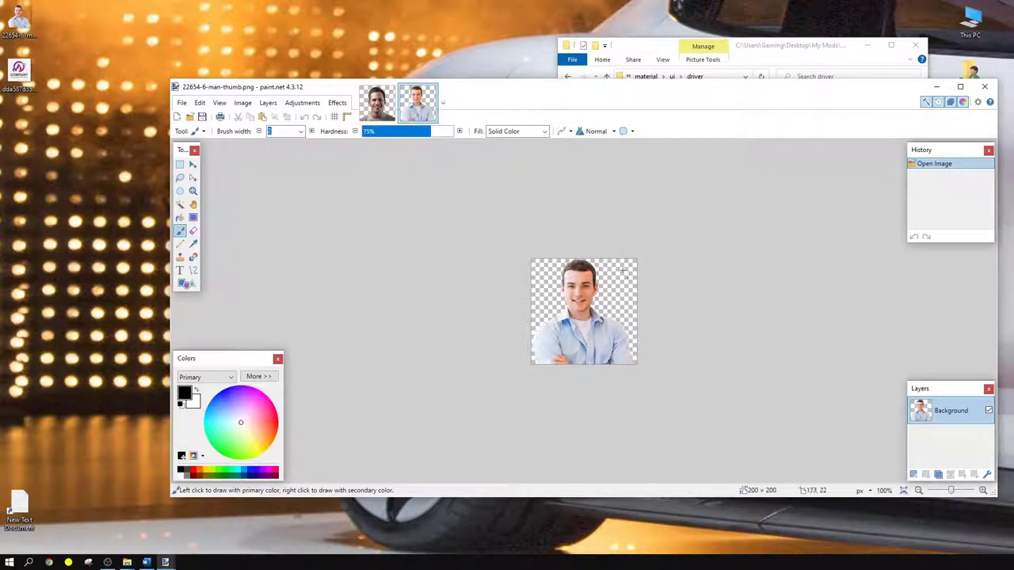
Zoom the man photo view in to 300%
{"action": "left_click", "coordinate": [905, 491]}
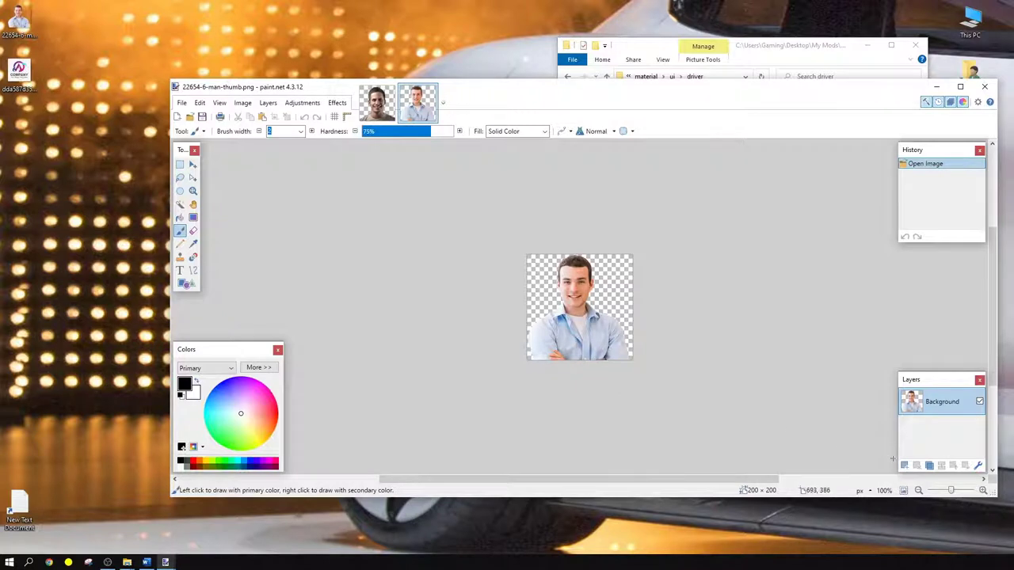
{"action": "left_click", "coordinate": [982, 491]}
{"action": "left_click", "coordinate": [982, 491]}
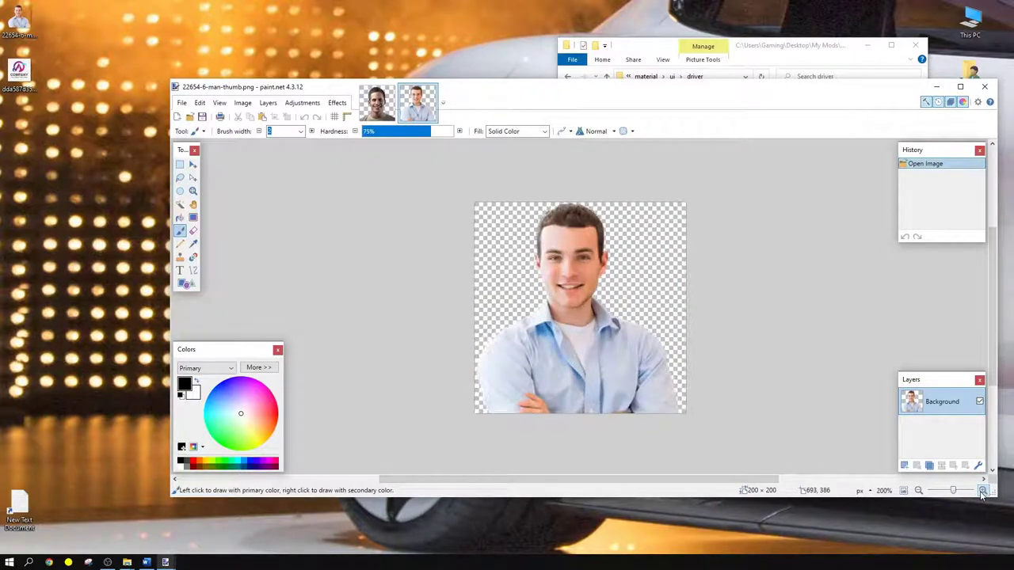
{"action": "left_click", "coordinate": [982, 491]}
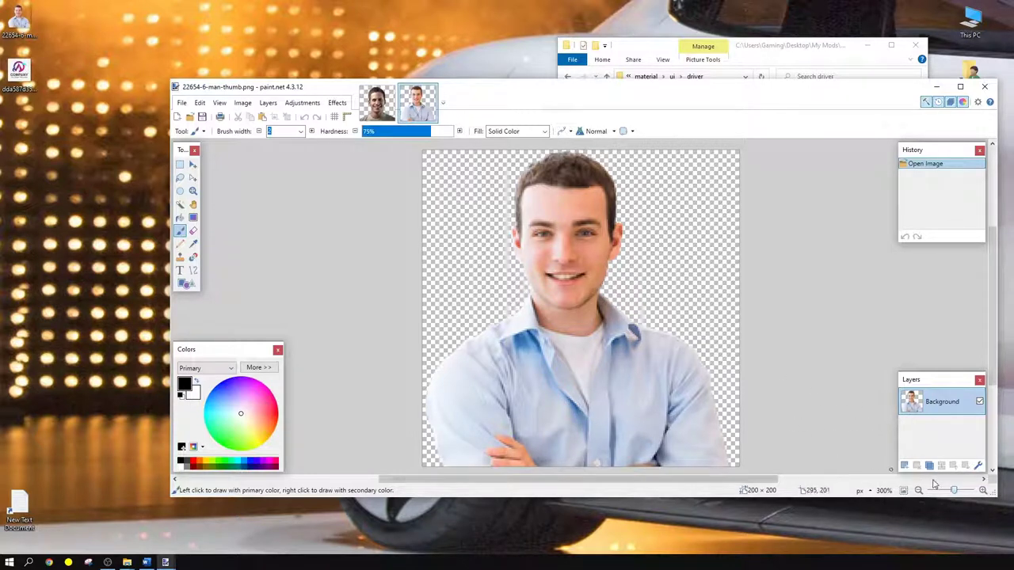
Add a layer beneath the man photo, fill it black with Paint Bucket, and merge down
{"action": "left_click", "coordinate": [904, 466]}
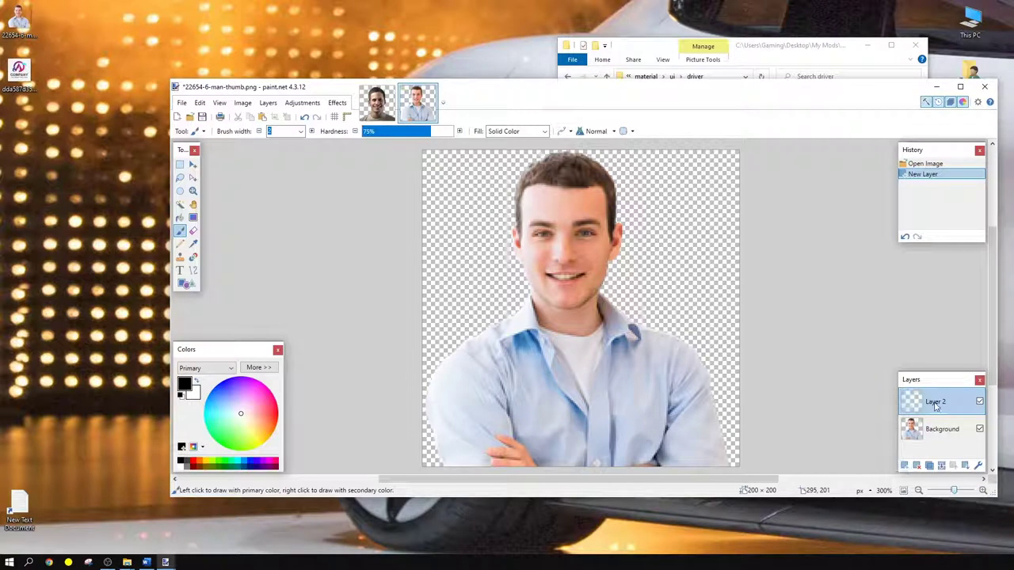
{"action": "left_click", "coordinate": [967, 465]}
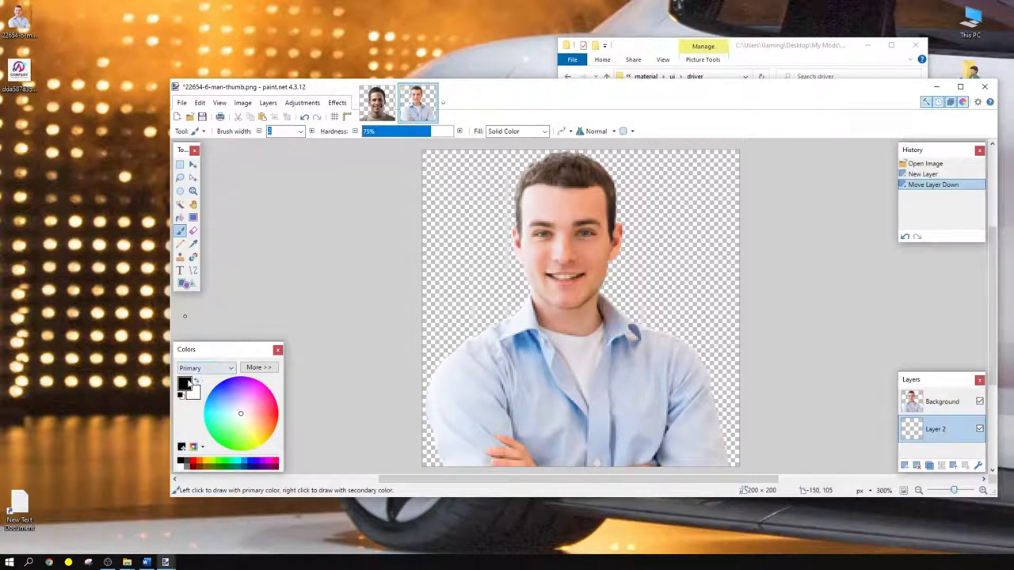
{"action": "left_click", "coordinate": [180, 218]}
{"action": "left_click", "coordinate": [437, 192]}
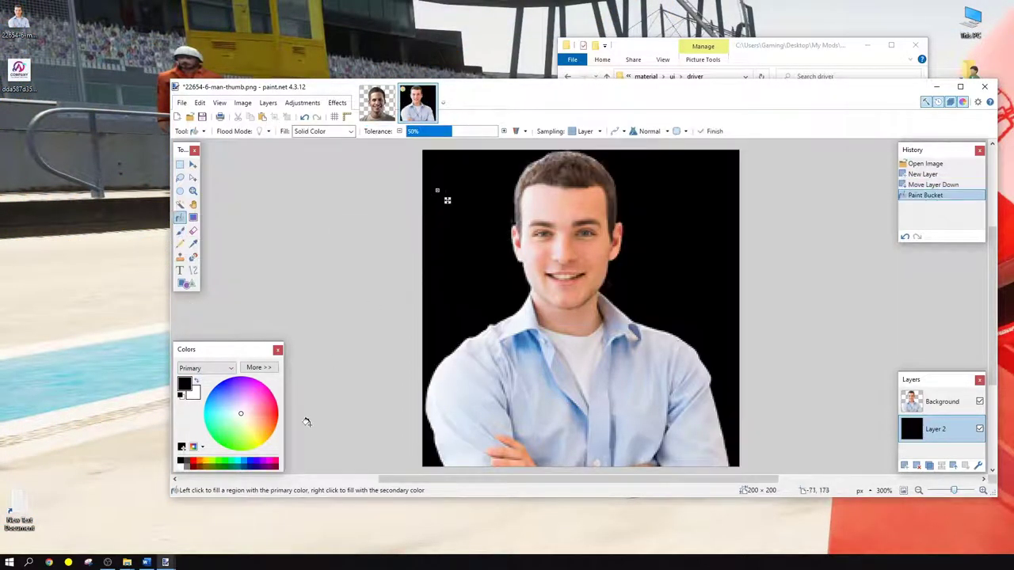
{"action": "left_click", "coordinate": [621, 429]}
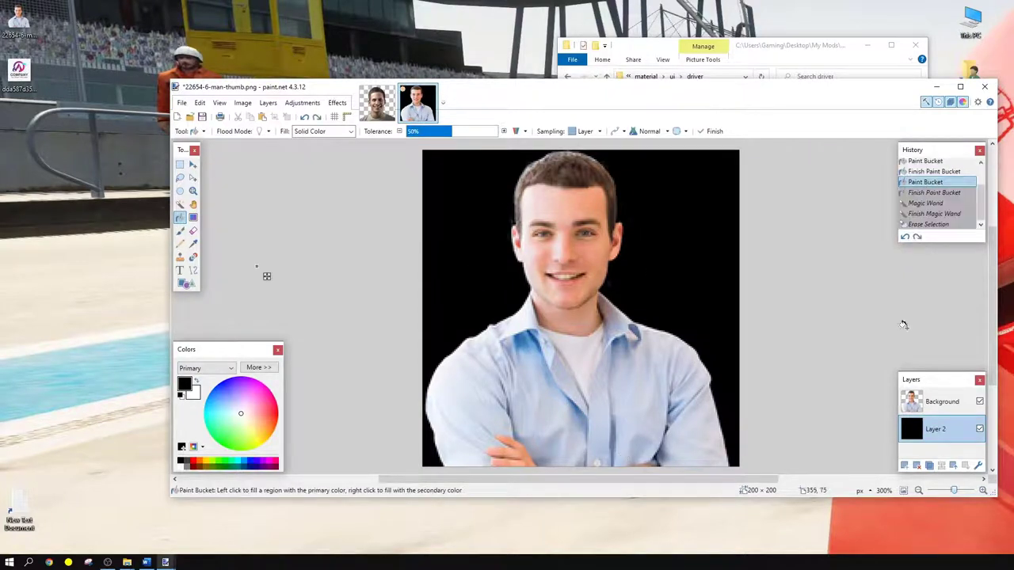
{"action": "left_click", "coordinate": [942, 401]}
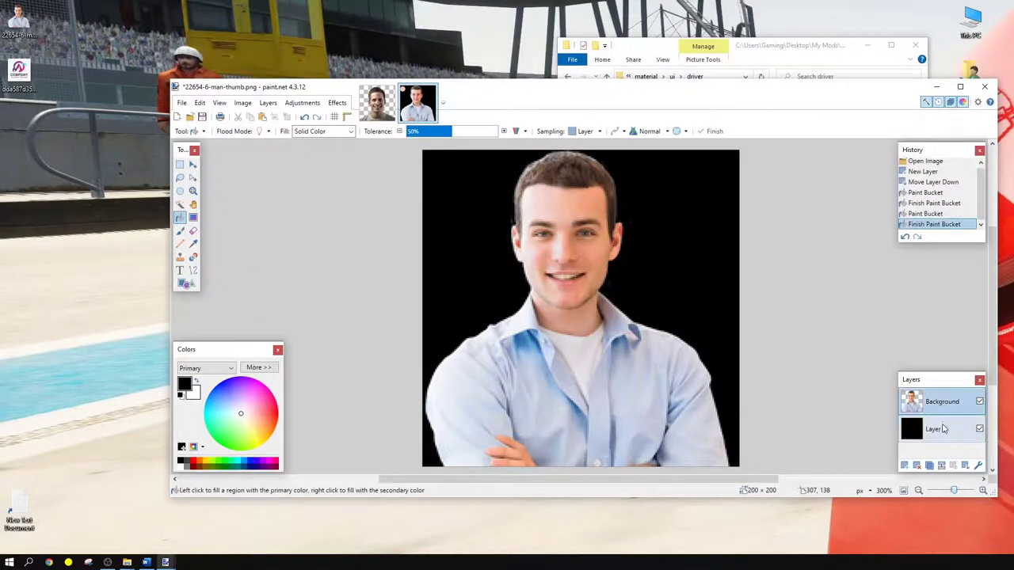
{"action": "left_click", "coordinate": [941, 467]}
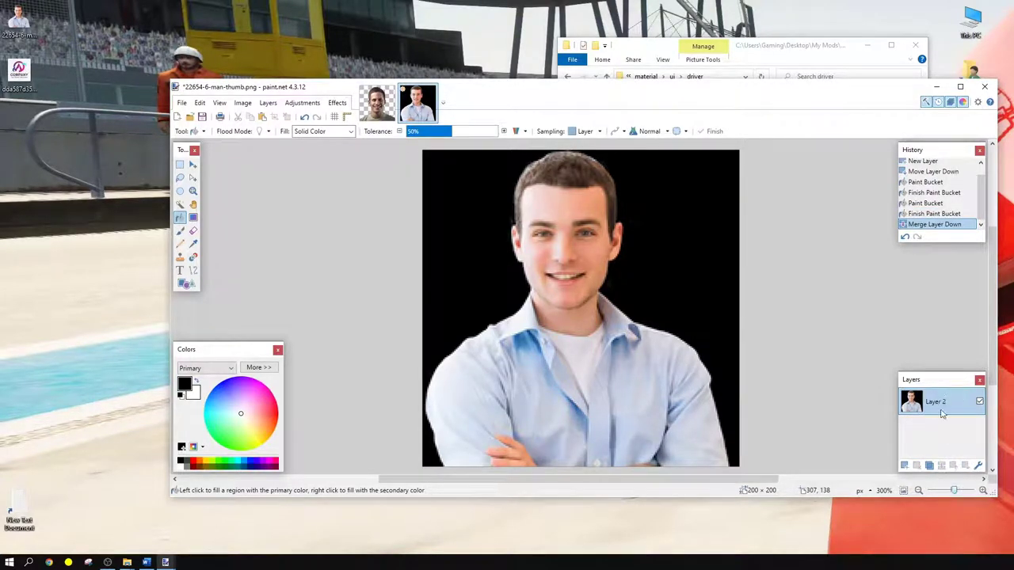
{"action": "left_click", "coordinate": [181, 205]}
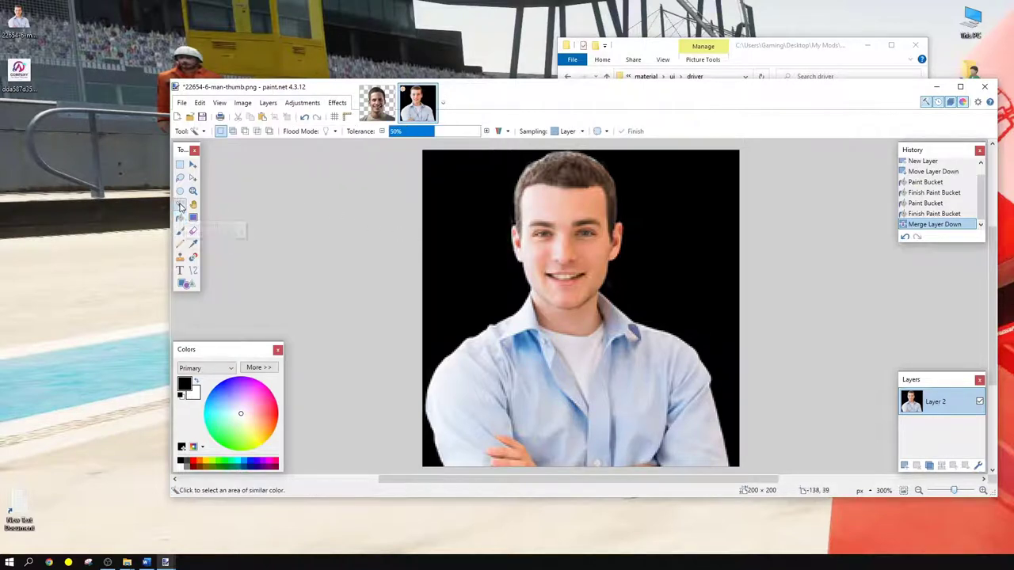
Erase the black background left of the man with Magic Wand at about 42% tolerance
{"action": "left_click", "coordinate": [440, 198]}
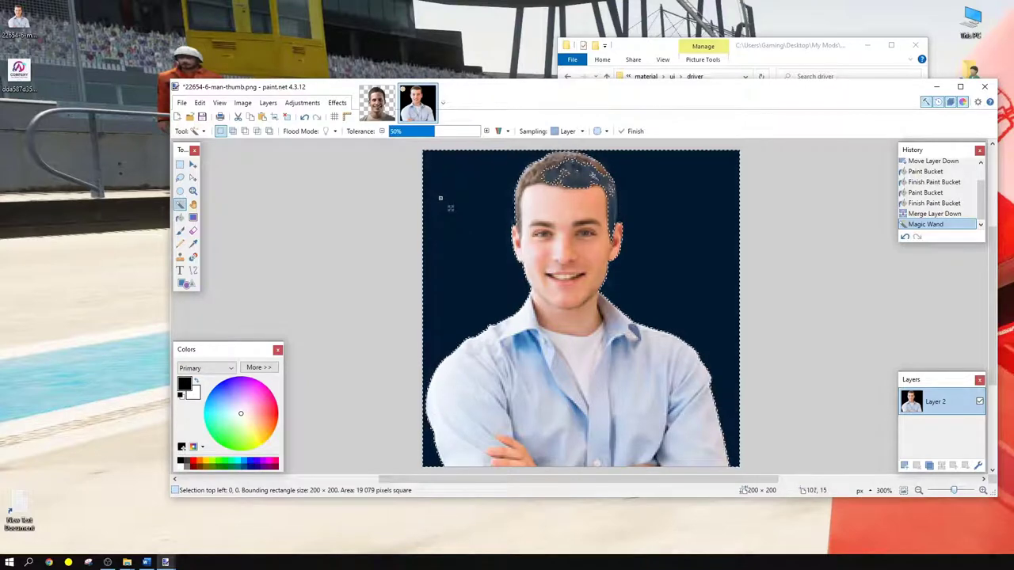
{"action": "left_click", "coordinate": [420, 133]}
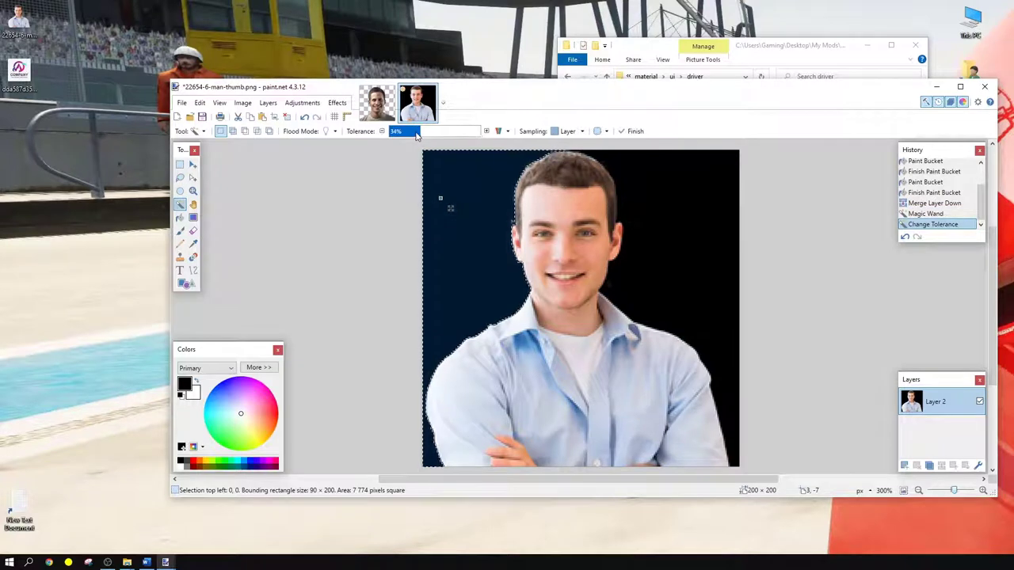
{"action": "left_click", "coordinate": [425, 134]}
{"action": "left_click", "coordinate": [427, 139]}
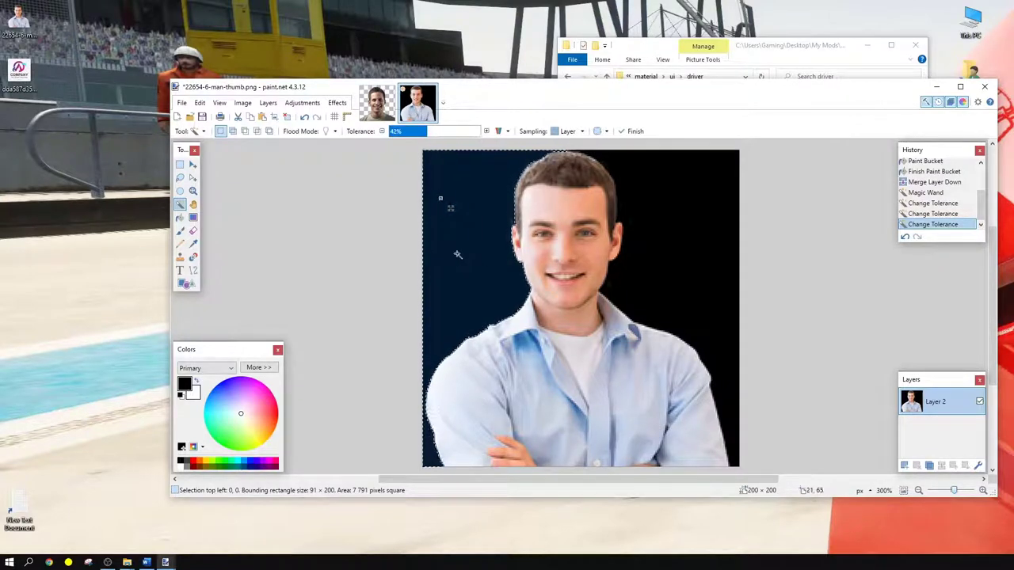
{"action": "key", "text": "Delete"}
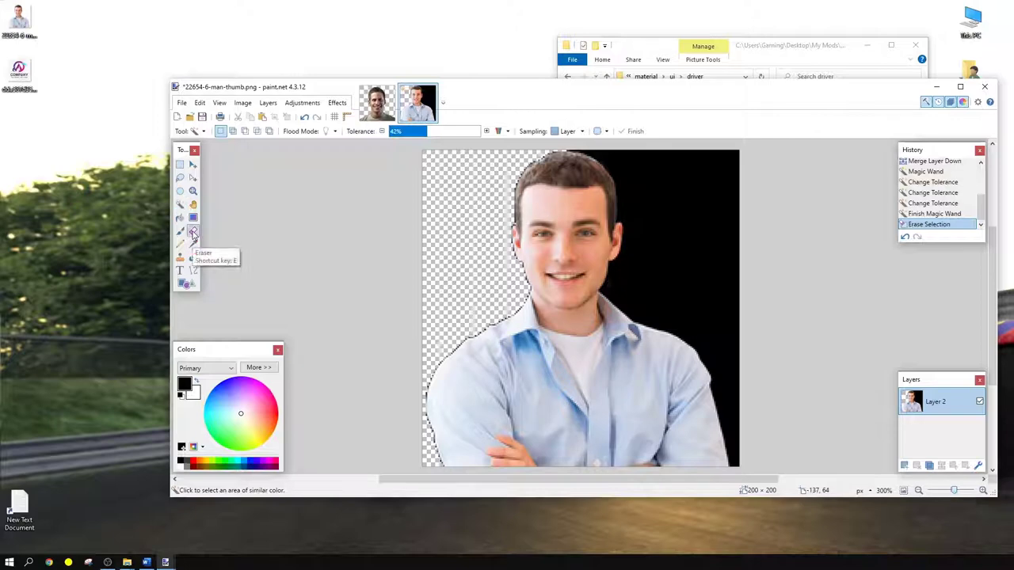
Hand-erase the leftover dark fringe along the man's face and collar with a 10-width eraser
{"action": "left_click", "coordinate": [193, 230]}
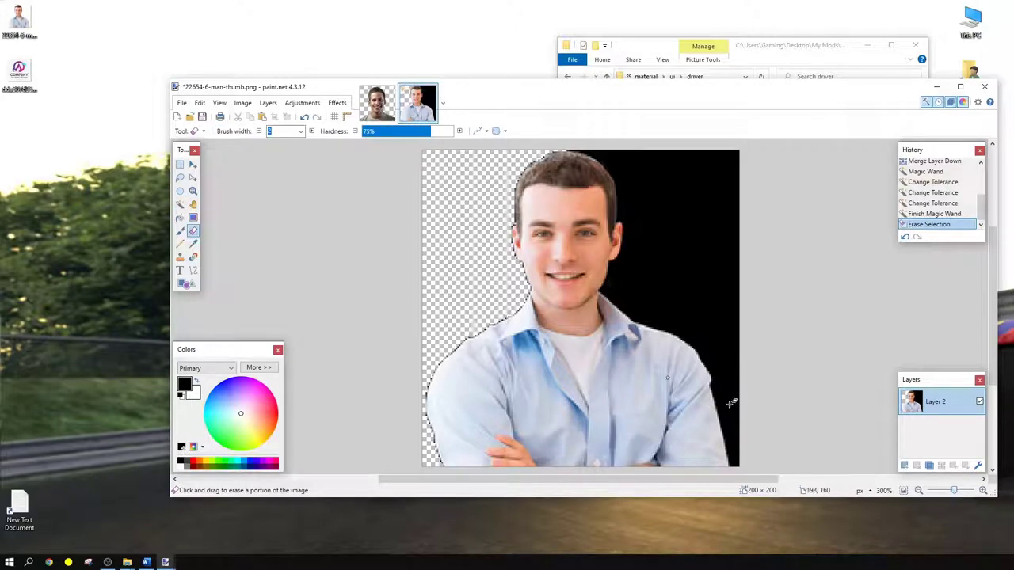
{"action": "left_click", "coordinate": [983, 491]}
{"action": "left_click", "coordinate": [983, 491]}
{"action": "left_click", "coordinate": [982, 490]}
{"action": "left_click", "coordinate": [983, 490]}
{"action": "left_click", "coordinate": [982, 491]}
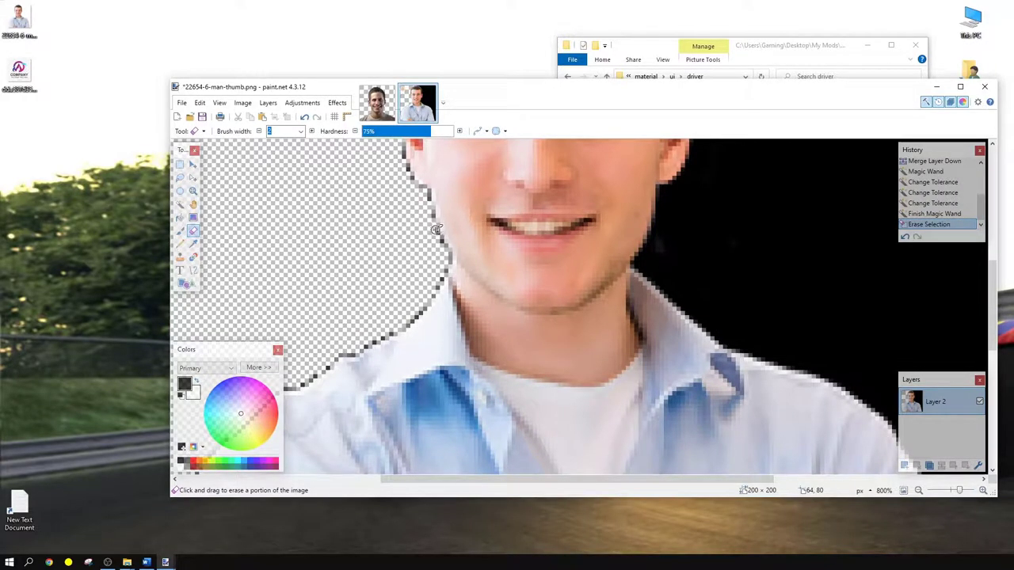
{"action": "left_click_drag", "start_coordinate": [436, 231], "coordinate": [443, 248]}
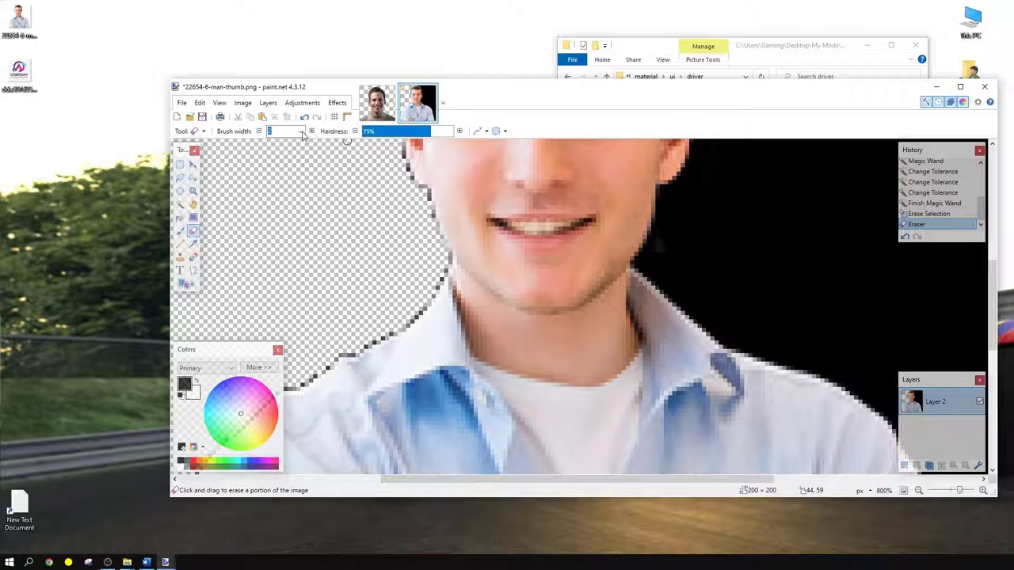
{"action": "left_click", "coordinate": [300, 131]}
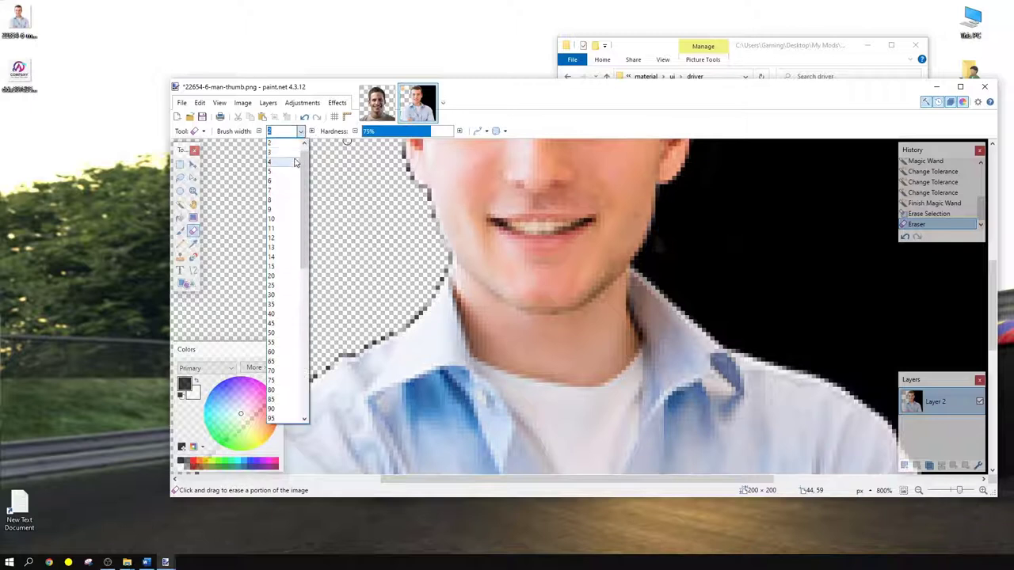
{"action": "left_click", "coordinate": [283, 219]}
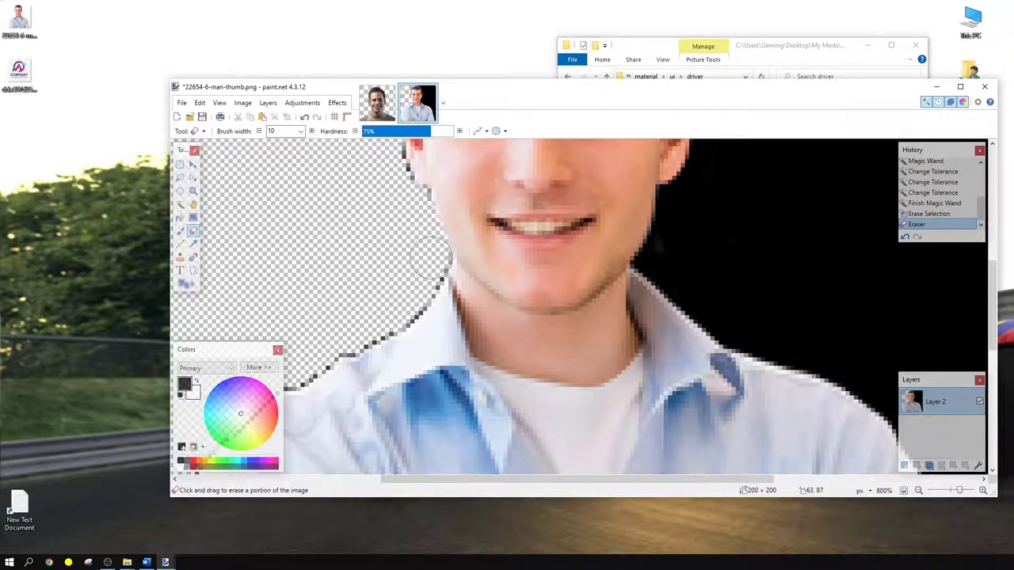
{"action": "left_click", "coordinate": [434, 284]}
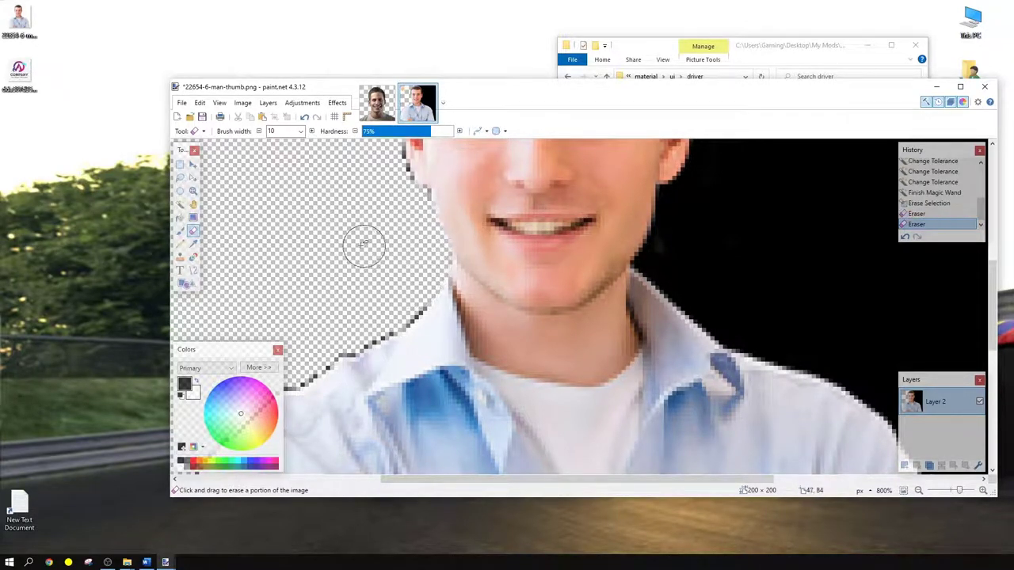
{"action": "left_click", "coordinate": [179, 166]}
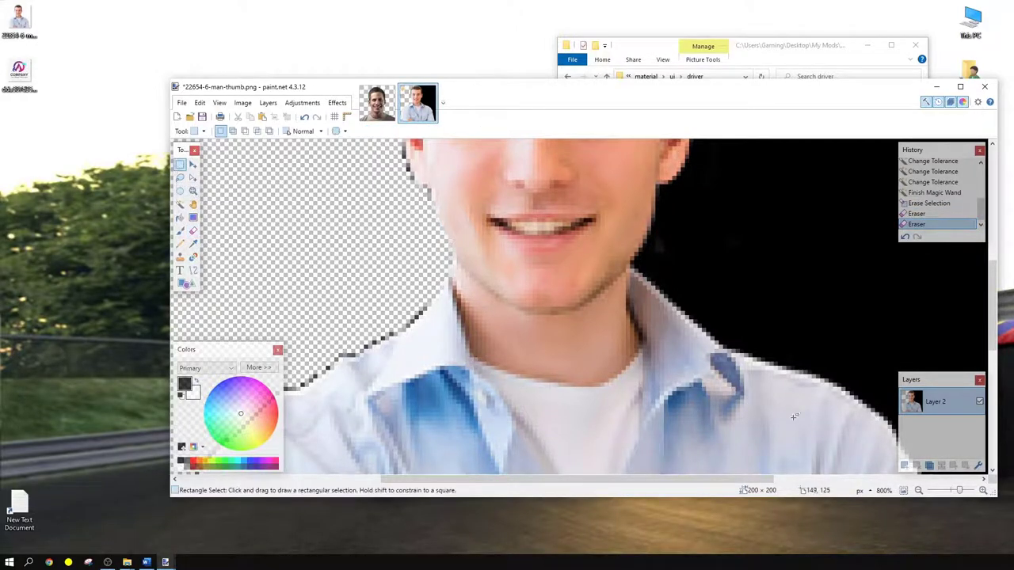
Revert History to the first Paint Bucket fill, delete the black layer, then view 0.dds
{"action": "left_click", "coordinate": [919, 491]}
{"action": "left_click", "coordinate": [918, 491]}
{"action": "left_click", "coordinate": [919, 492]}
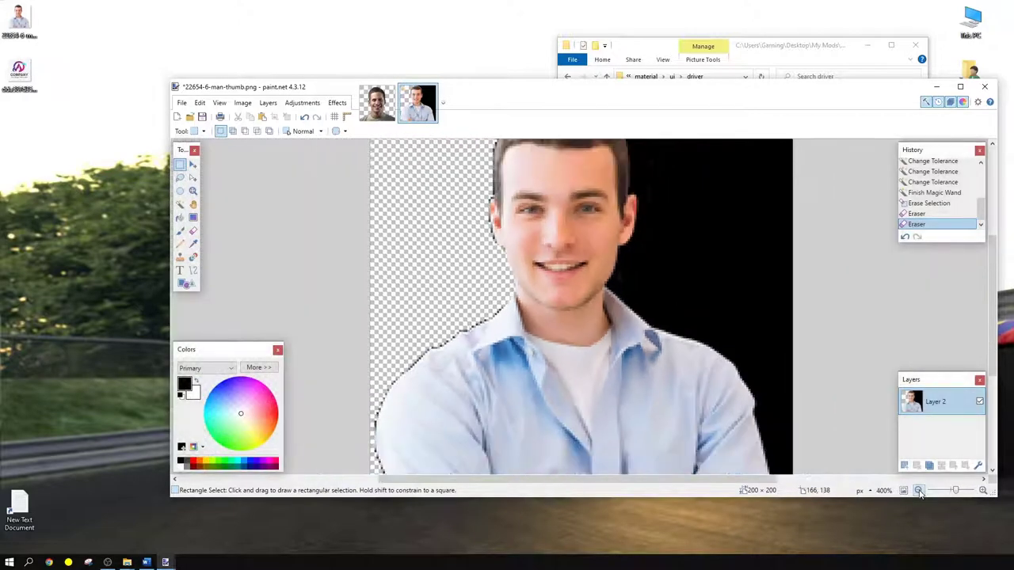
{"action": "left_click", "coordinate": [918, 491]}
{"action": "left_click", "coordinate": [919, 492]}
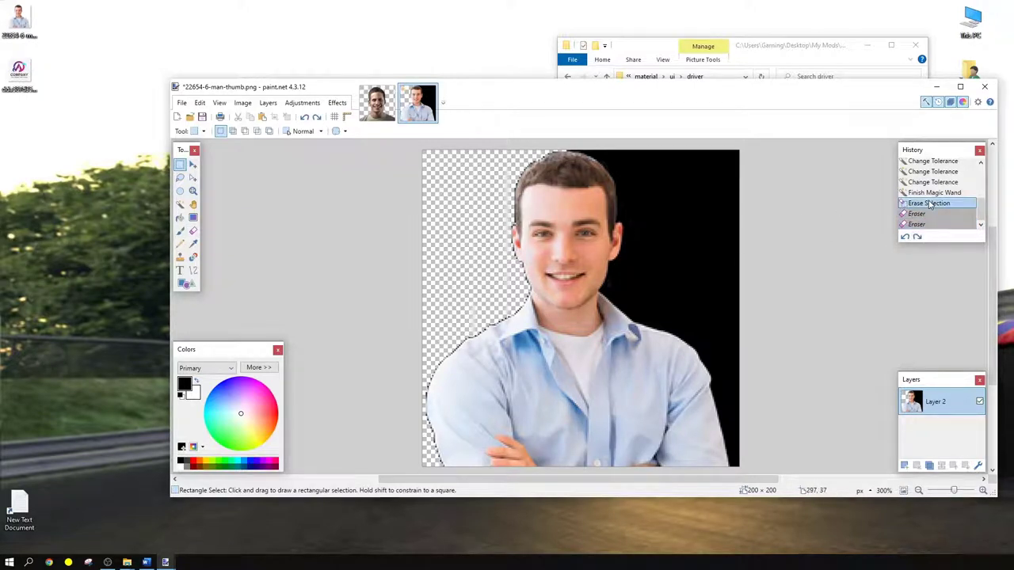
{"action": "scroll", "coordinate": [931, 205], "scroll_direction": "up", "scroll_amount": 2}
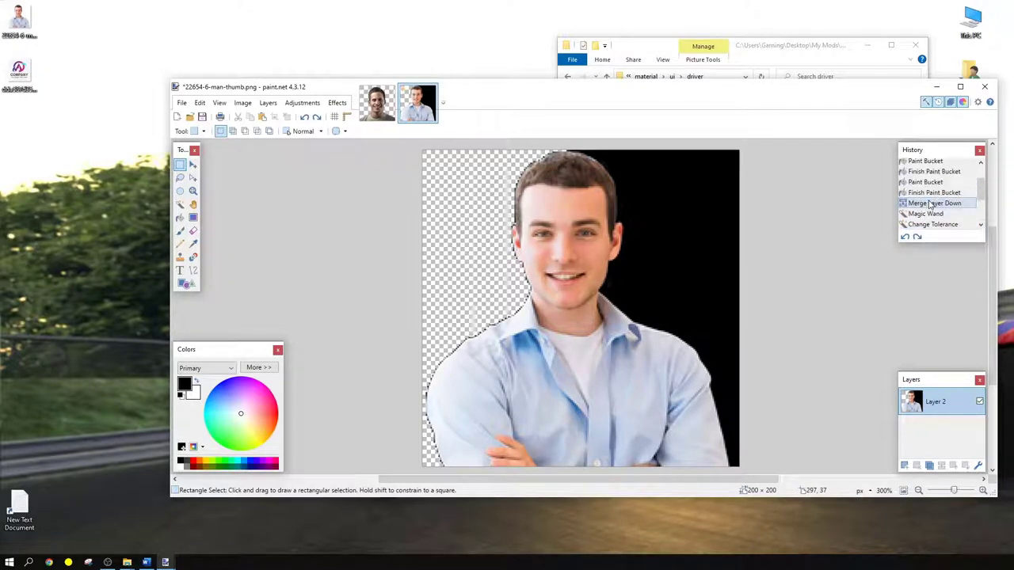
{"action": "left_click", "coordinate": [931, 205]}
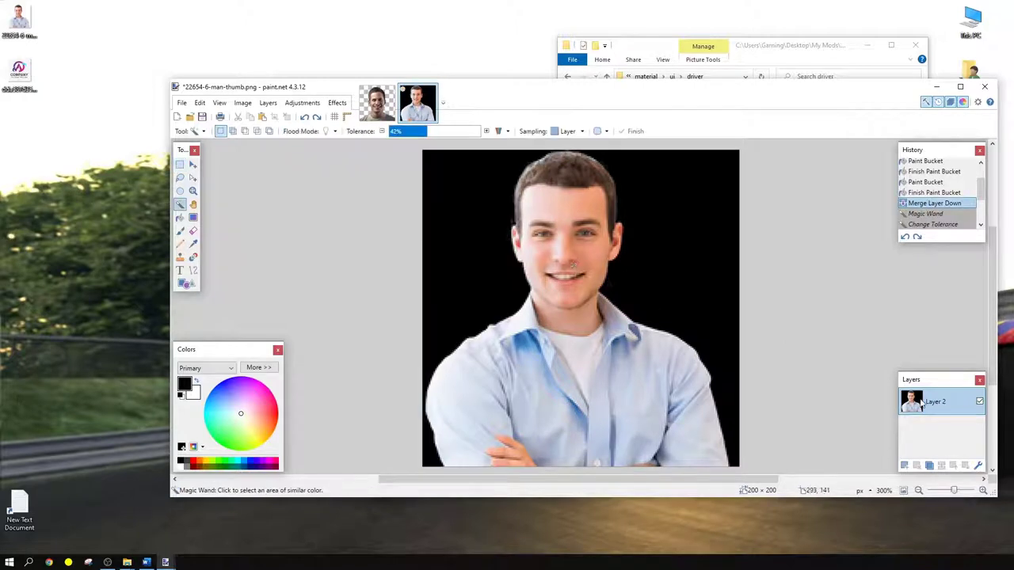
{"action": "scroll", "coordinate": [929, 196], "scroll_direction": "up", "scroll_amount": 2}
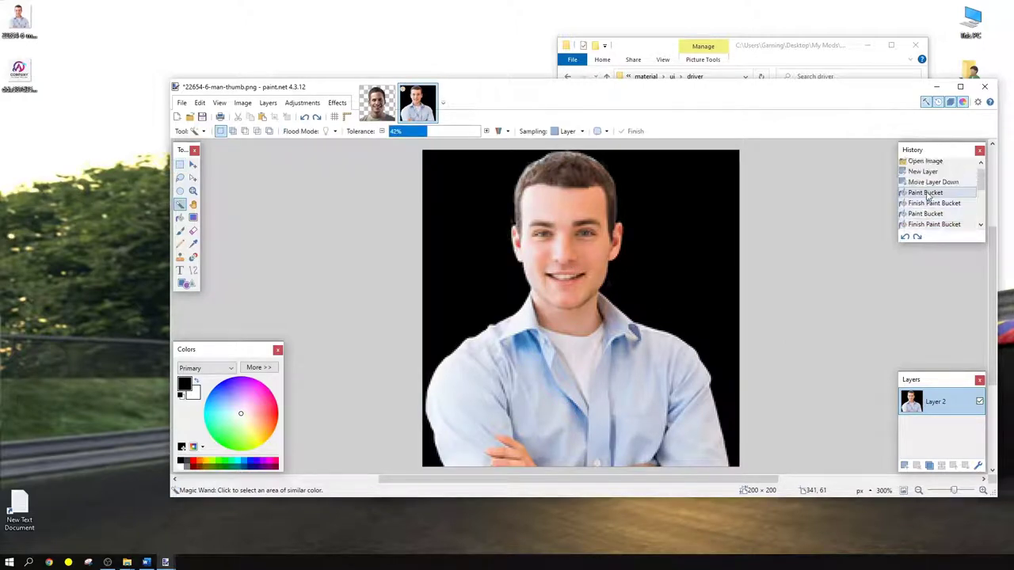
{"action": "left_click", "coordinate": [927, 193]}
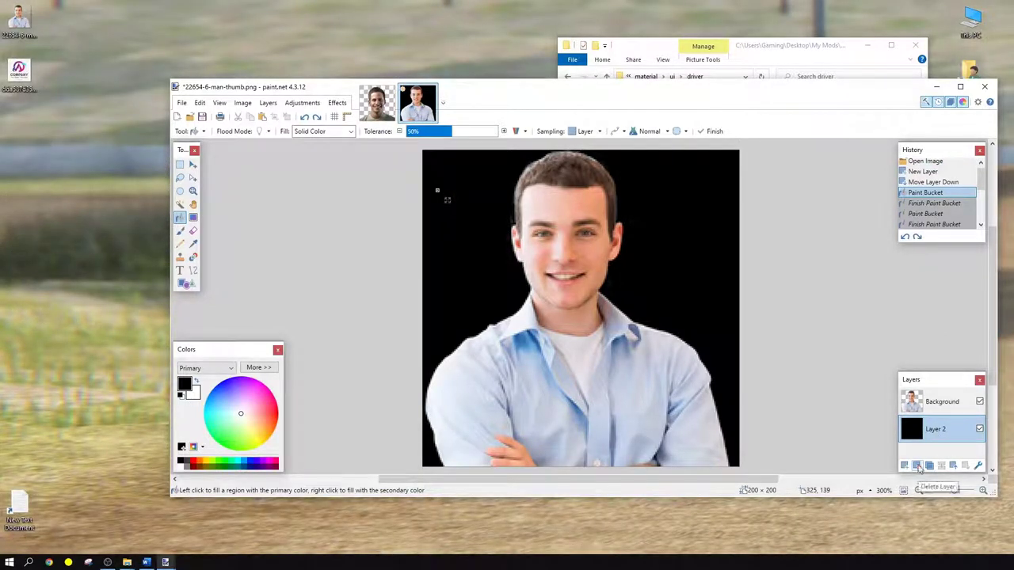
{"action": "left_click", "coordinate": [916, 466]}
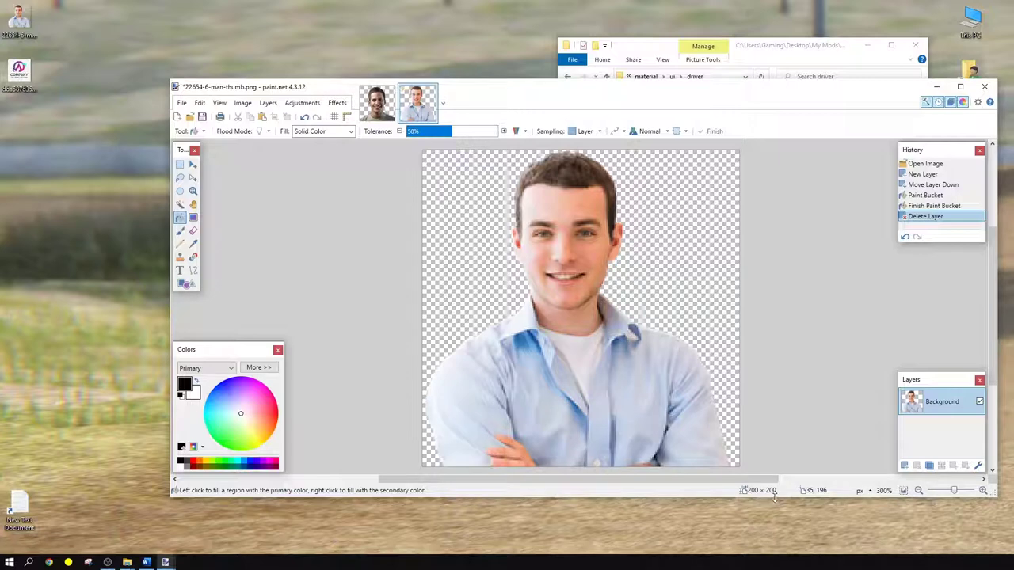
{"action": "left_click", "coordinate": [374, 111]}
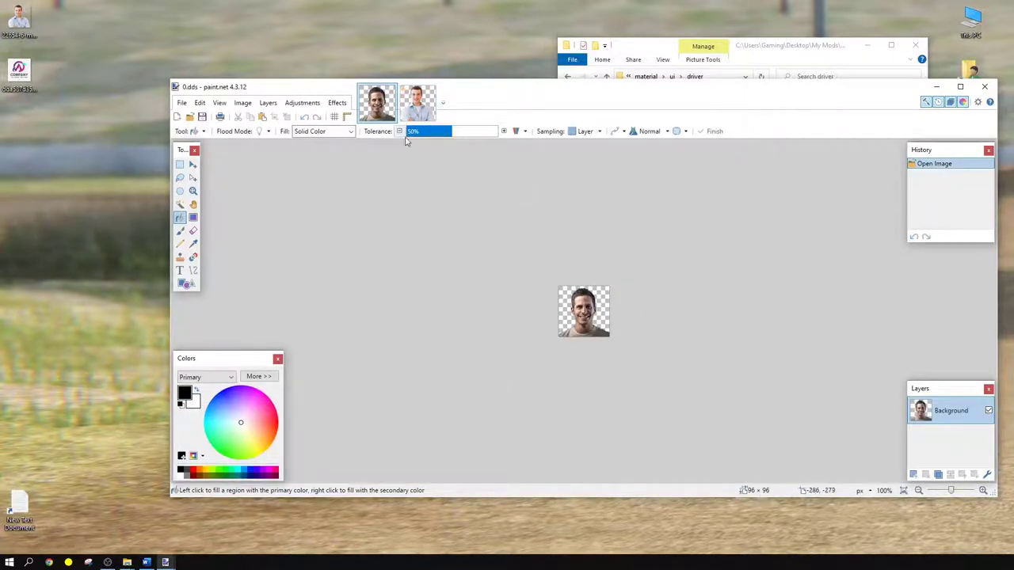
On the man's photo, apply Image > Resize with its current settings
{"action": "left_click", "coordinate": [413, 110]}
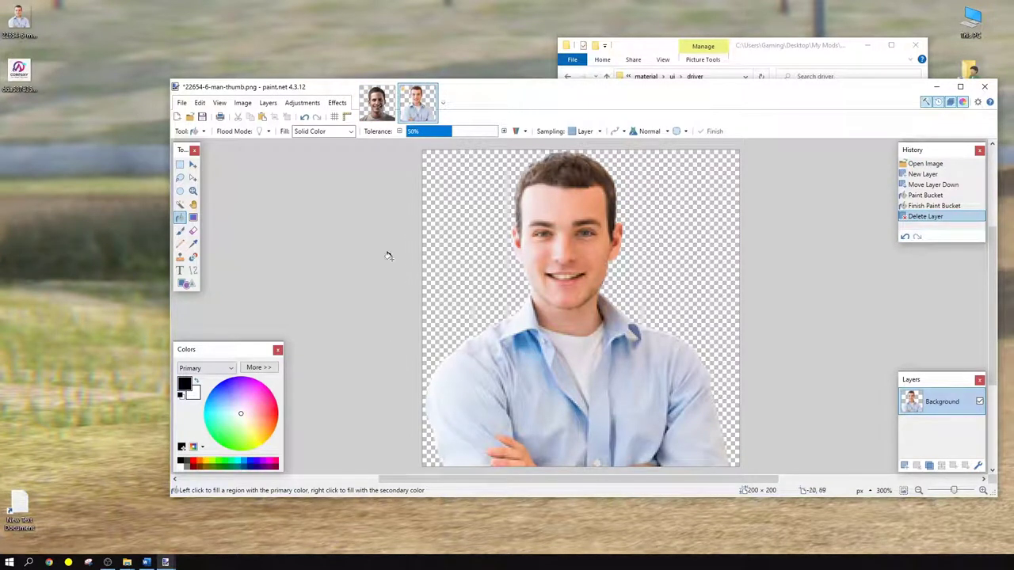
{"action": "left_click", "coordinate": [241, 105]}
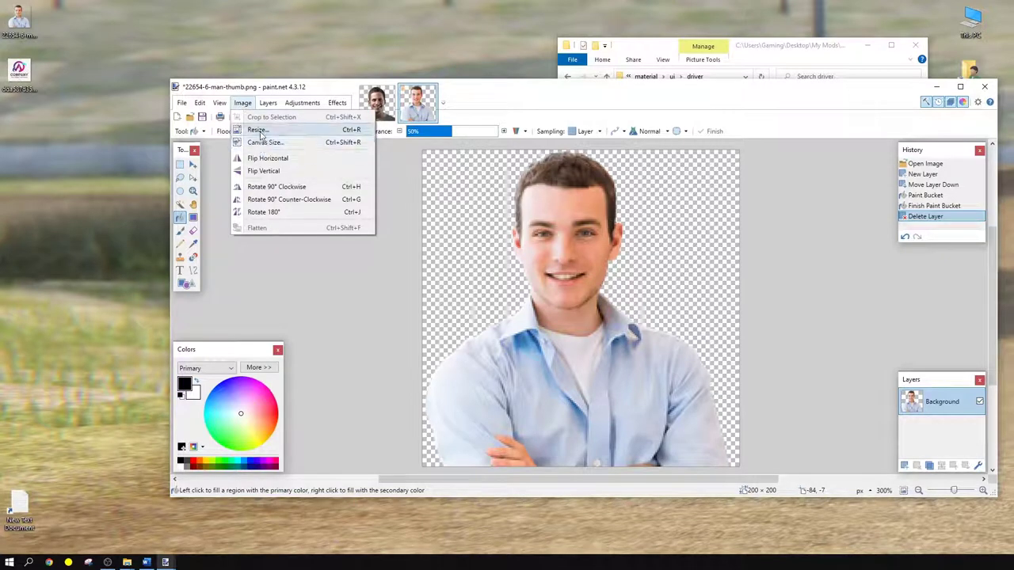
{"action": "left_click", "coordinate": [260, 131]}
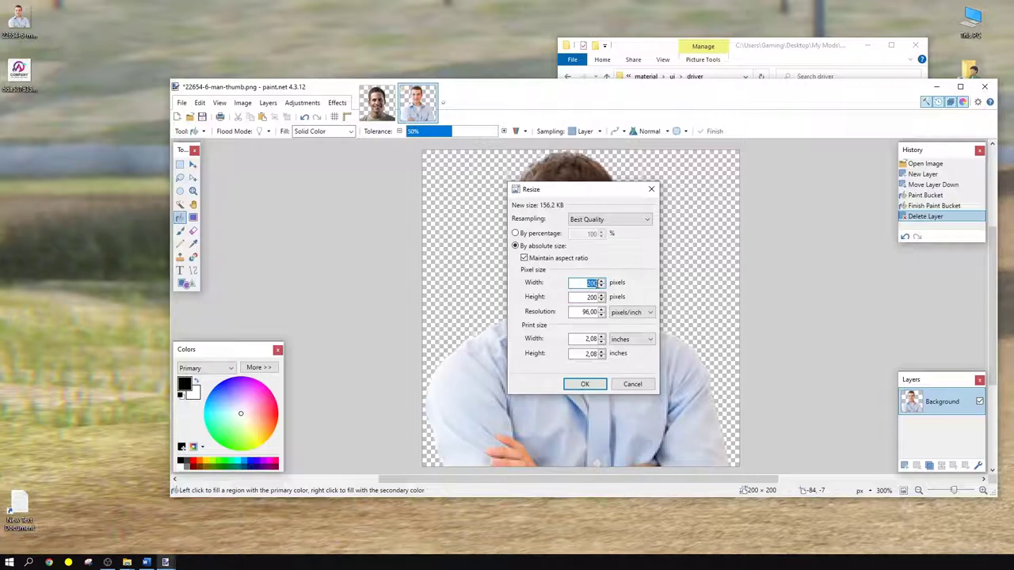
{"action": "key", "text": "Return"}
Set the canvas size to 200 × 100 pixels with aspect ratio unlocked
{"action": "left_click", "coordinate": [242, 103]}
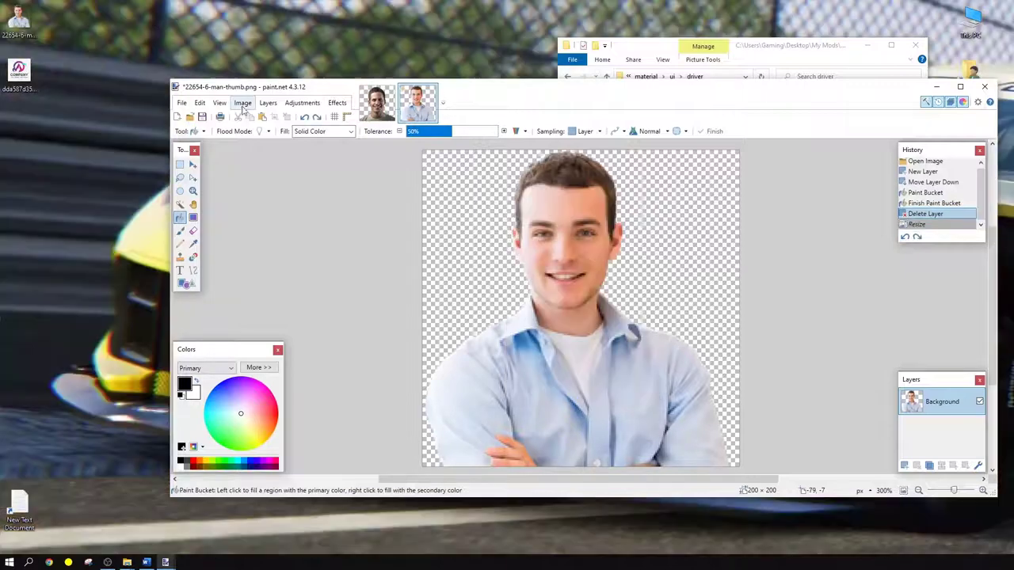
{"action": "left_click", "coordinate": [252, 143]}
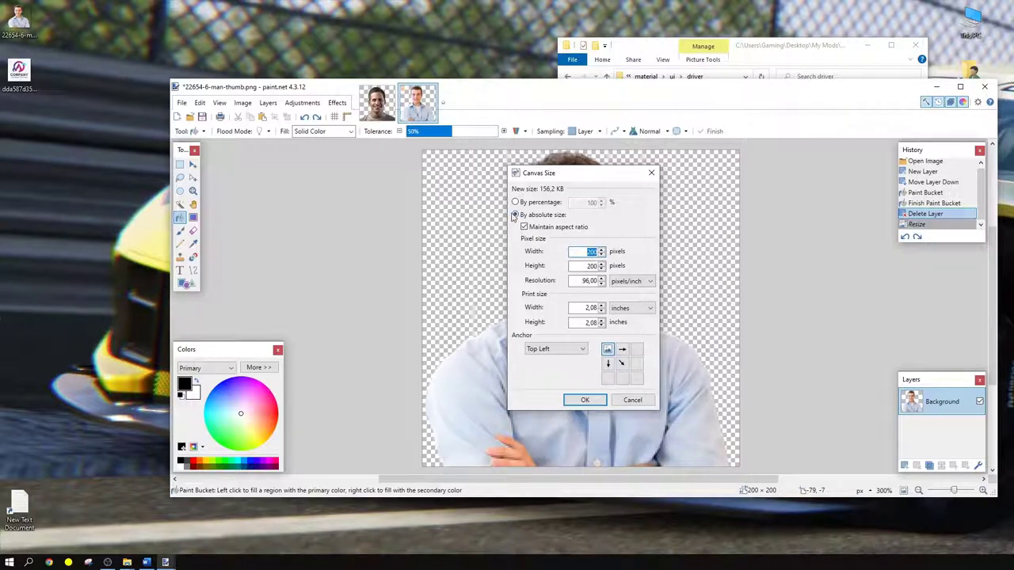
{"action": "left_click", "coordinate": [524, 227]}
{"action": "type", "text": "100"}
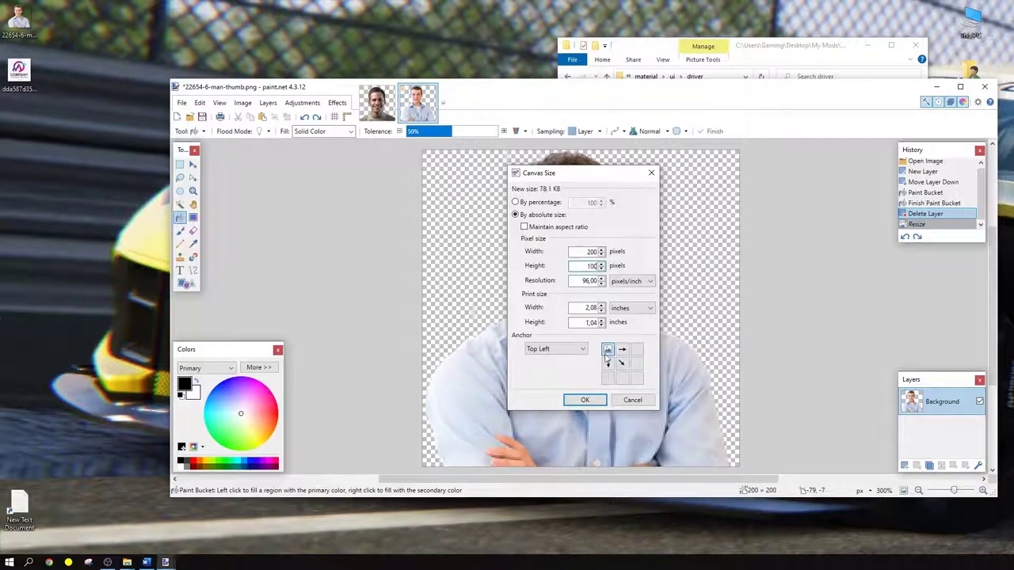
{"action": "left_click", "coordinate": [585, 400]}
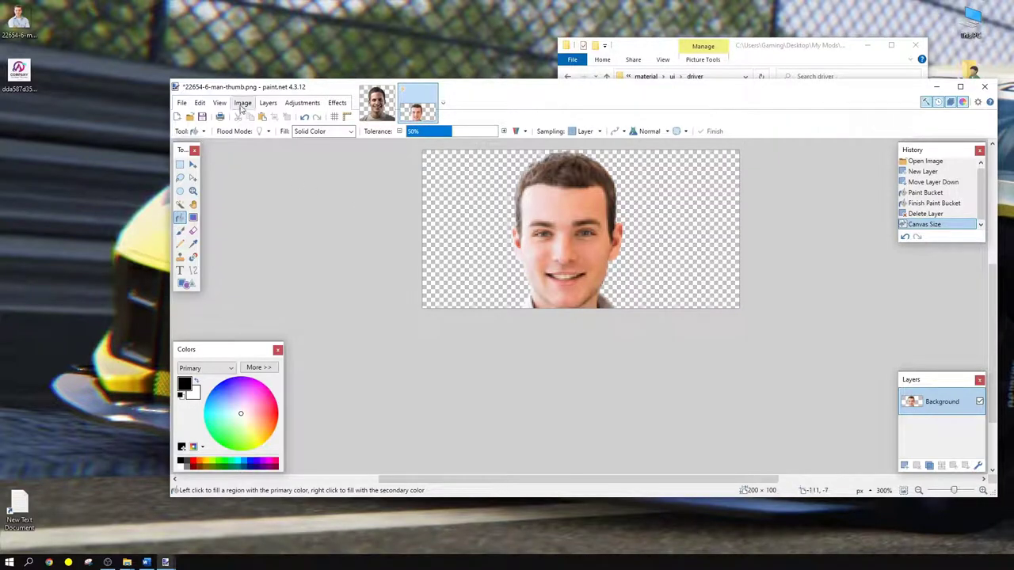
Undo the canvas cut in History and resize the photo to 96 × 96 pixels
{"action": "left_click", "coordinate": [923, 214]}
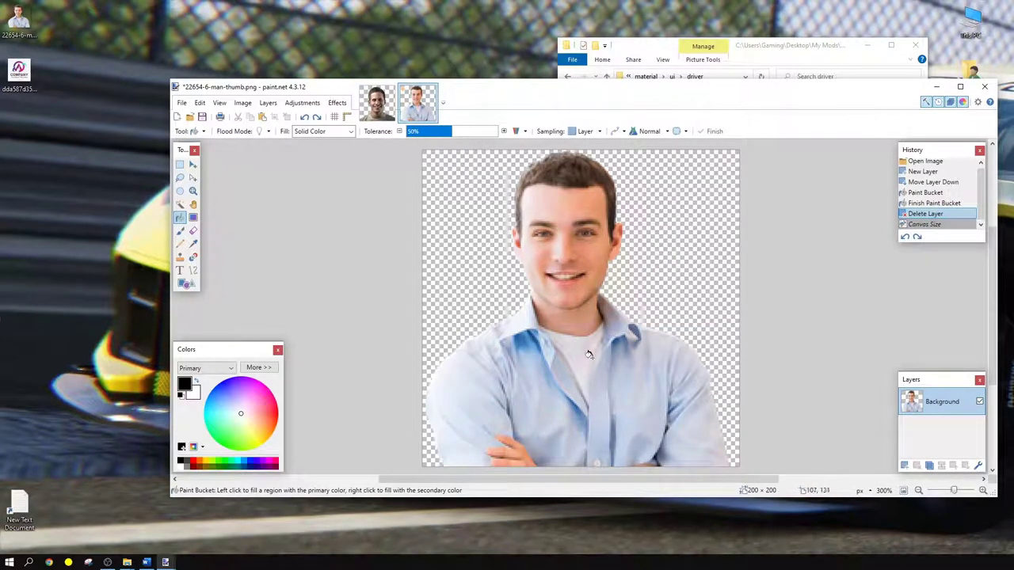
{"action": "left_click", "coordinate": [243, 102]}
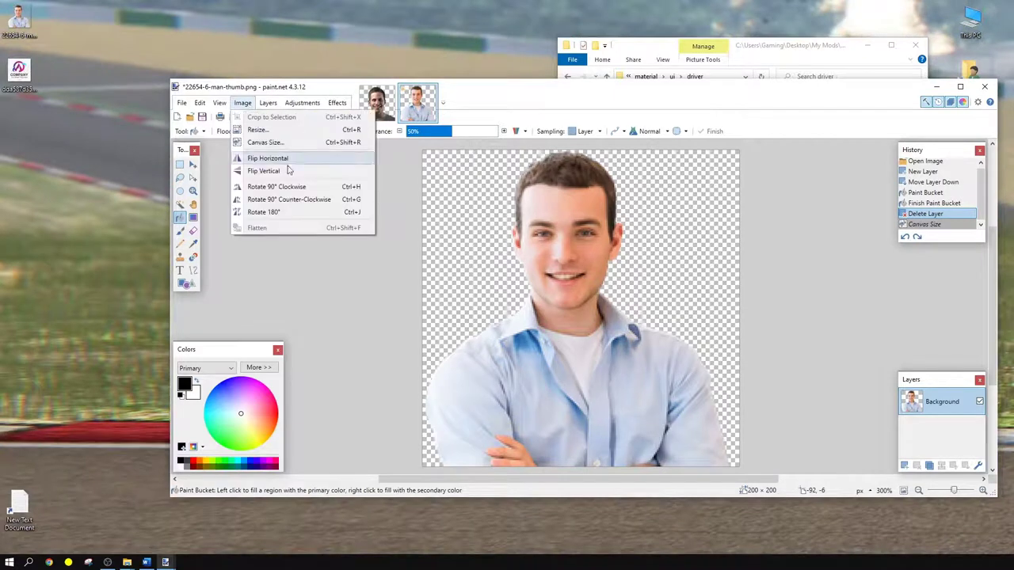
{"action": "left_click", "coordinate": [266, 131]}
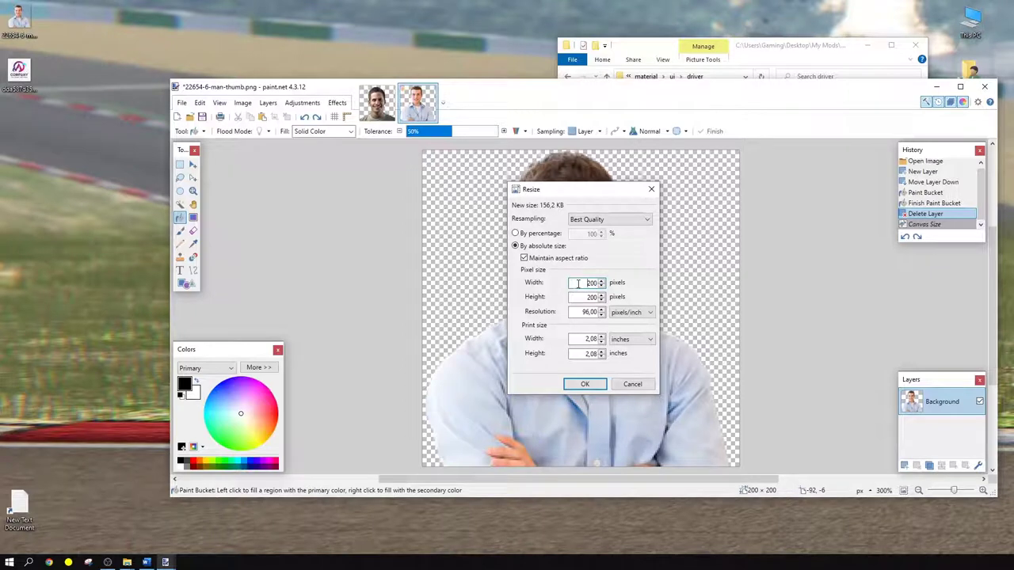
{"action": "type", "text": "96"}
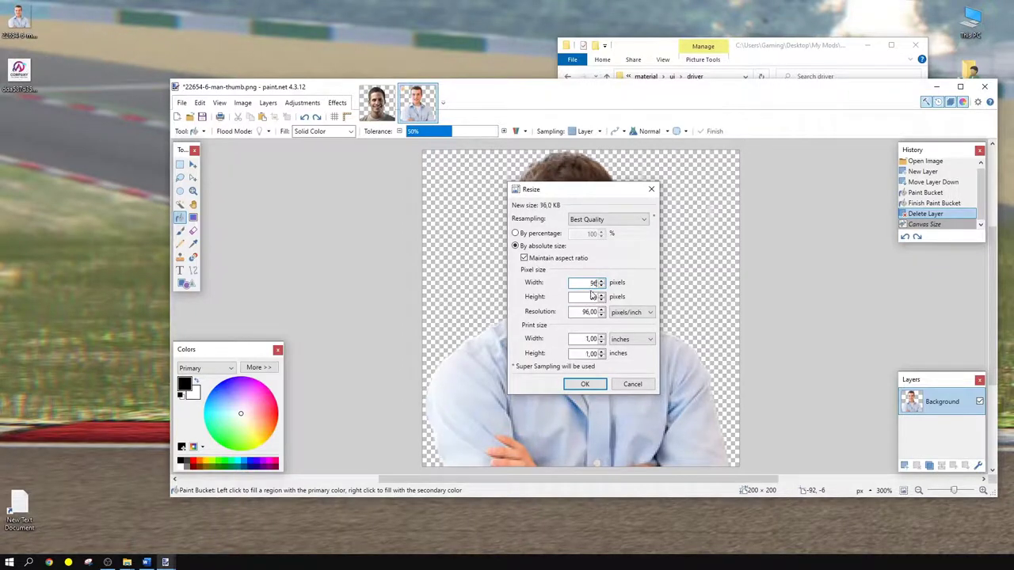
{"action": "left_click", "coordinate": [581, 384]}
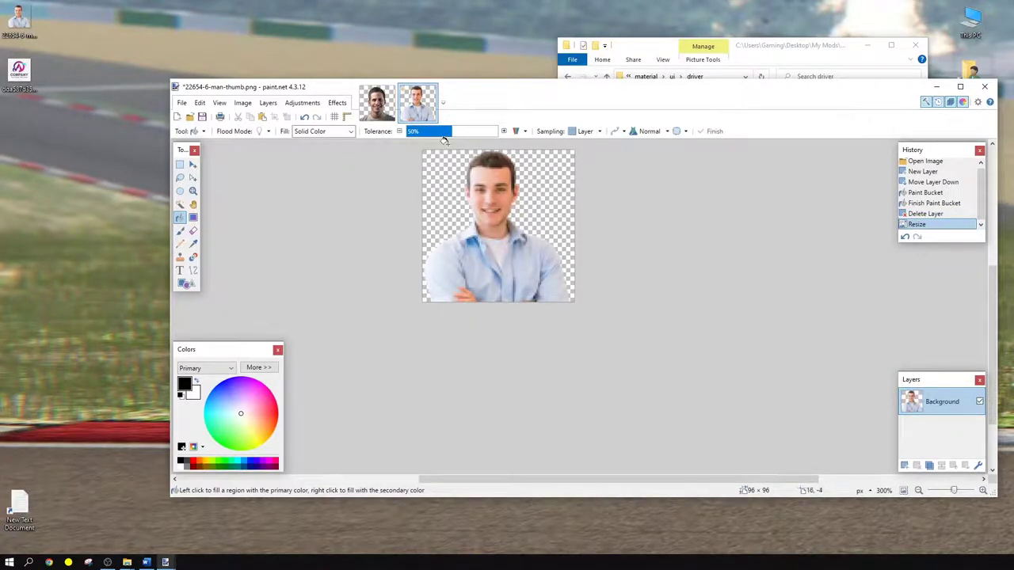
Start Save As for the portrait with DDS as the file type
{"action": "left_click", "coordinate": [182, 103]}
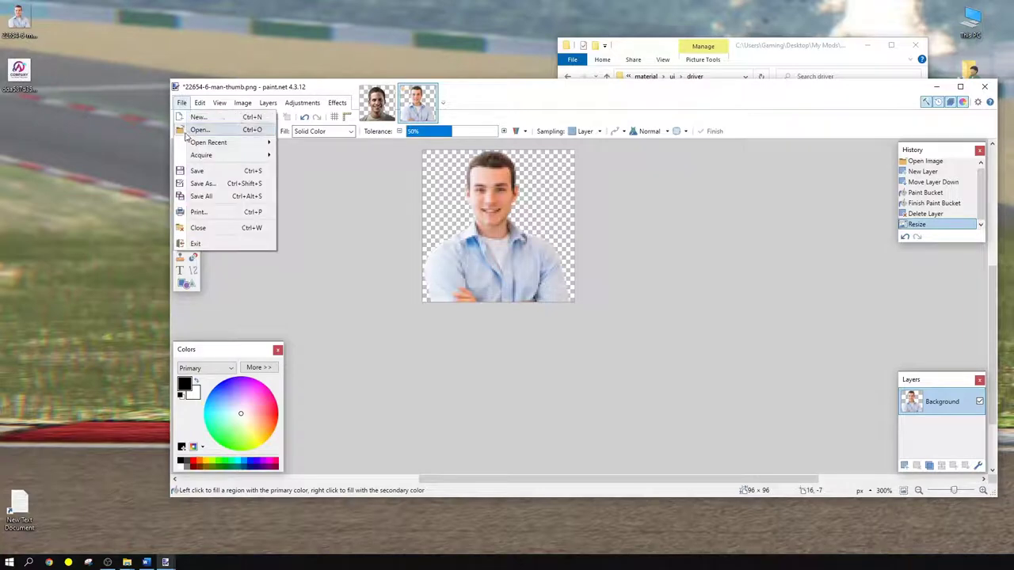
{"action": "left_click", "coordinate": [203, 184]}
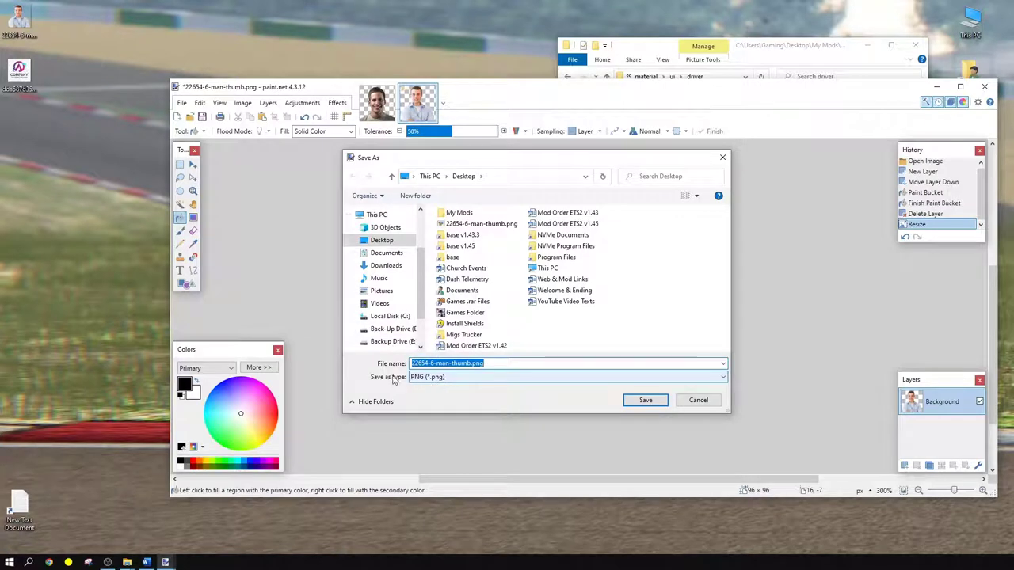
{"action": "left_click", "coordinate": [456, 378]}
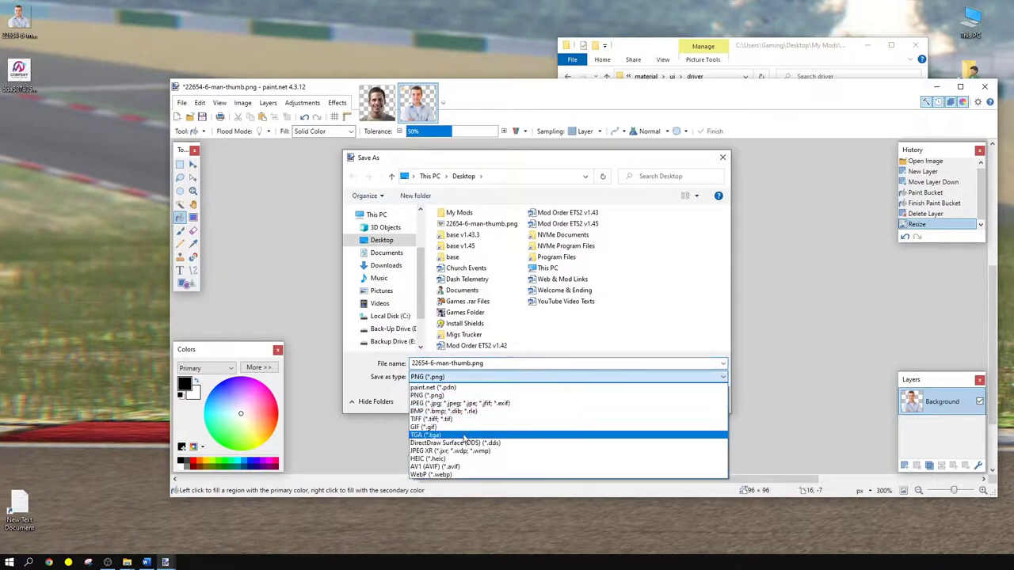
{"action": "left_click", "coordinate": [466, 446]}
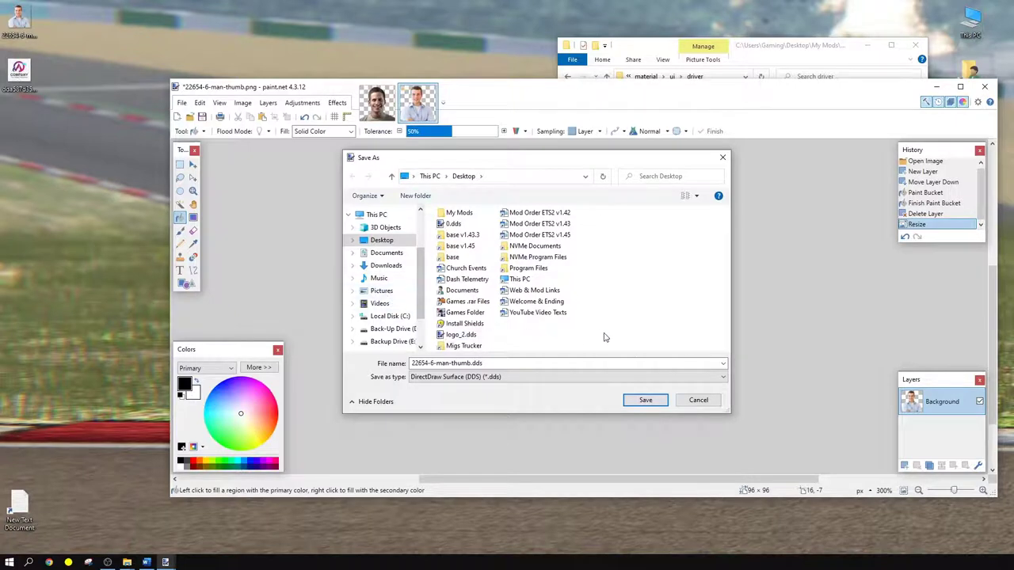
Save it as 0.dds in My Mods > material > ui > driver, replacing the old file
{"action": "left_click", "coordinate": [460, 216]}
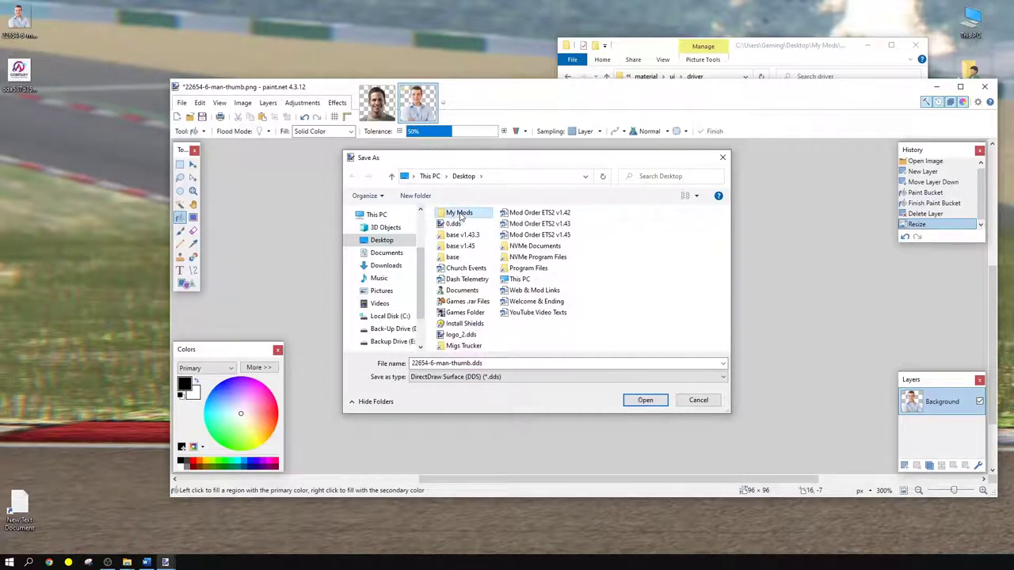
{"action": "double_click", "coordinate": [460, 214]}
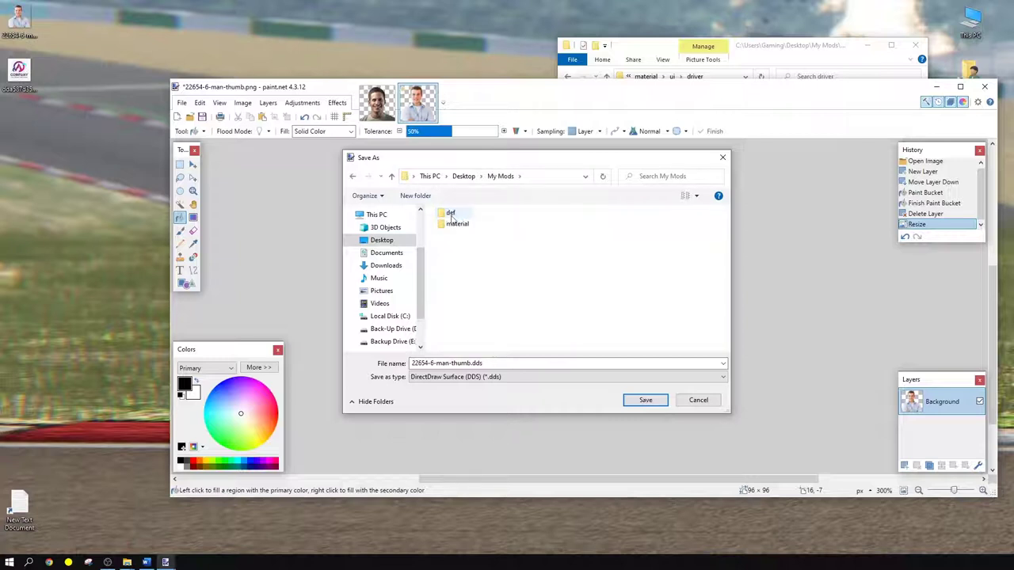
{"action": "double_click", "coordinate": [453, 224]}
{"action": "double_click", "coordinate": [449, 214]}
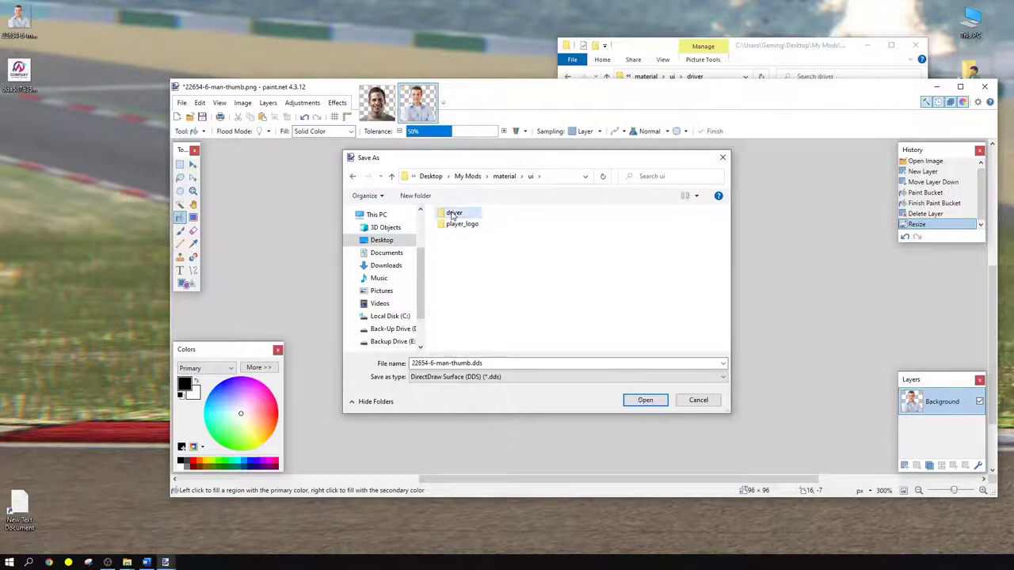
{"action": "double_click", "coordinate": [453, 213]}
{"action": "left_click", "coordinate": [463, 239]}
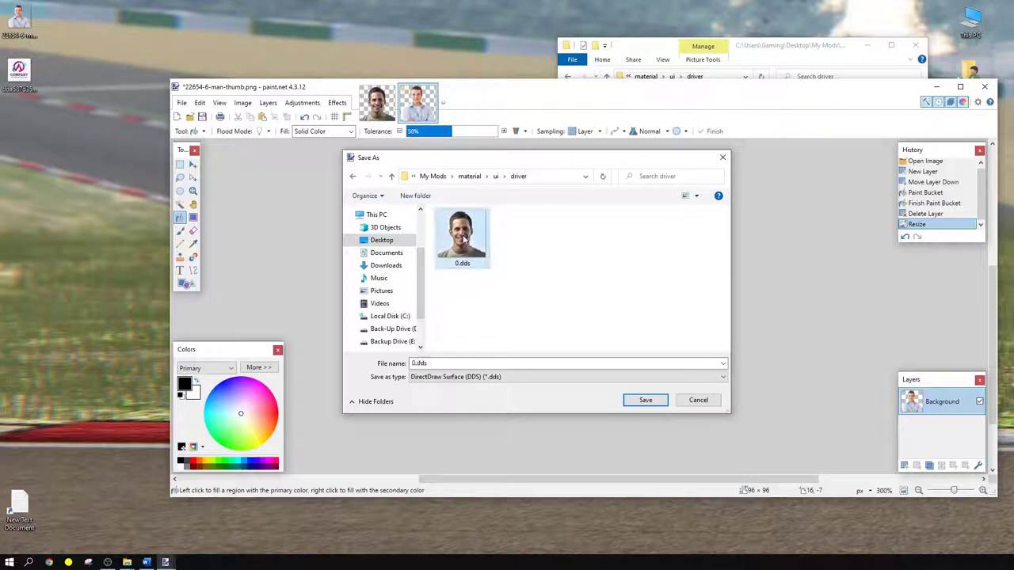
{"action": "left_click", "coordinate": [646, 400]}
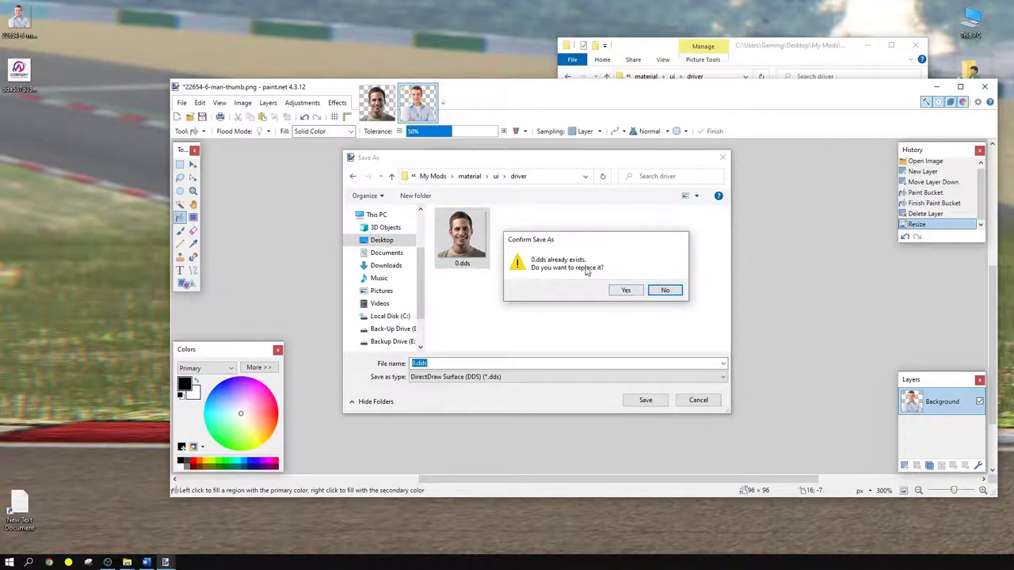
{"action": "left_click", "coordinate": [625, 291]}
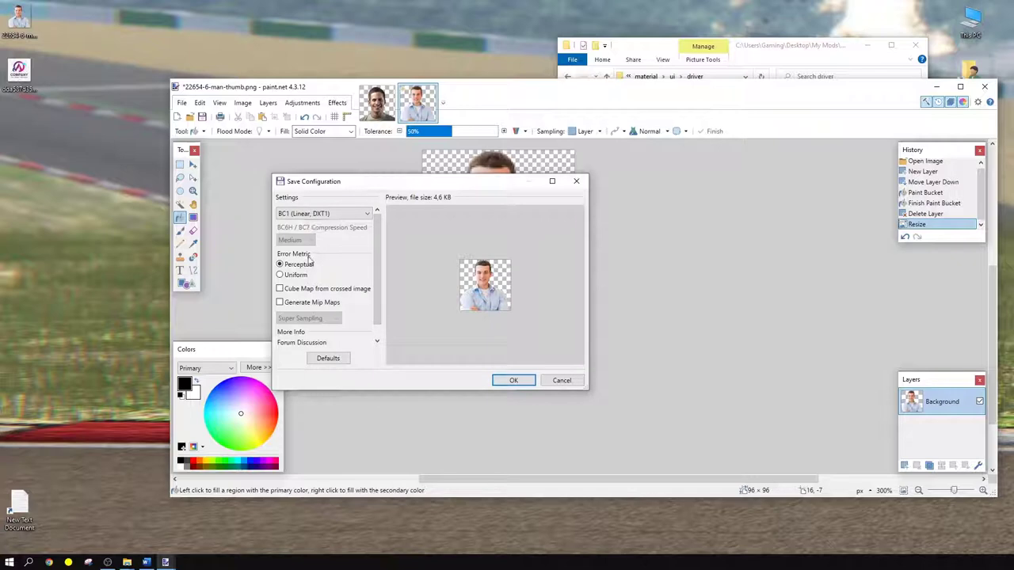
{"action": "left_click", "coordinate": [512, 380]}
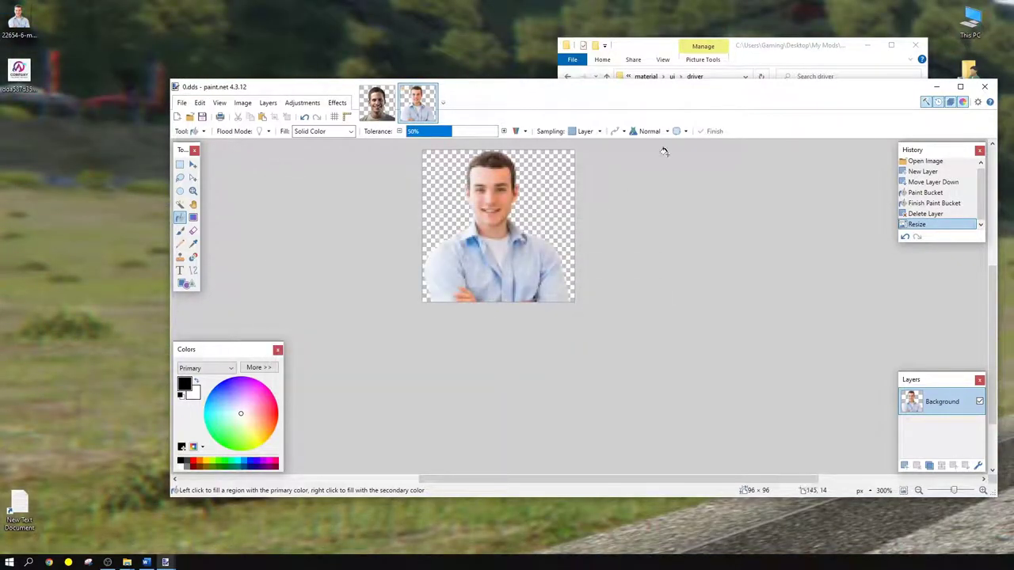
Open the mod's player_logo/logo_0.dds in paint.net
{"action": "left_click", "coordinate": [746, 51]}
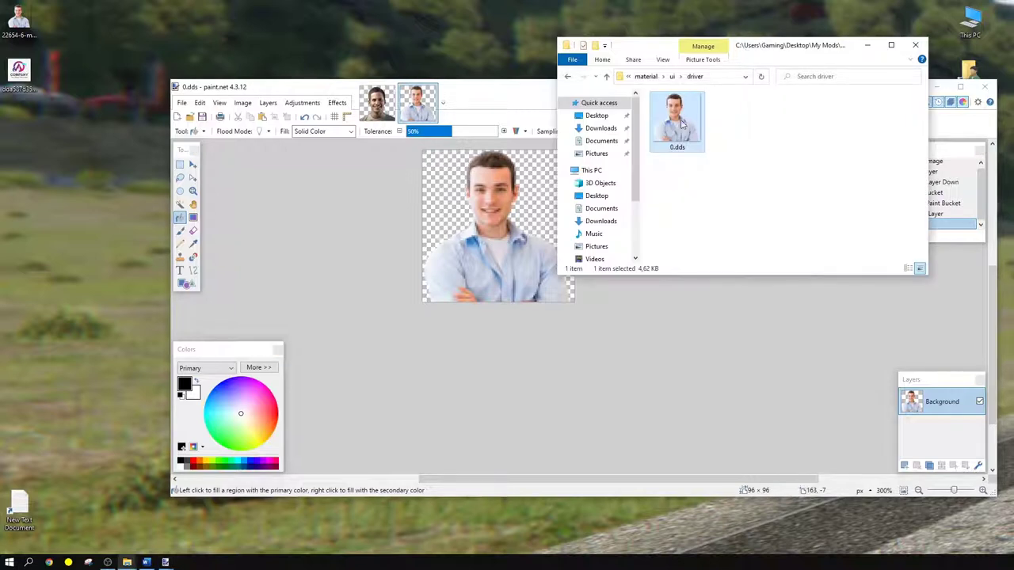
{"action": "left_click", "coordinate": [751, 152]}
{"action": "left_click", "coordinate": [568, 77]}
{"action": "double_click", "coordinate": [677, 109]}
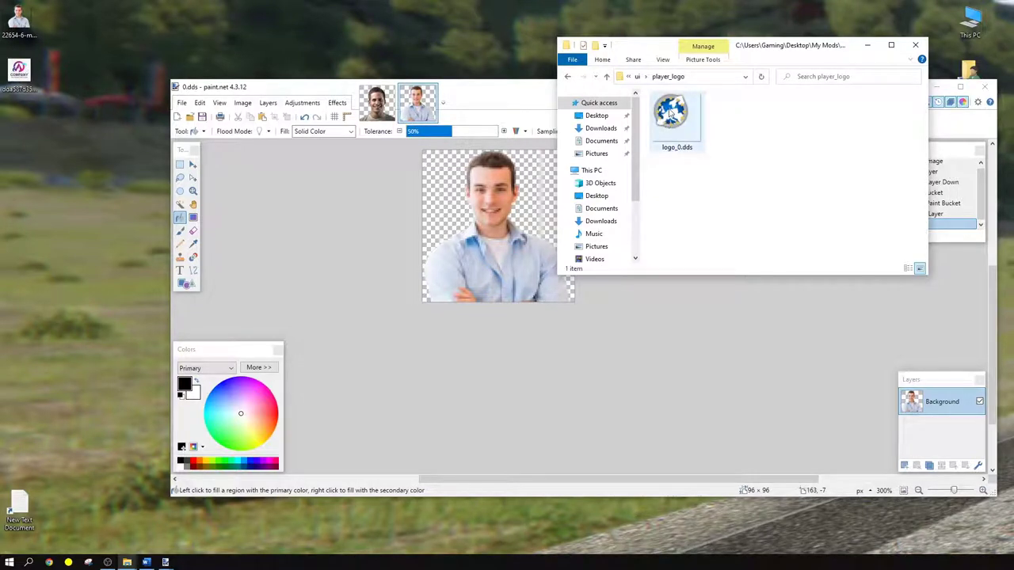
{"action": "mouse_move", "coordinate": [662, 131]}
{"action": "left_mouse_down"}
{"action": "mouse_move", "coordinate": [431, 218]}
{"action": "mouse_move", "coordinate": [363, 199]}
{"action": "left_mouse_up"}
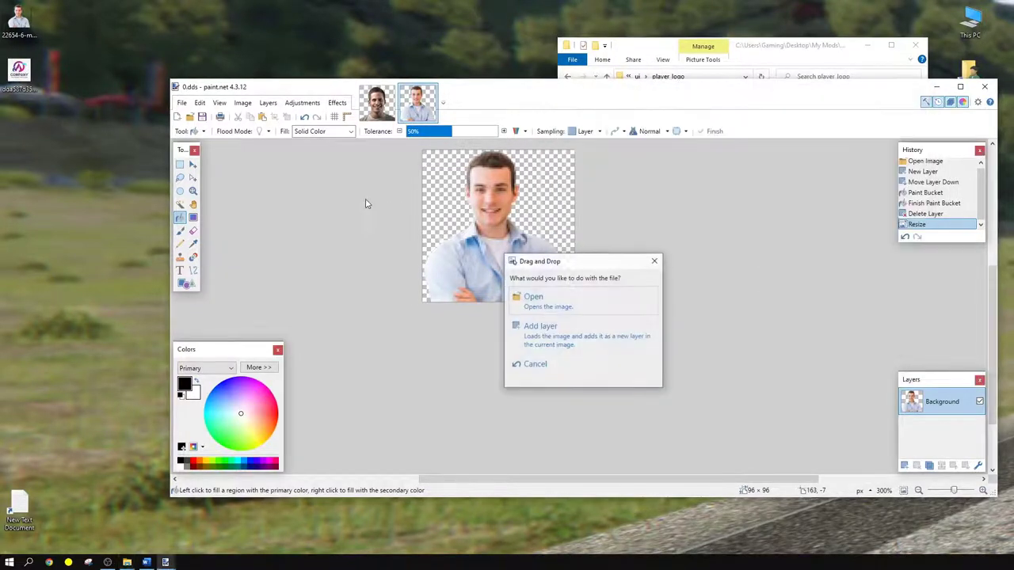
{"action": "left_click", "coordinate": [553, 305]}
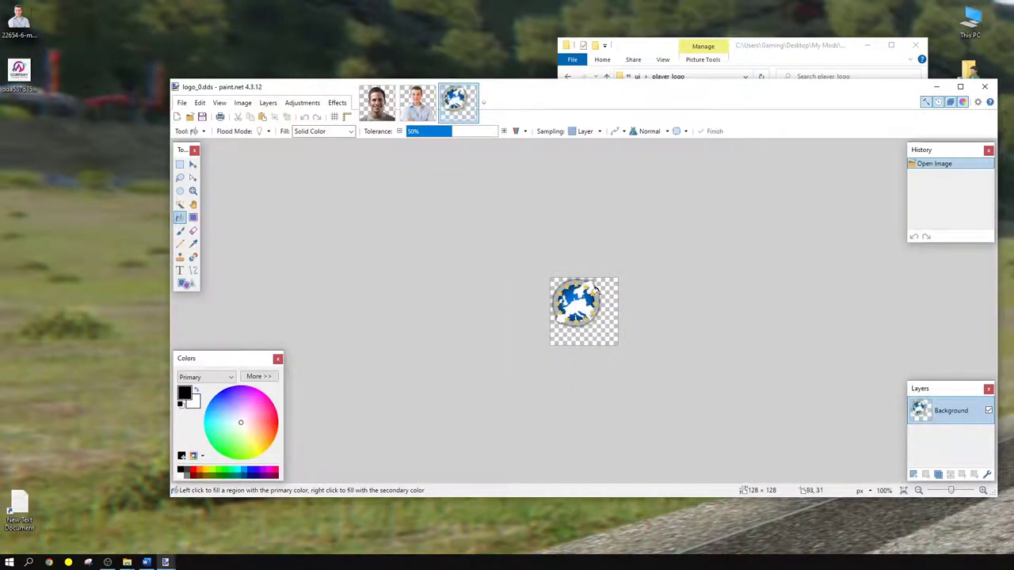
Open the desktop COMPANY logo in paint.net as a new image
{"action": "mouse_move", "coordinate": [19, 69]}
{"action": "left_mouse_down"}
{"action": "mouse_move", "coordinate": [147, 177]}
{"action": "mouse_move", "coordinate": [457, 225]}
{"action": "left_mouse_up"}
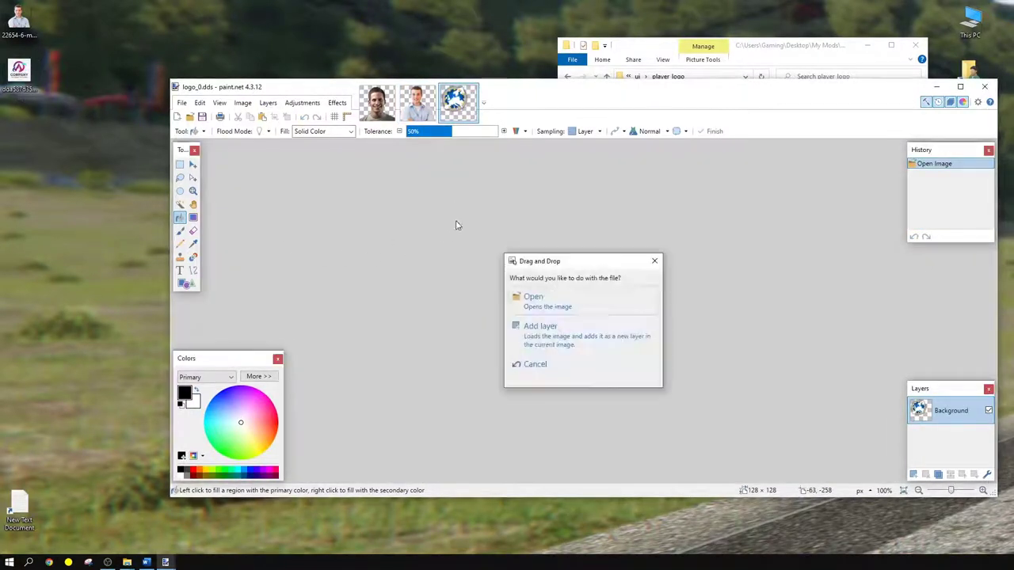
{"action": "left_click", "coordinate": [550, 301]}
{"action": "left_click", "coordinate": [460, 98]}
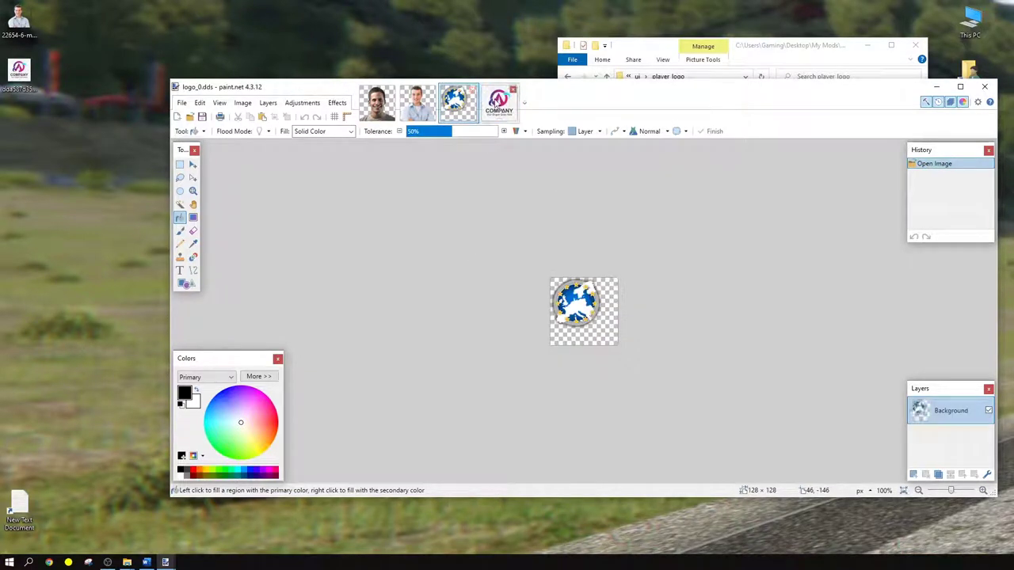
{"action": "left_click", "coordinate": [495, 103]}
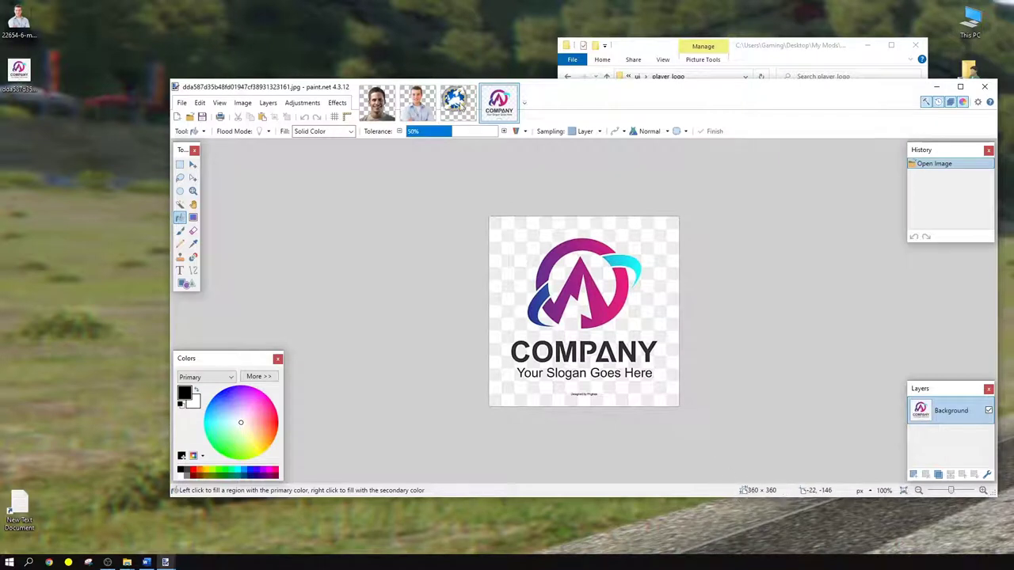
{"action": "left_click", "coordinate": [451, 112]}
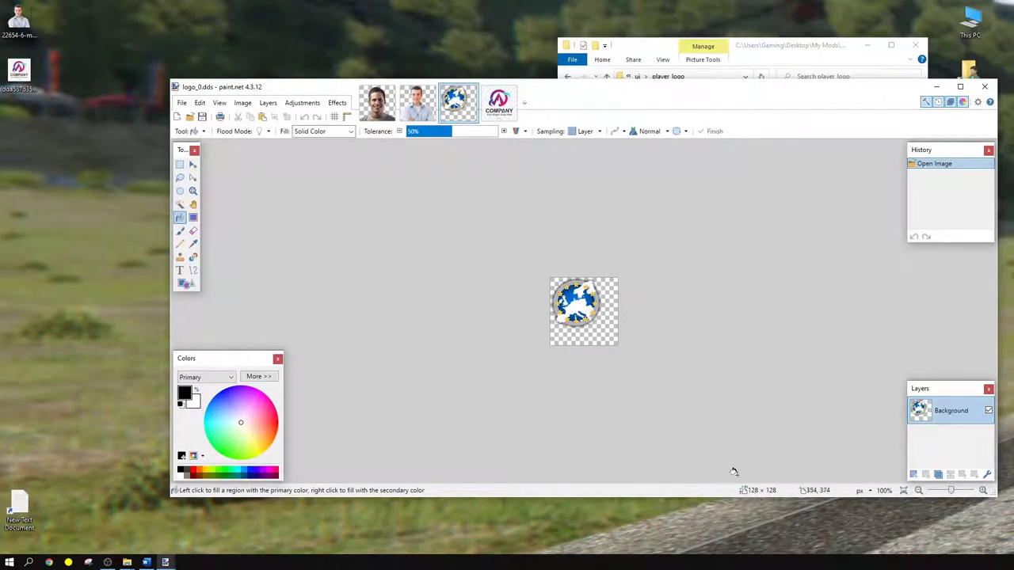
Resize the COMPANY logo from 360 × 360 to 128 × 128 pixels
{"action": "left_click", "coordinate": [501, 116]}
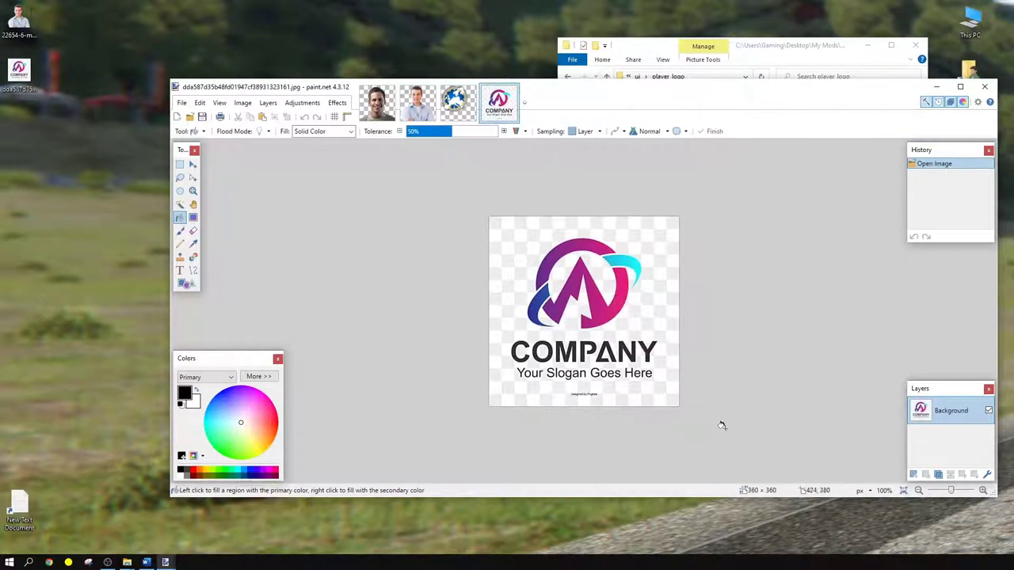
{"action": "left_click", "coordinate": [243, 103]}
{"action": "left_click", "coordinate": [257, 131]}
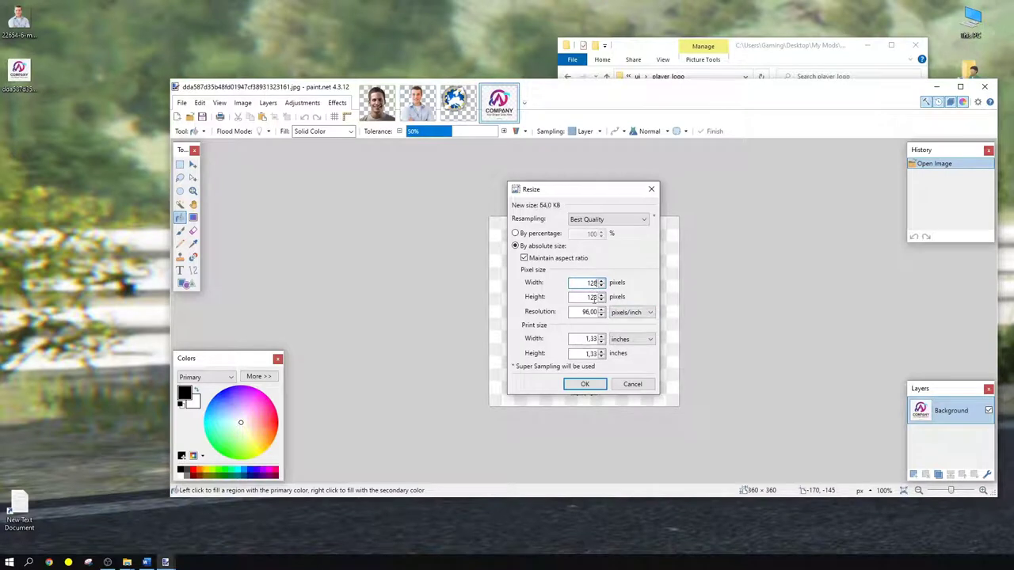
{"action": "left_click", "coordinate": [588, 384]}
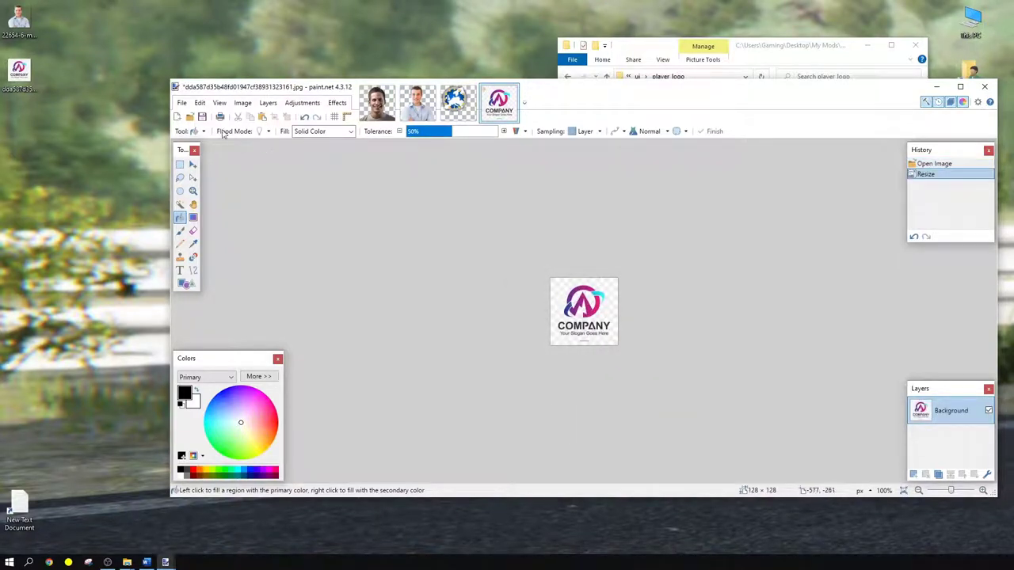
Start Save As for the logo in My Mods > material > ui > player_logo
{"action": "left_click", "coordinate": [184, 106]}
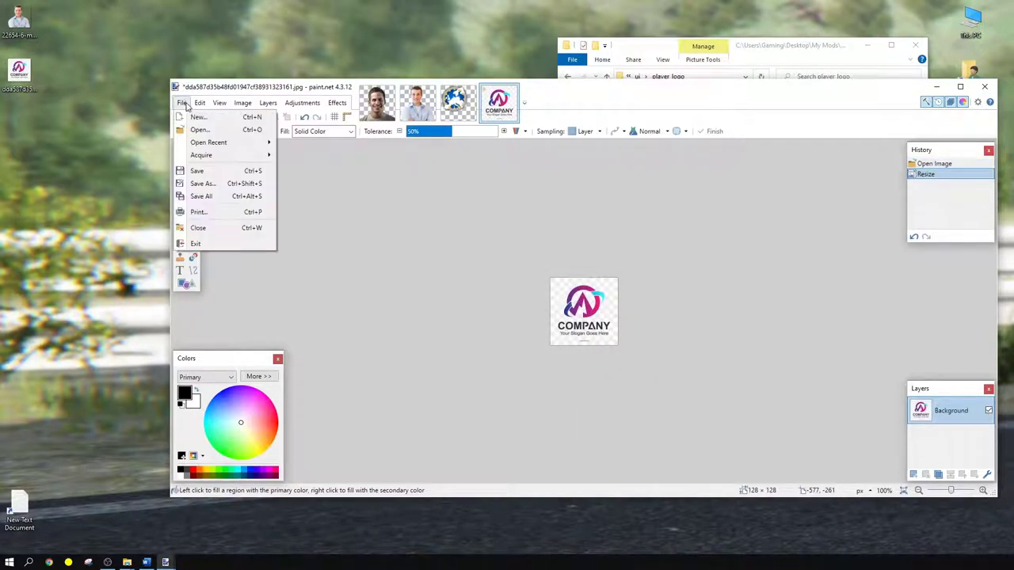
{"action": "left_click", "coordinate": [204, 186]}
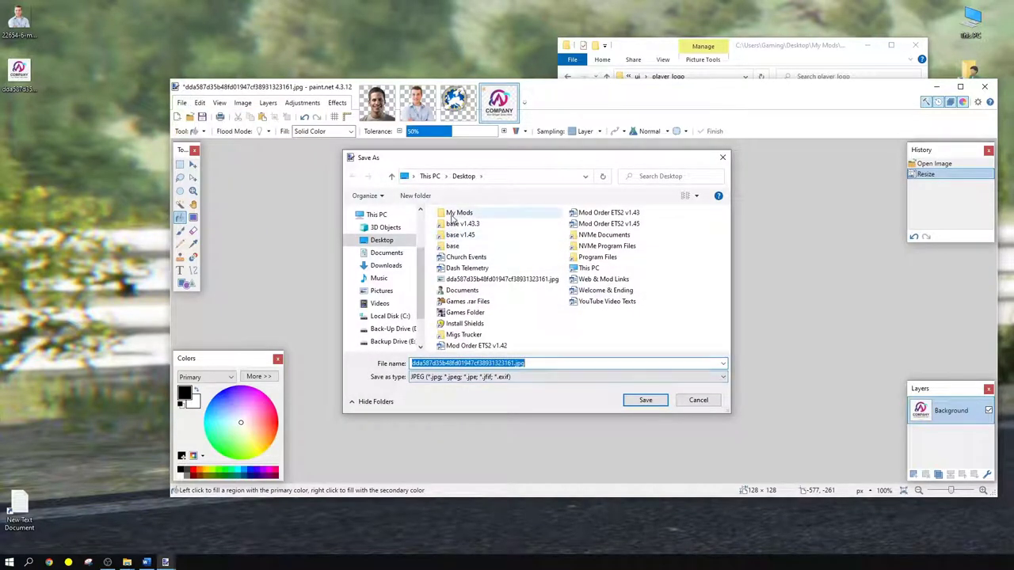
{"action": "double_click", "coordinate": [452, 213]}
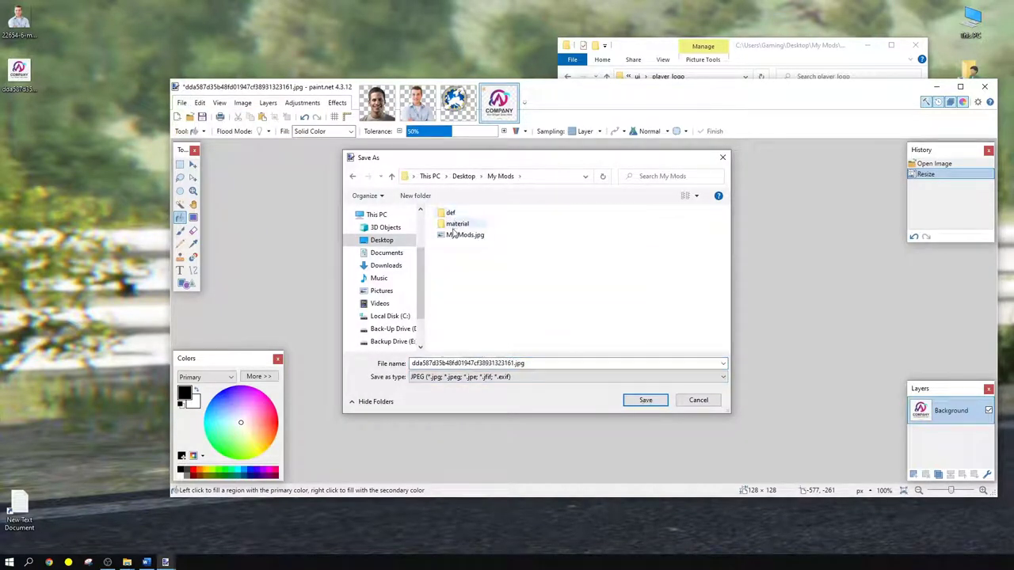
{"action": "double_click", "coordinate": [456, 224]}
{"action": "double_click", "coordinate": [448, 215]}
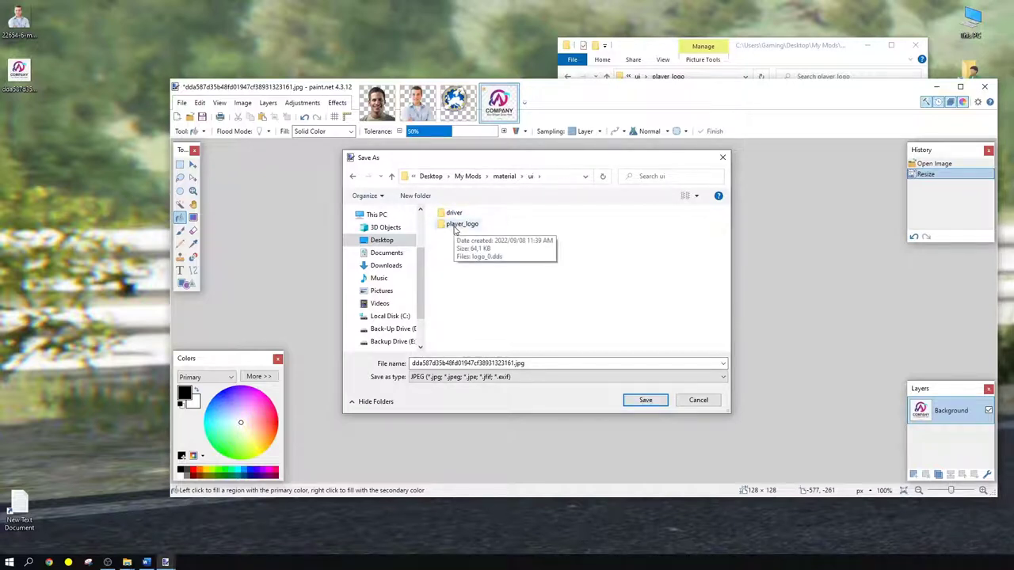
{"action": "double_click", "coordinate": [459, 225]}
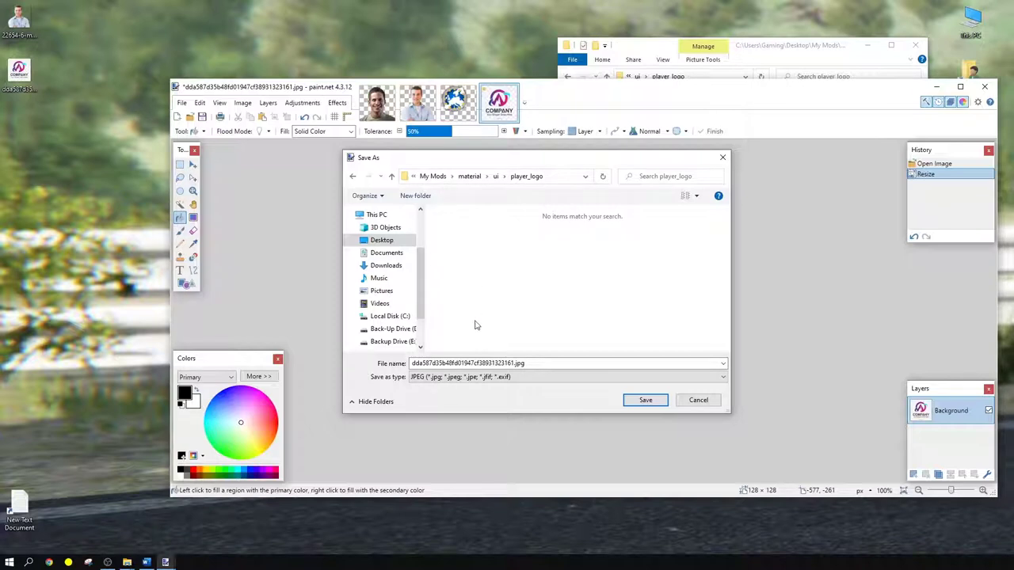
Save it in DDS format as logo_0.dds, replacing the existing logo
{"action": "left_click", "coordinate": [468, 377]}
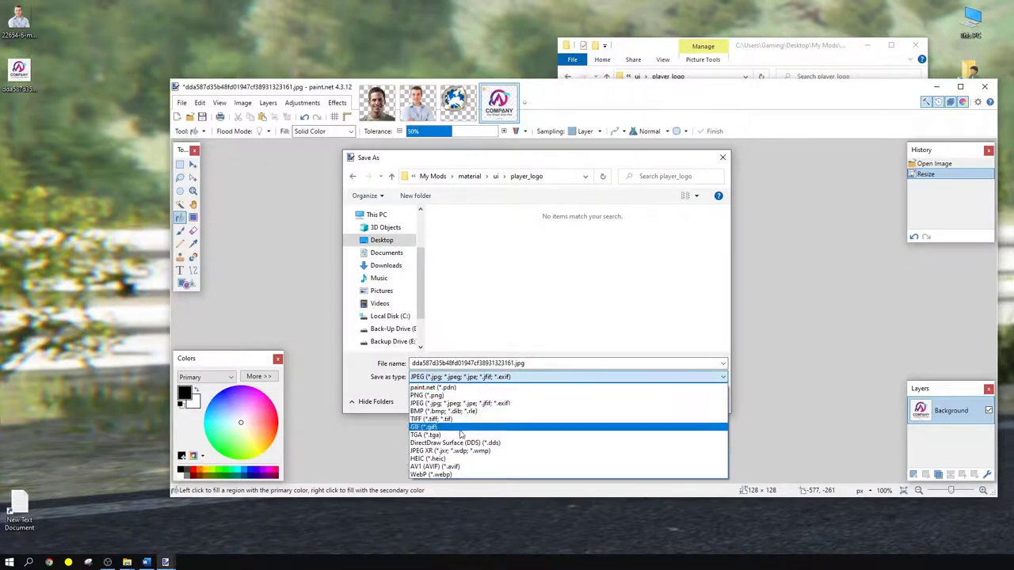
{"action": "left_click", "coordinate": [459, 444]}
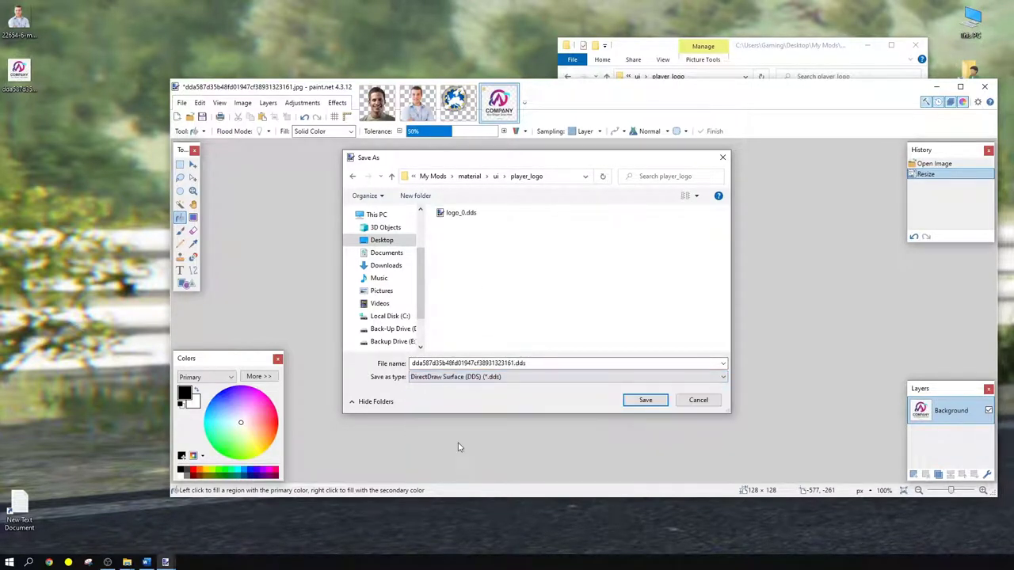
{"action": "left_click", "coordinate": [461, 214]}
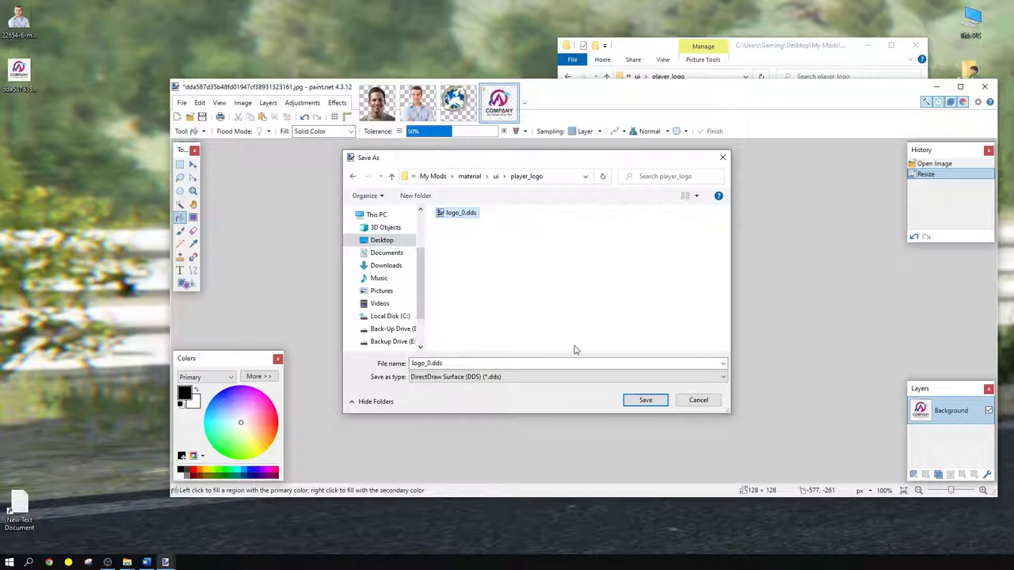
{"action": "key", "text": "Return"}
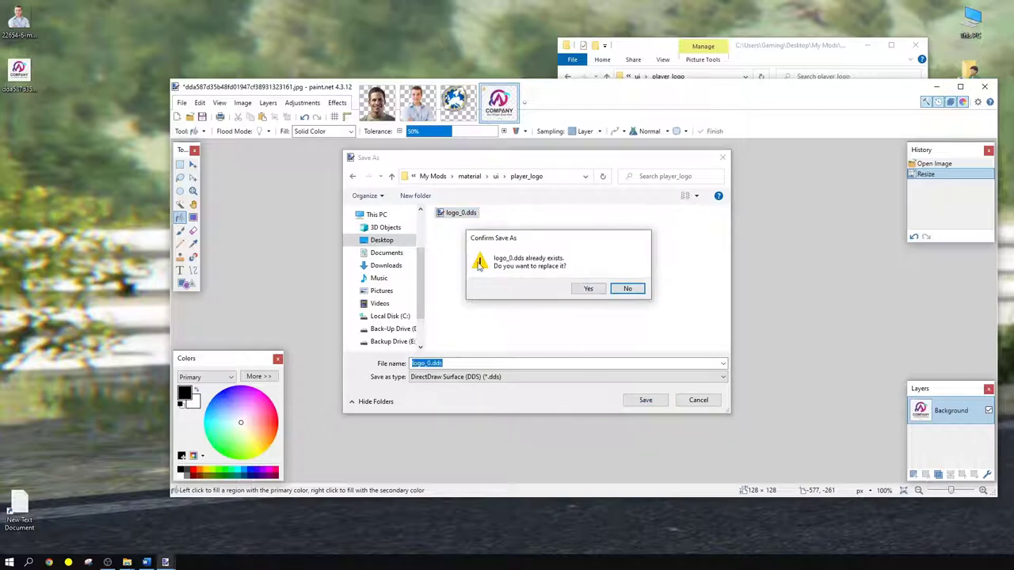
{"action": "left_click", "coordinate": [590, 289]}
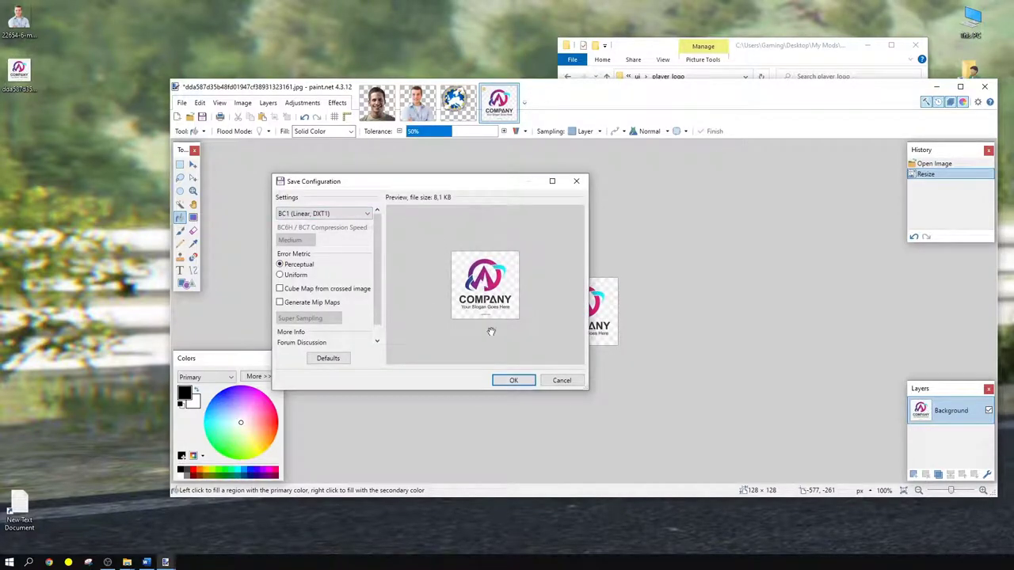
{"action": "left_click", "coordinate": [514, 381]}
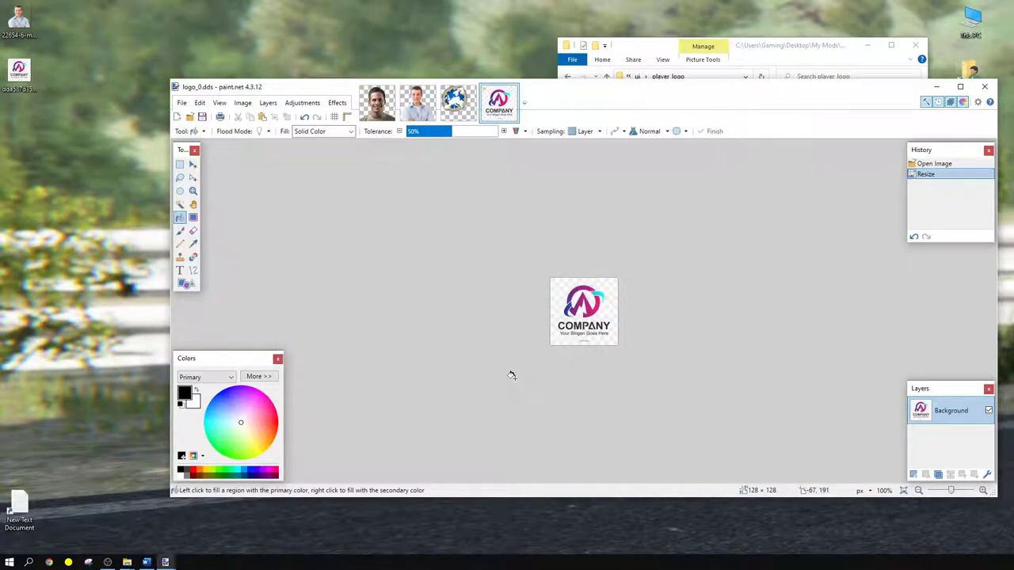
{"action": "left_click", "coordinate": [713, 53]}
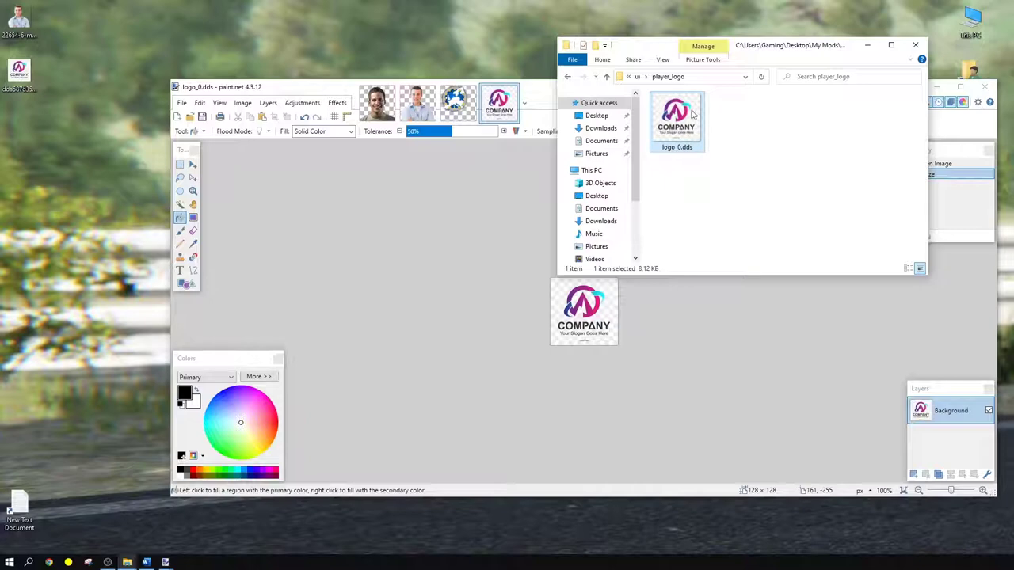
Close paint.net and confirm the driver folder's 0.dds is the 96 × 96 portrait
{"action": "left_click", "coordinate": [569, 77]}
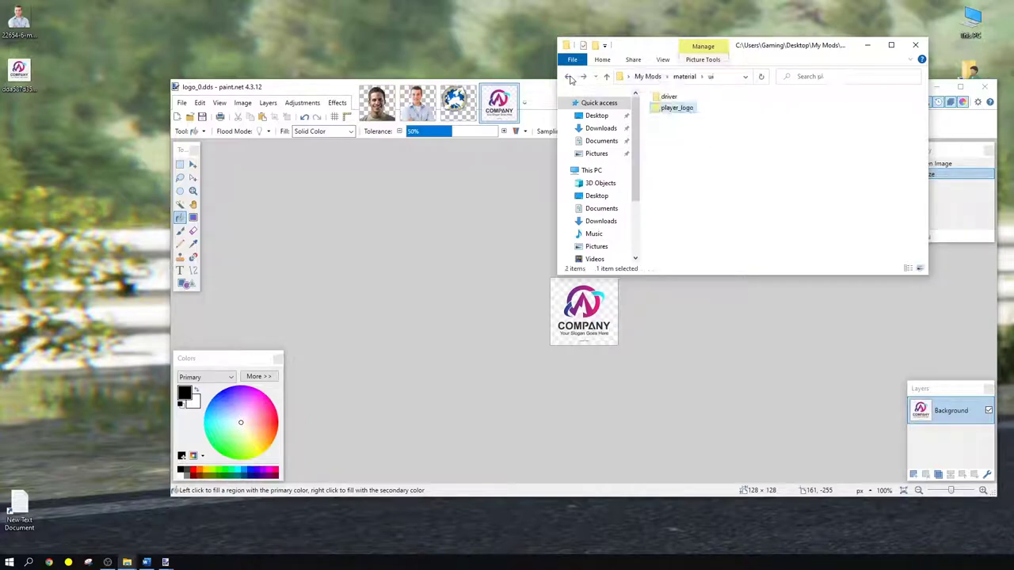
{"action": "double_click", "coordinate": [668, 98]}
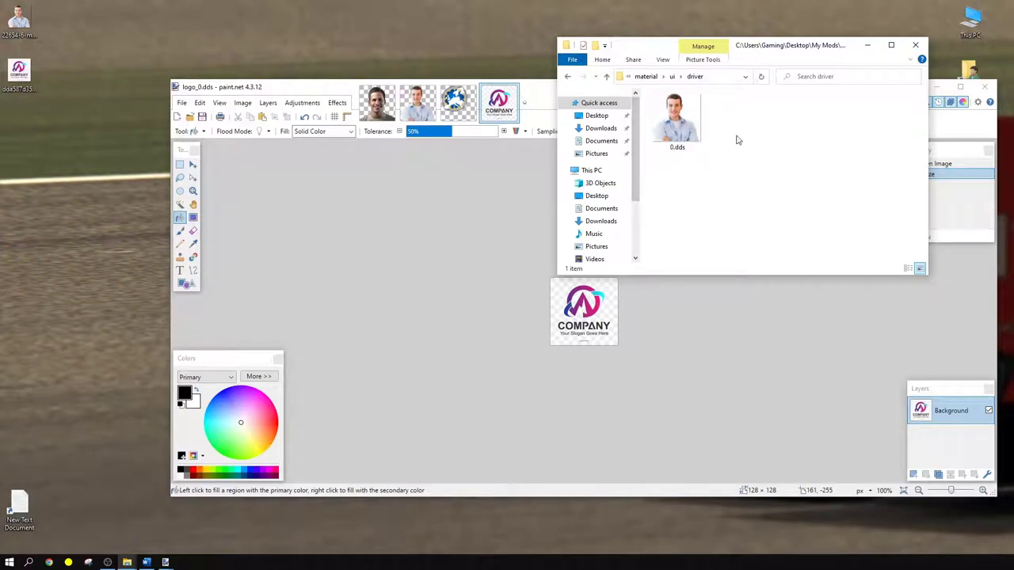
{"action": "left_click", "coordinate": [535, 92]}
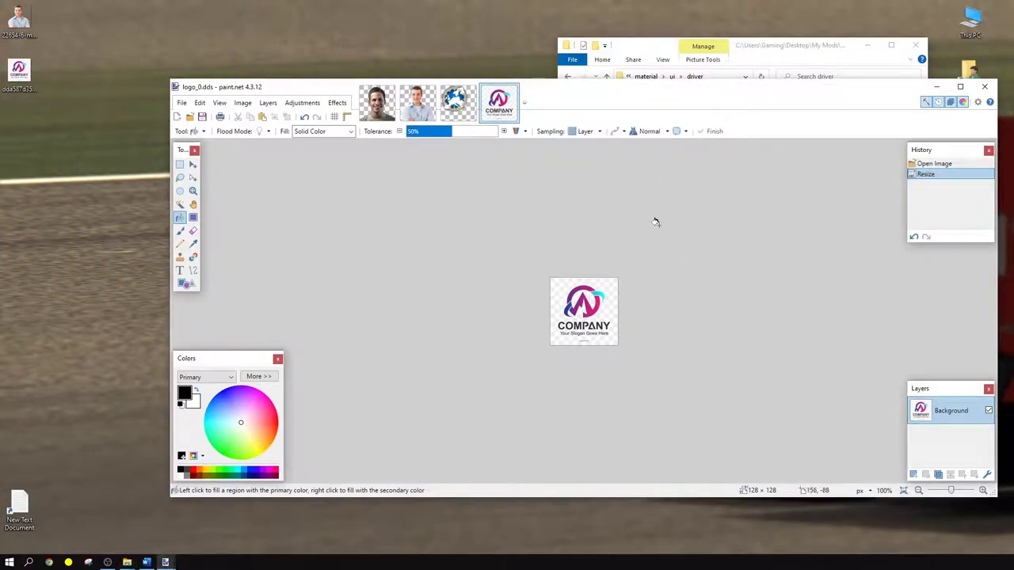
{"action": "left_click", "coordinate": [987, 88]}
{"action": "left_click", "coordinate": [650, 146]}
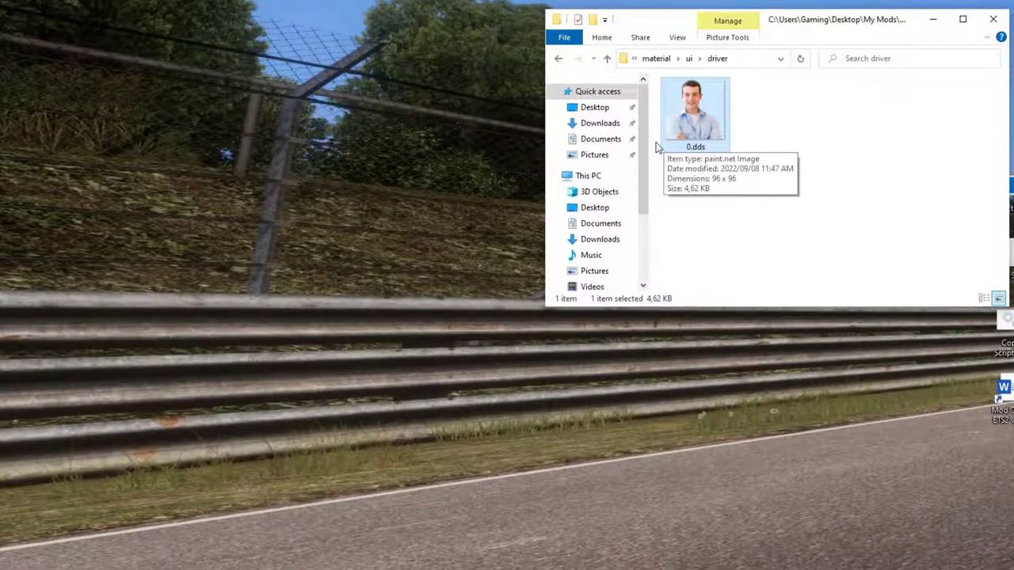
Return to the My Mods folder and select all five mod files and folders
{"action": "left_click", "coordinate": [561, 63]}
{"action": "left_click", "coordinate": [562, 63]}
{"action": "left_click", "coordinate": [562, 63]}
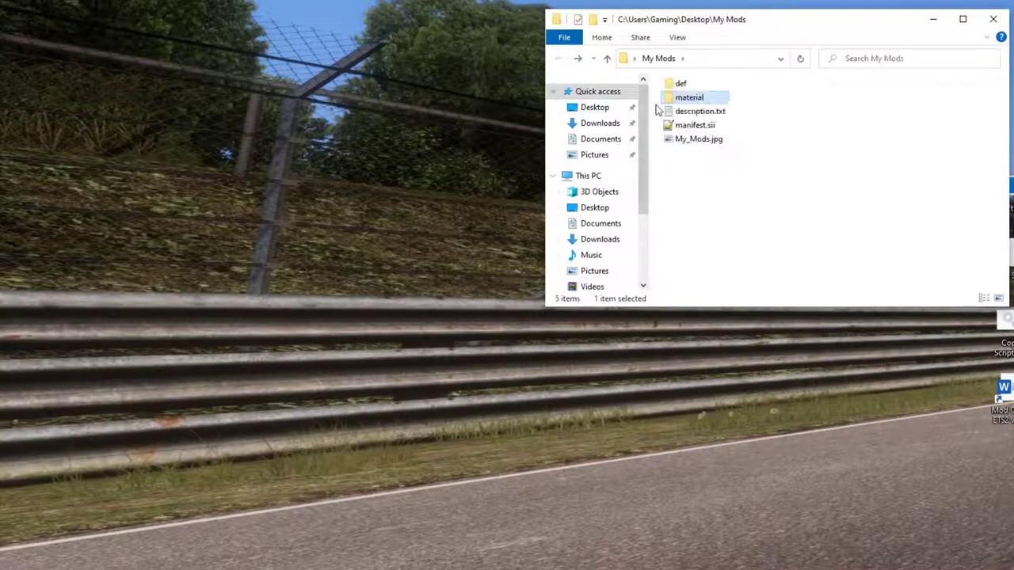
{"action": "left_click_drag", "start_coordinate": [690, 162], "coordinate": [679, 85]}
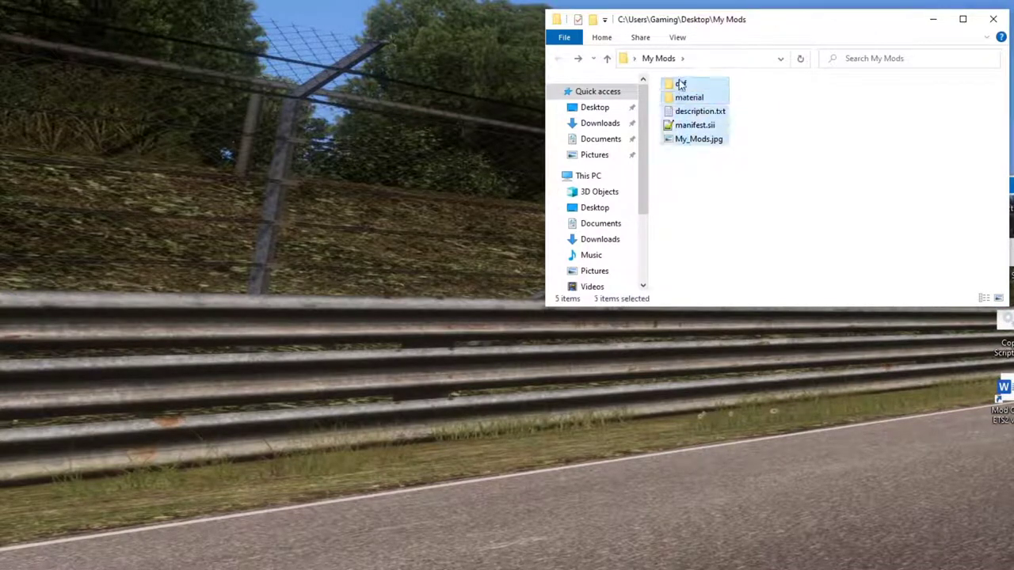
Archive the selection as a ZIP with Store compression, named My Mods.scs
{"action": "right_click", "coordinate": [680, 125]}
{"action": "left_click", "coordinate": [725, 265]}
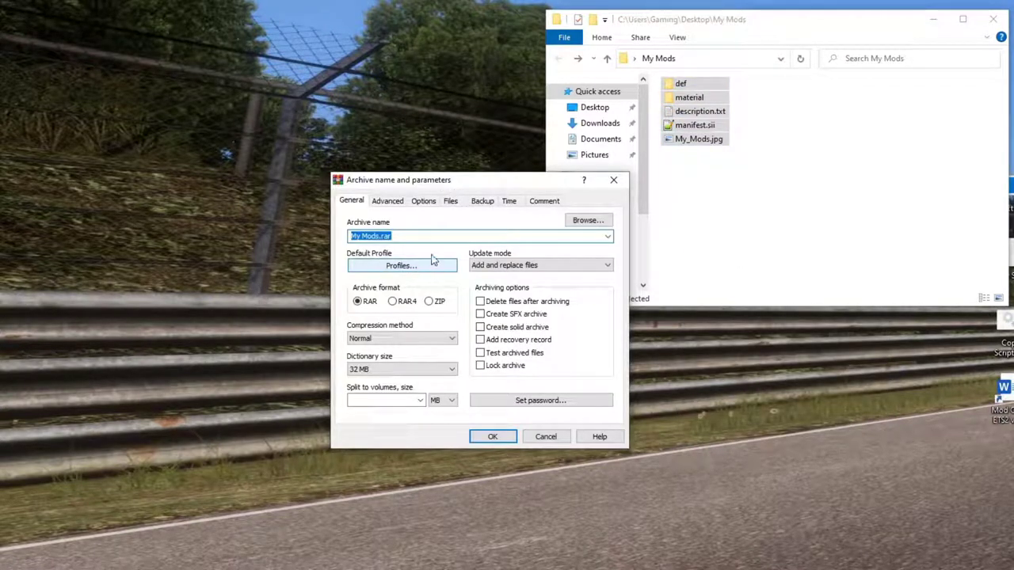
{"action": "left_click", "coordinate": [429, 302]}
{"action": "left_click", "coordinate": [406, 340]}
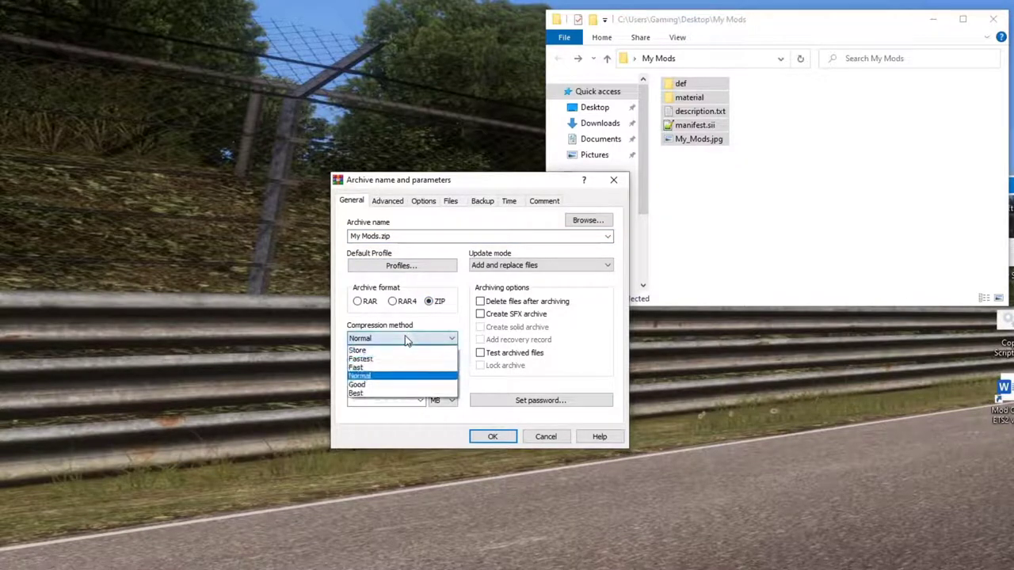
{"action": "left_click", "coordinate": [406, 348]}
{"action": "left_click", "coordinate": [386, 236]}
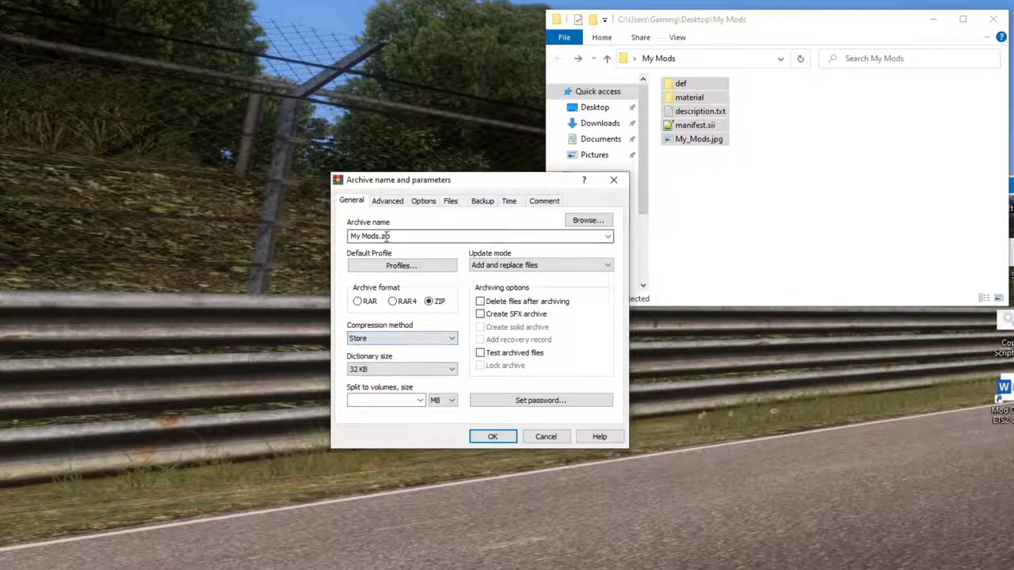
{"action": "triple_click", "coordinate": [389, 236]}
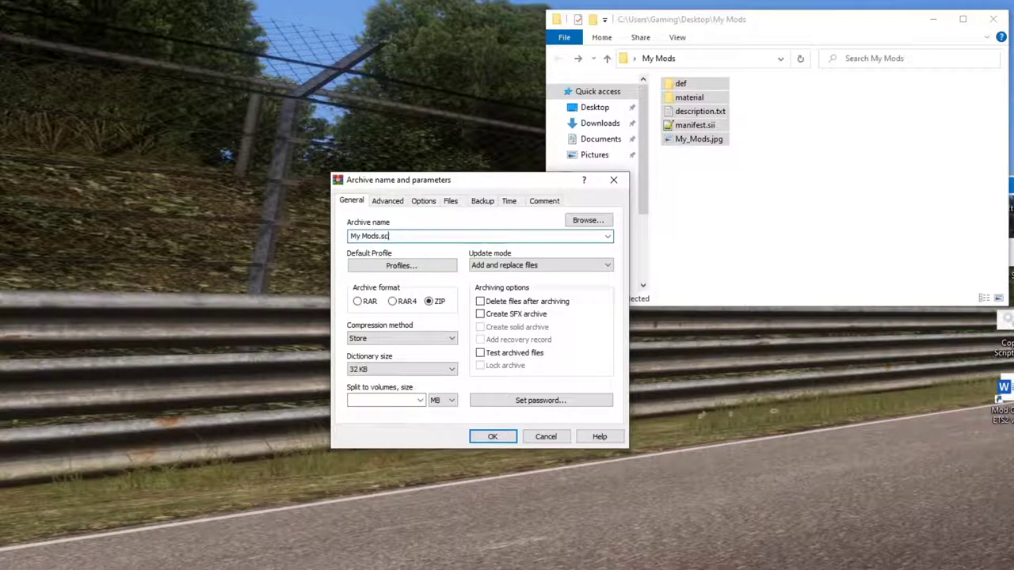
{"action": "left_click", "coordinate": [492, 437]}
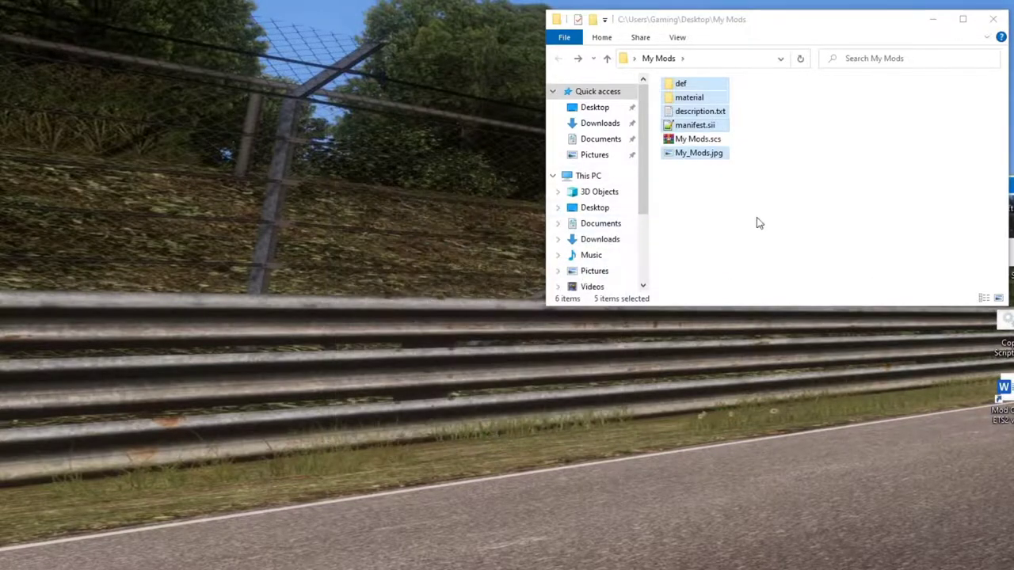
Move My Mods.scs out of the My Mods folder onto the desktop
{"action": "left_click", "coordinate": [697, 139]}
{"action": "left_click_drag", "start_coordinate": [698, 140], "coordinate": [398, 181]}
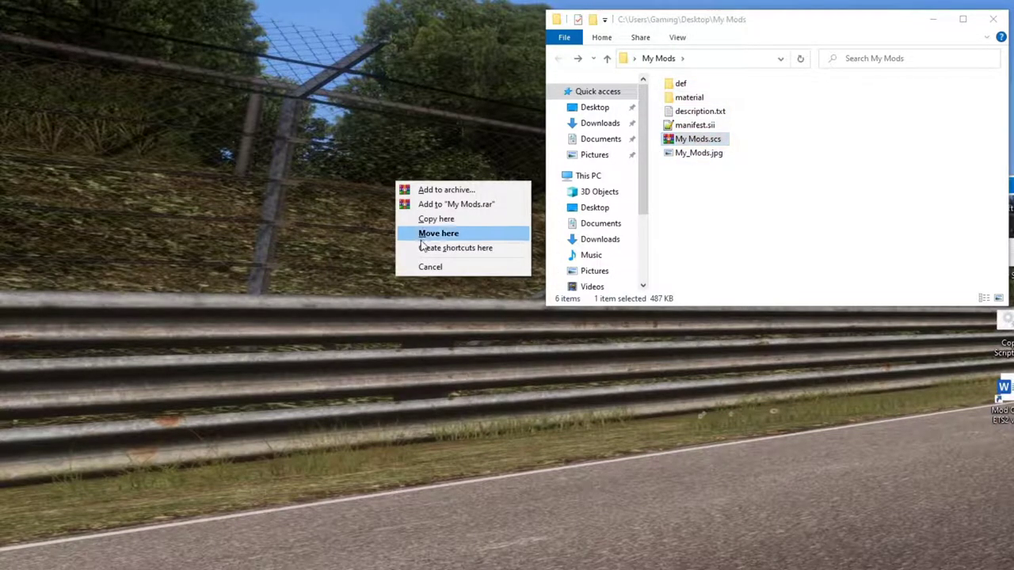
{"action": "left_click", "coordinate": [687, 200]}
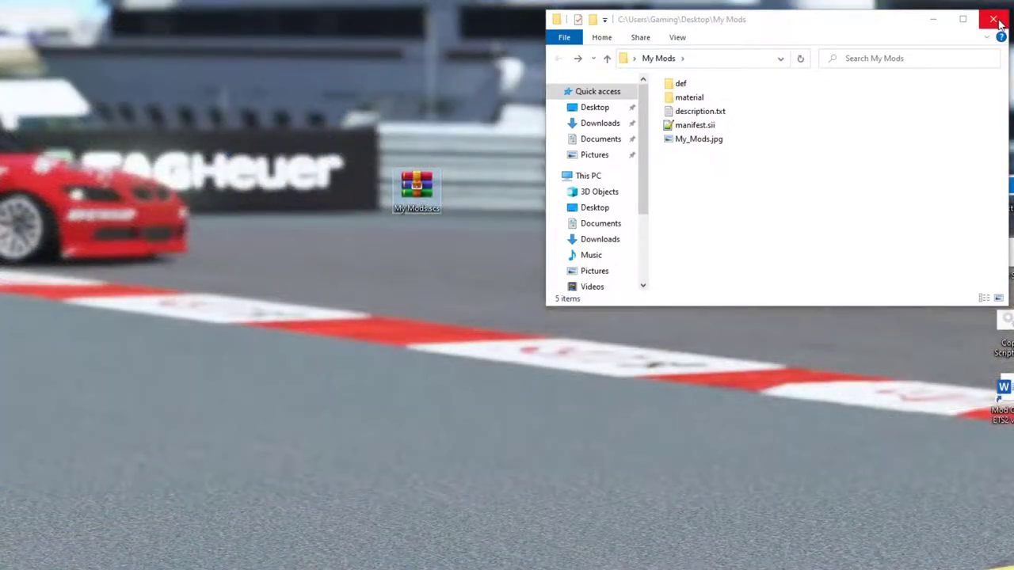
{"action": "left_click", "coordinate": [997, 21]}
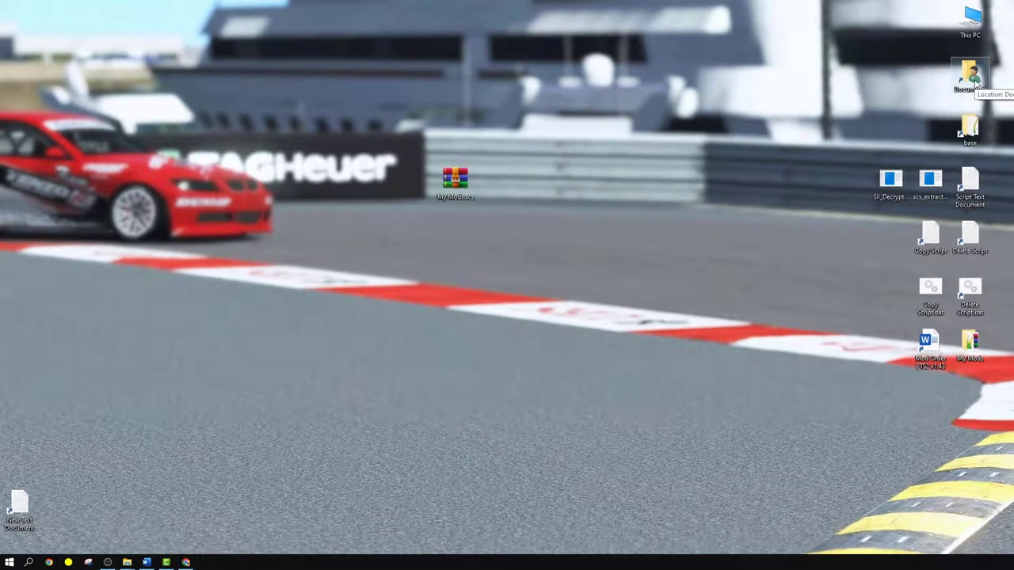
Move My Mods.scs from the desktop into Documents > Euro Truck Simulator 2 > mod
{"action": "double_click", "coordinate": [969, 79]}
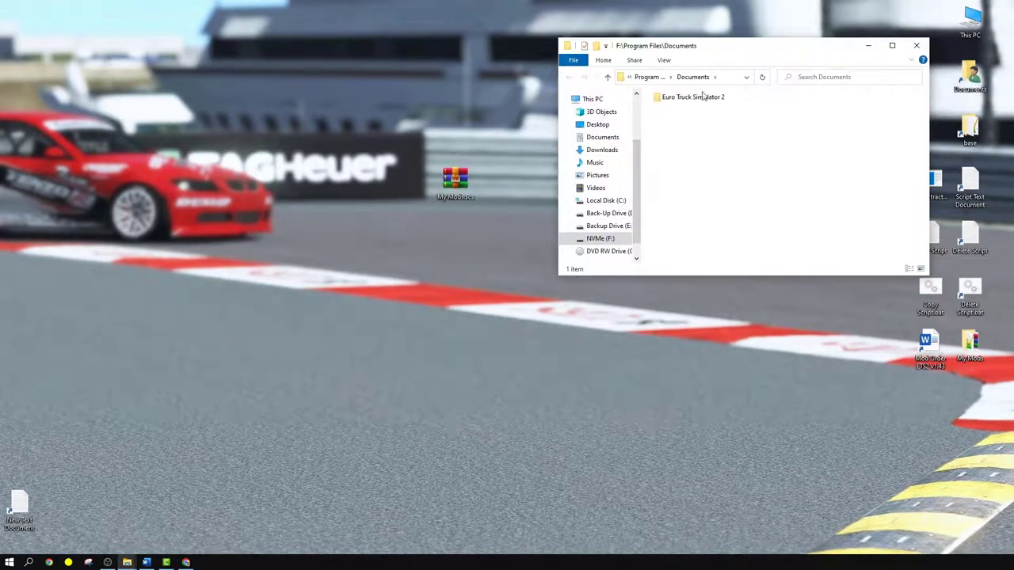
{"action": "double_click", "coordinate": [698, 98]}
{"action": "double_click", "coordinate": [669, 108]}
{"action": "left_click_drag", "start_coordinate": [449, 184], "coordinate": [740, 260]}
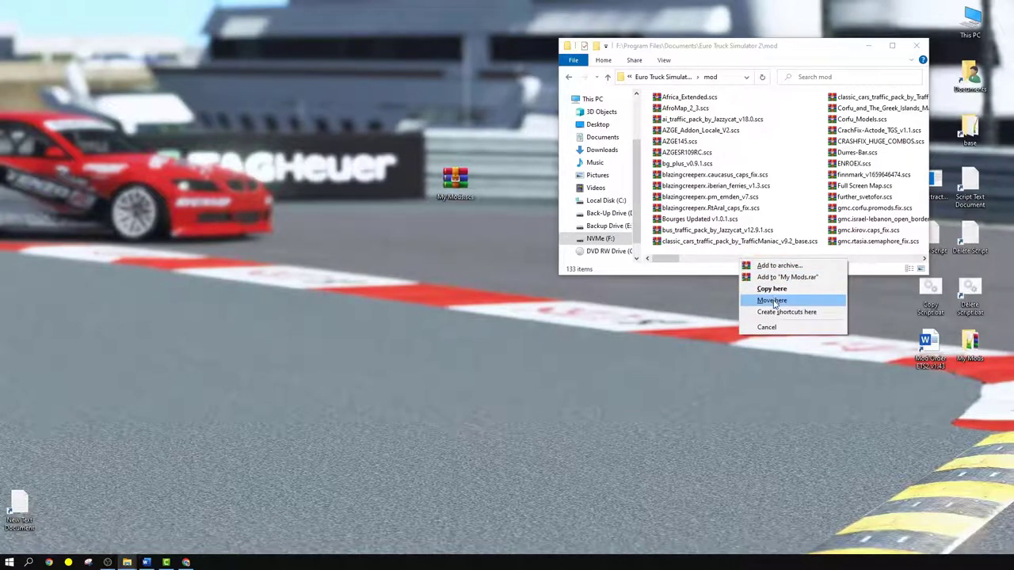
{"action": "left_click", "coordinate": [773, 301]}
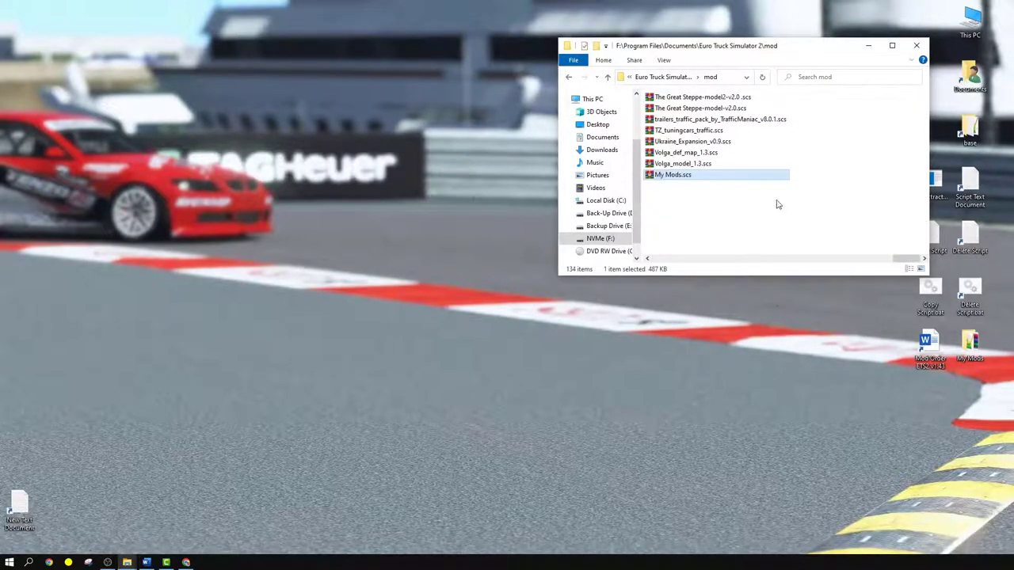
{"action": "left_click", "coordinate": [917, 47]}
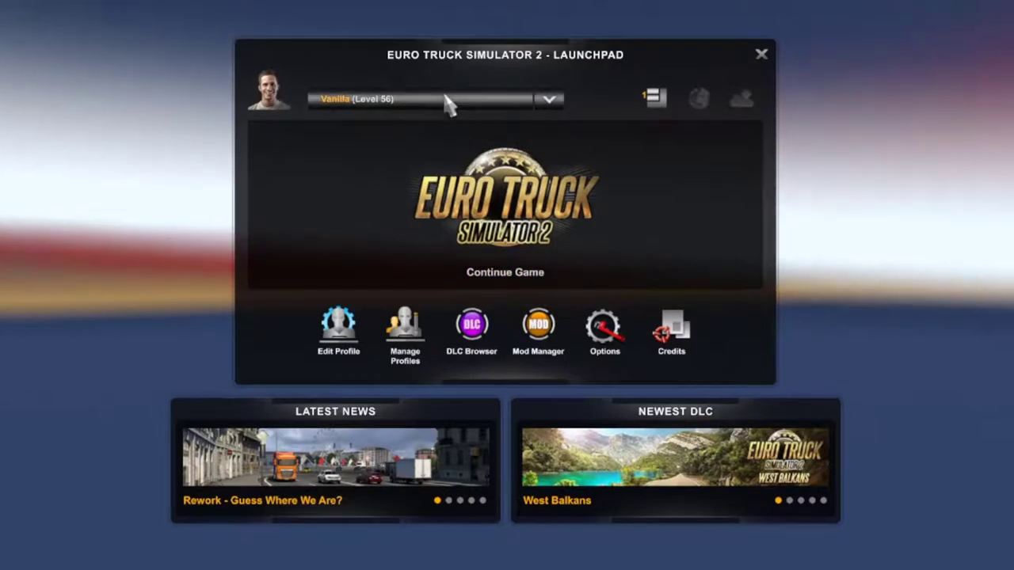
Keep the Vanilla profile, confirm My Mods is active in Mod Manager, then open Edit Profile
{"action": "left_click", "coordinate": [449, 103]}
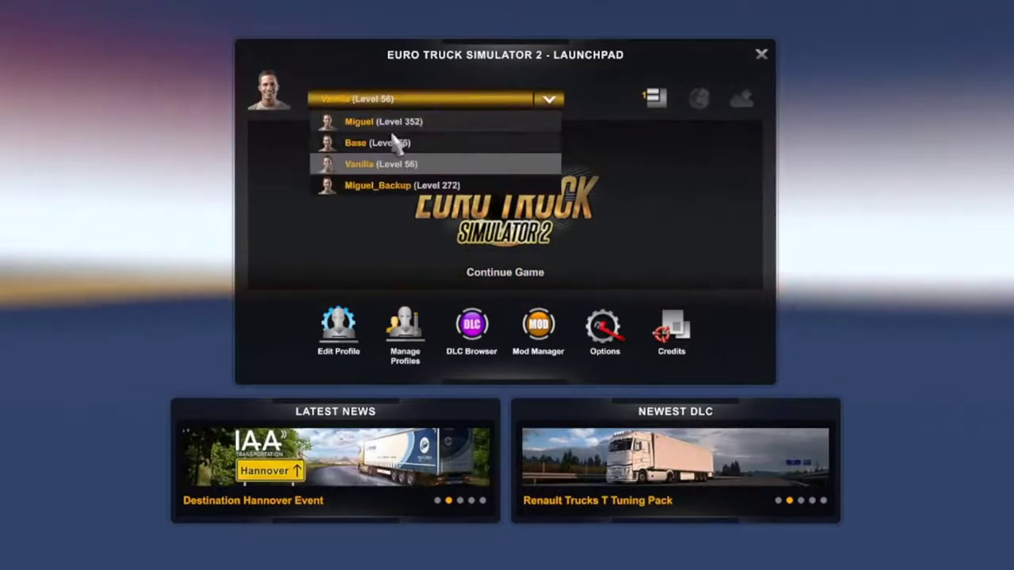
{"action": "left_click", "coordinate": [386, 165]}
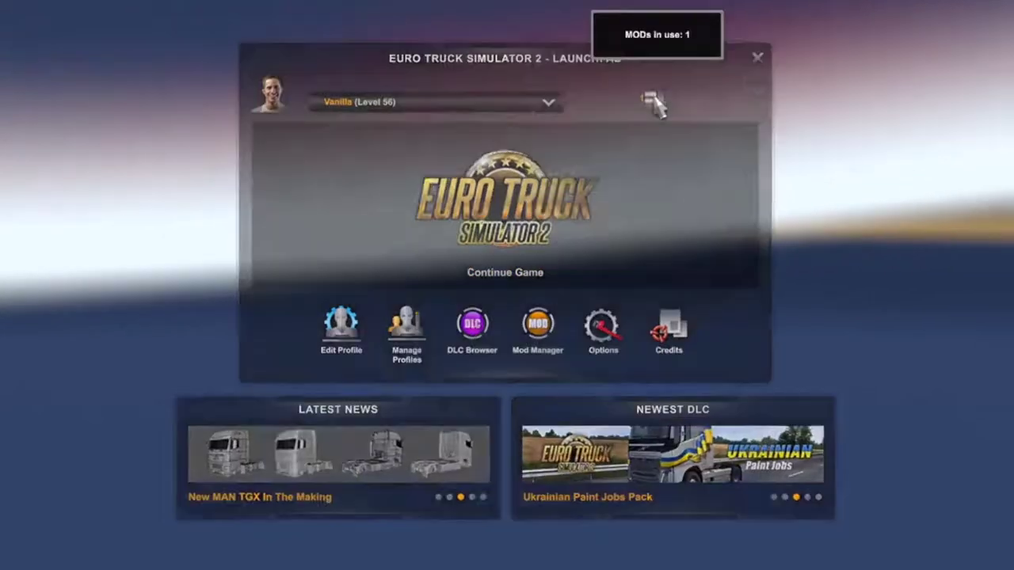
{"action": "left_click", "coordinate": [654, 103]}
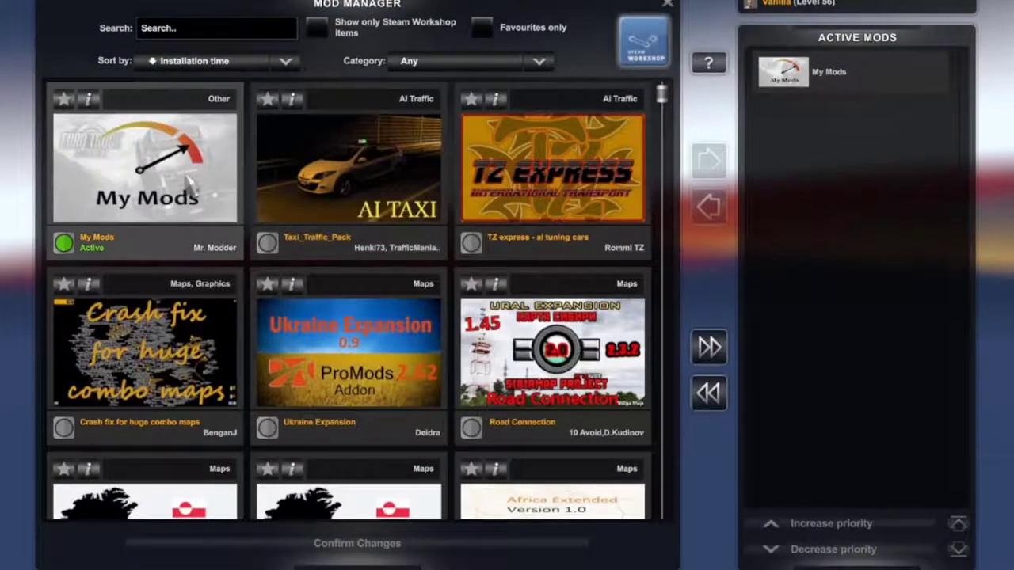
{"action": "left_click", "coordinate": [190, 182]}
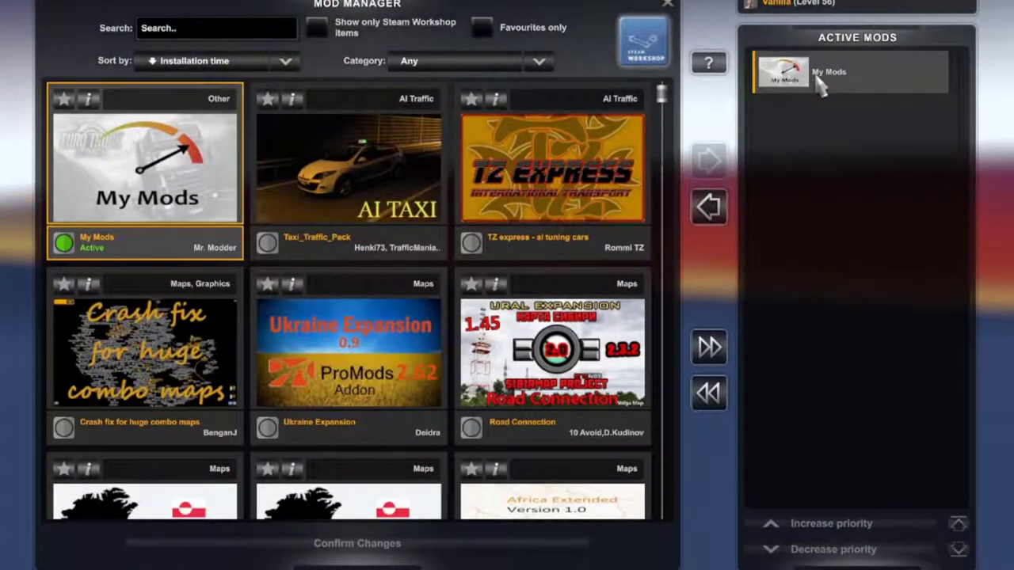
{"action": "key", "text": "Escape"}
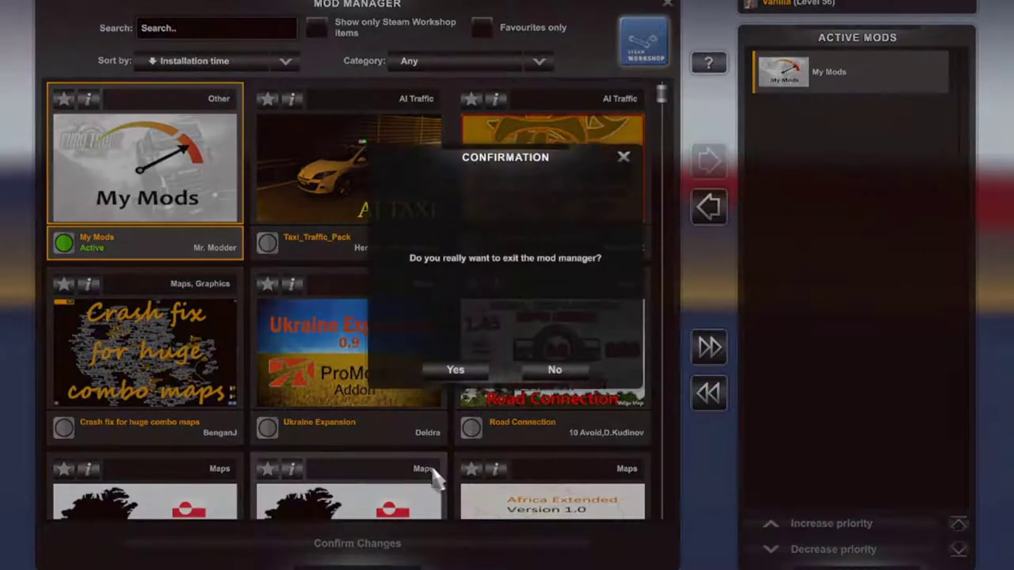
{"action": "left_click", "coordinate": [455, 370]}
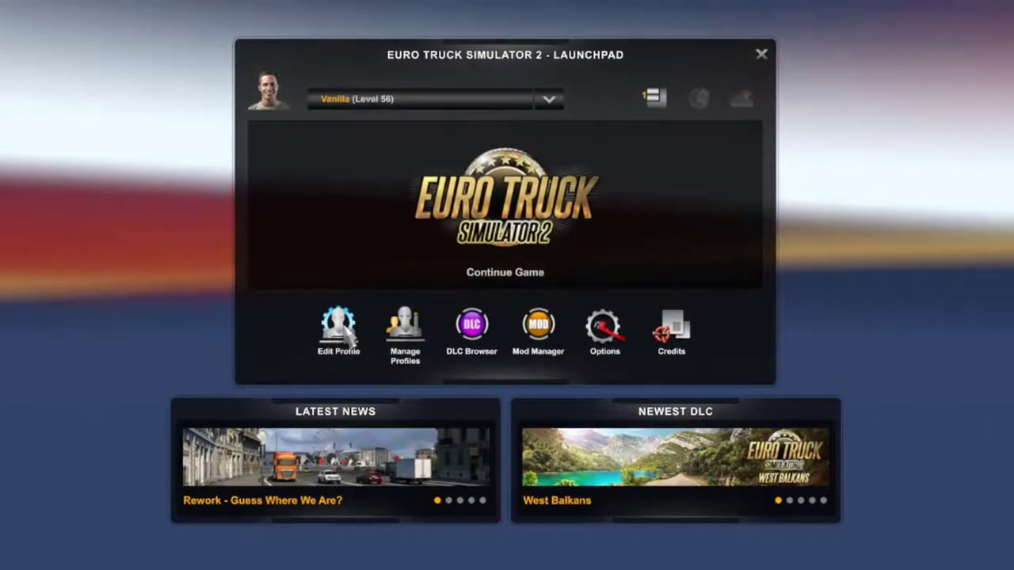
{"action": "left_click", "coordinate": [343, 331]}
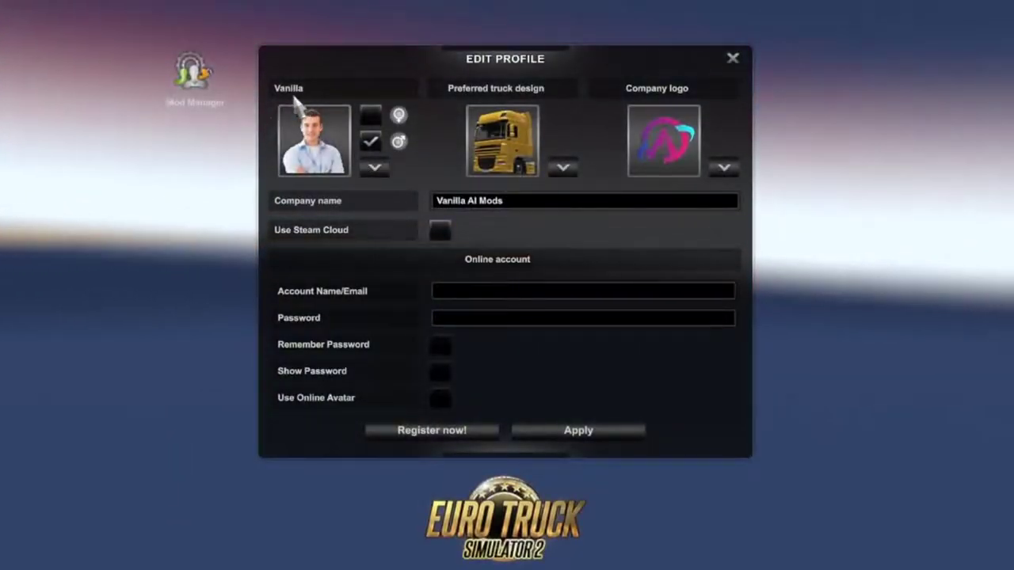
Choose the custom driver avatar and company logo, apply them, and continue the Vanilla game
{"action": "left_click", "coordinate": [300, 99]}
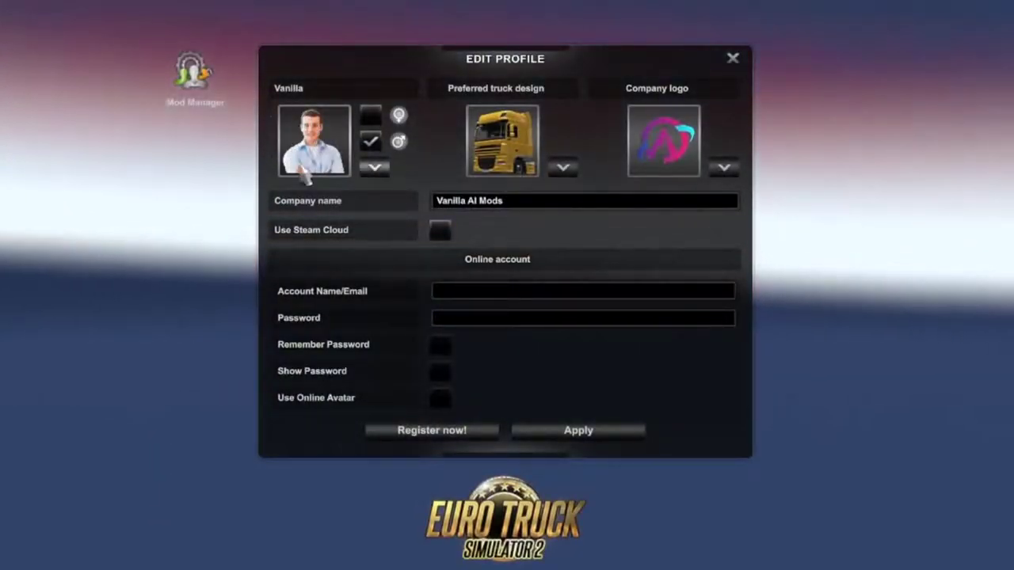
{"action": "left_click", "coordinate": [380, 175]}
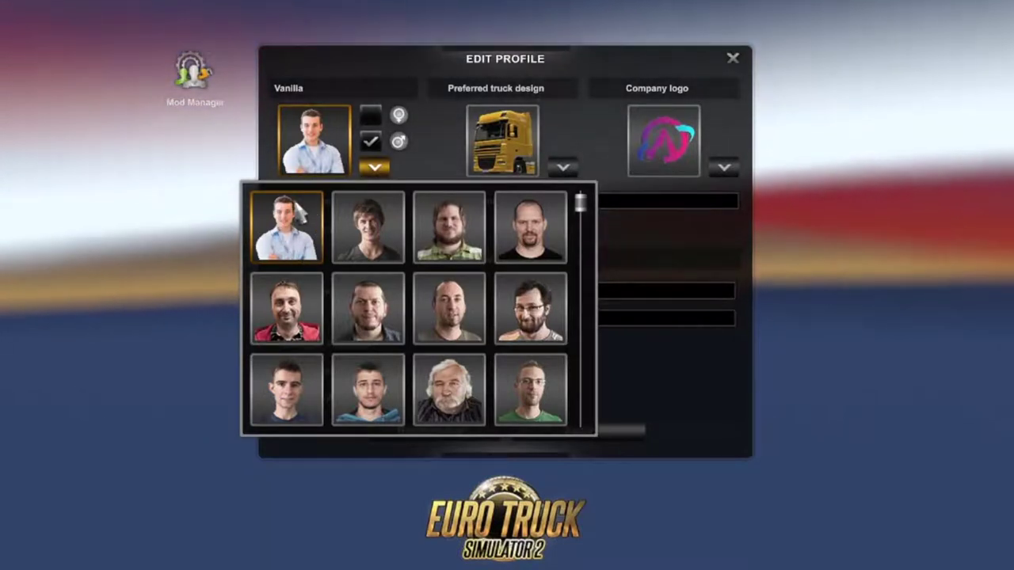
{"action": "left_click", "coordinate": [371, 167]}
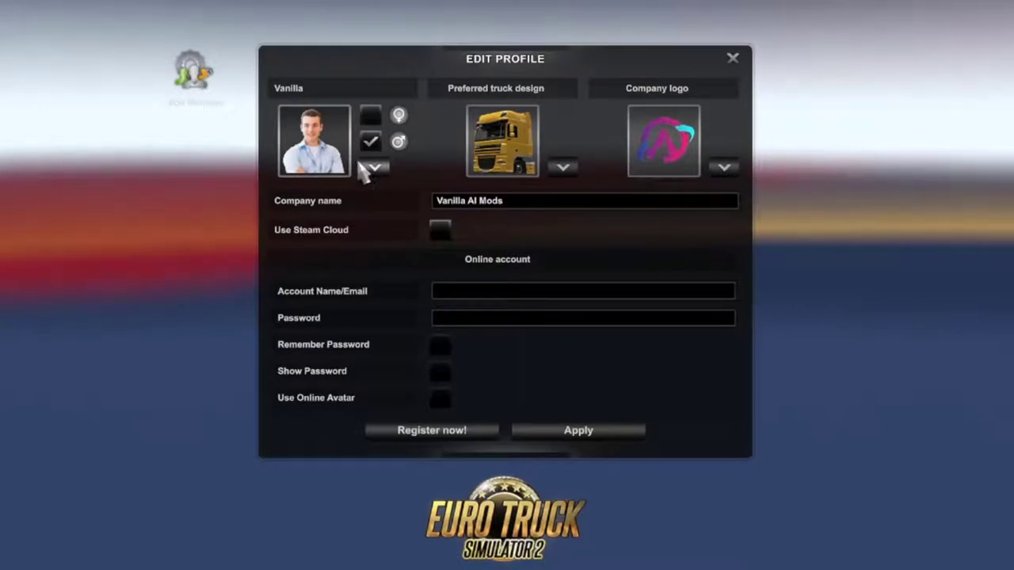
{"action": "left_click", "coordinate": [723, 167]}
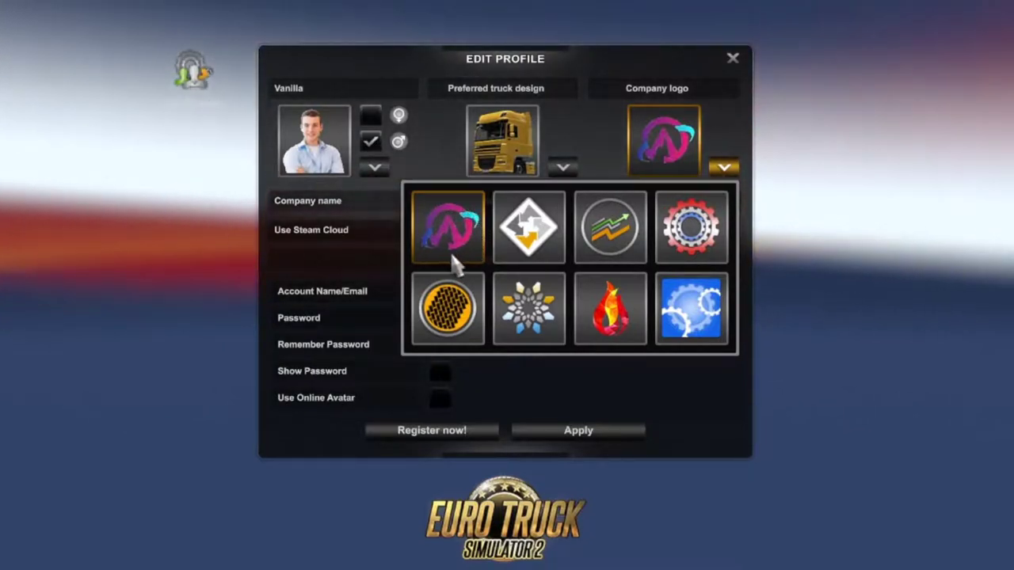
{"action": "left_click", "coordinate": [583, 436]}
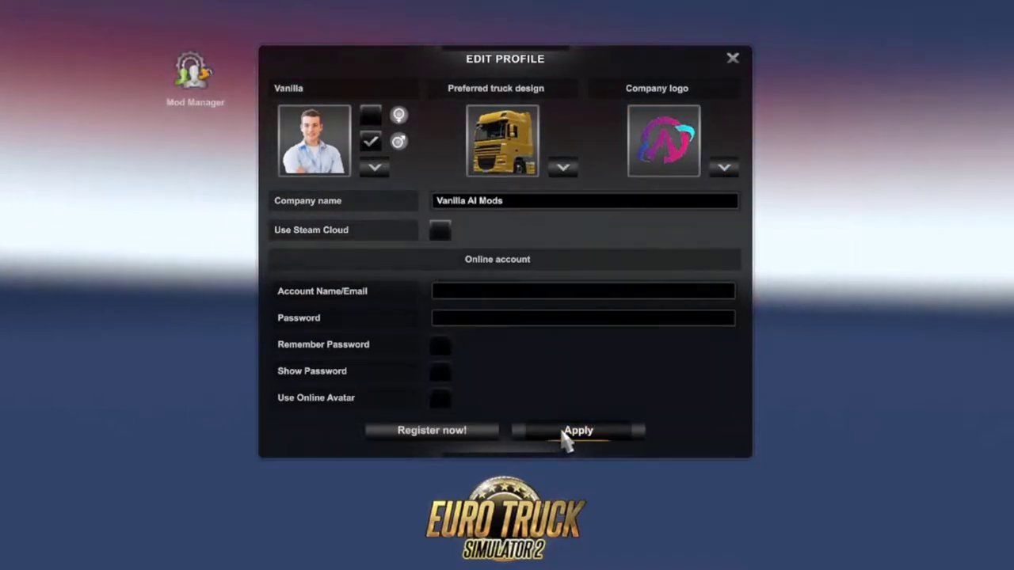
{"action": "left_click", "coordinate": [565, 435]}
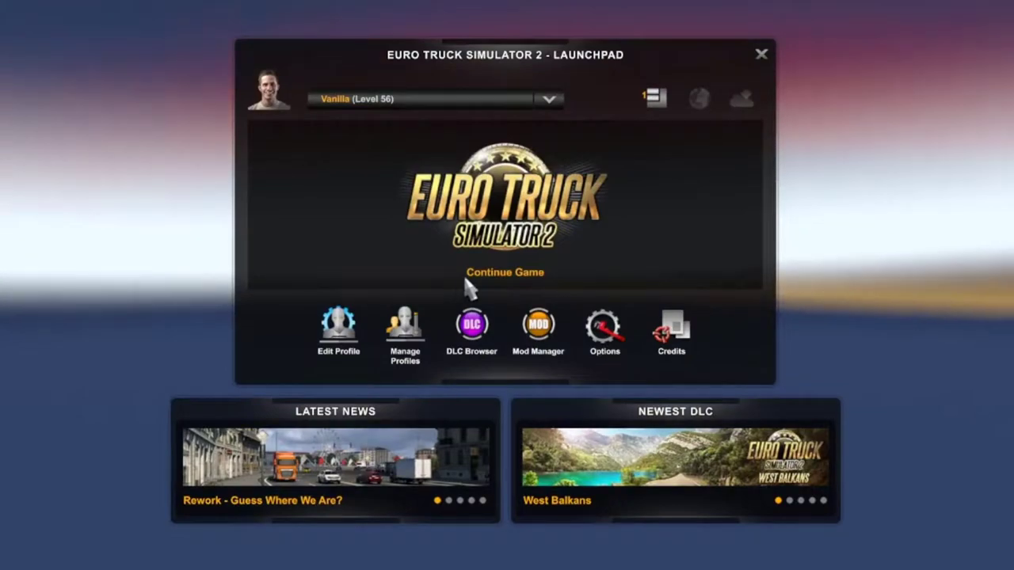
{"action": "left_click", "coordinate": [477, 285]}
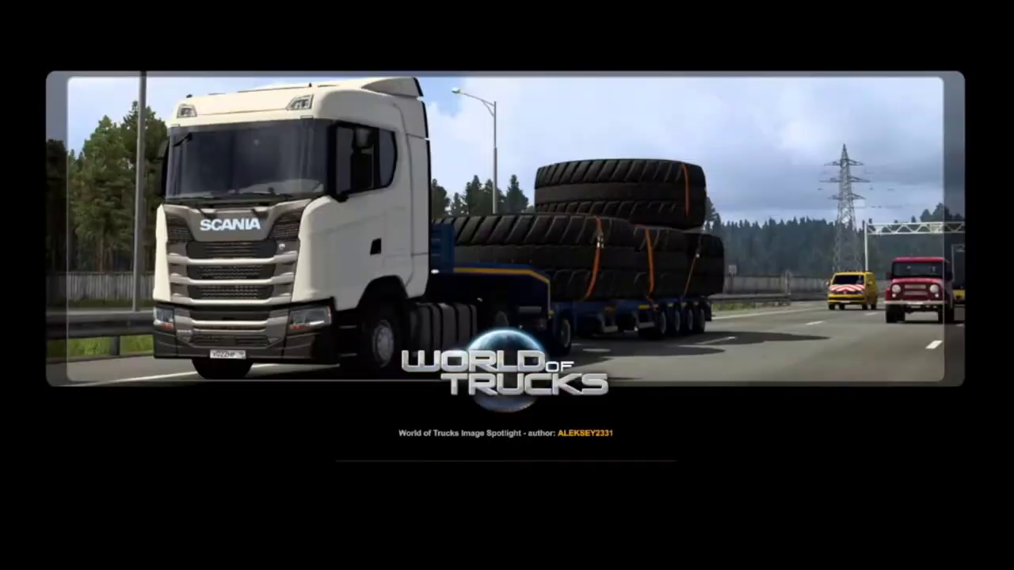